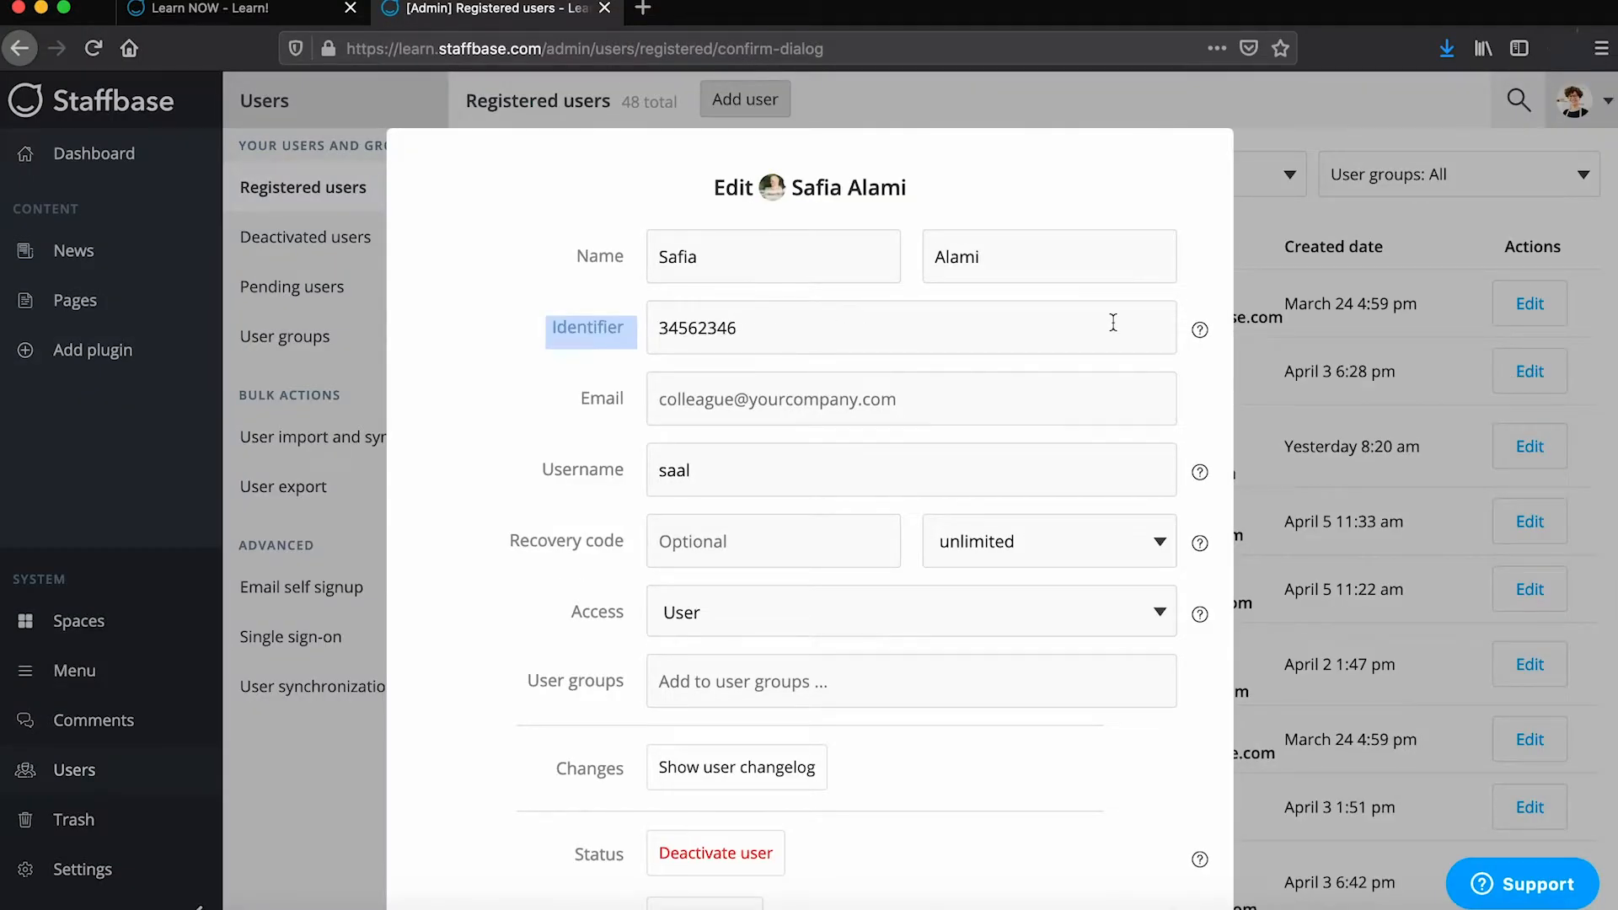
scroll(1112, 321, down, 4)
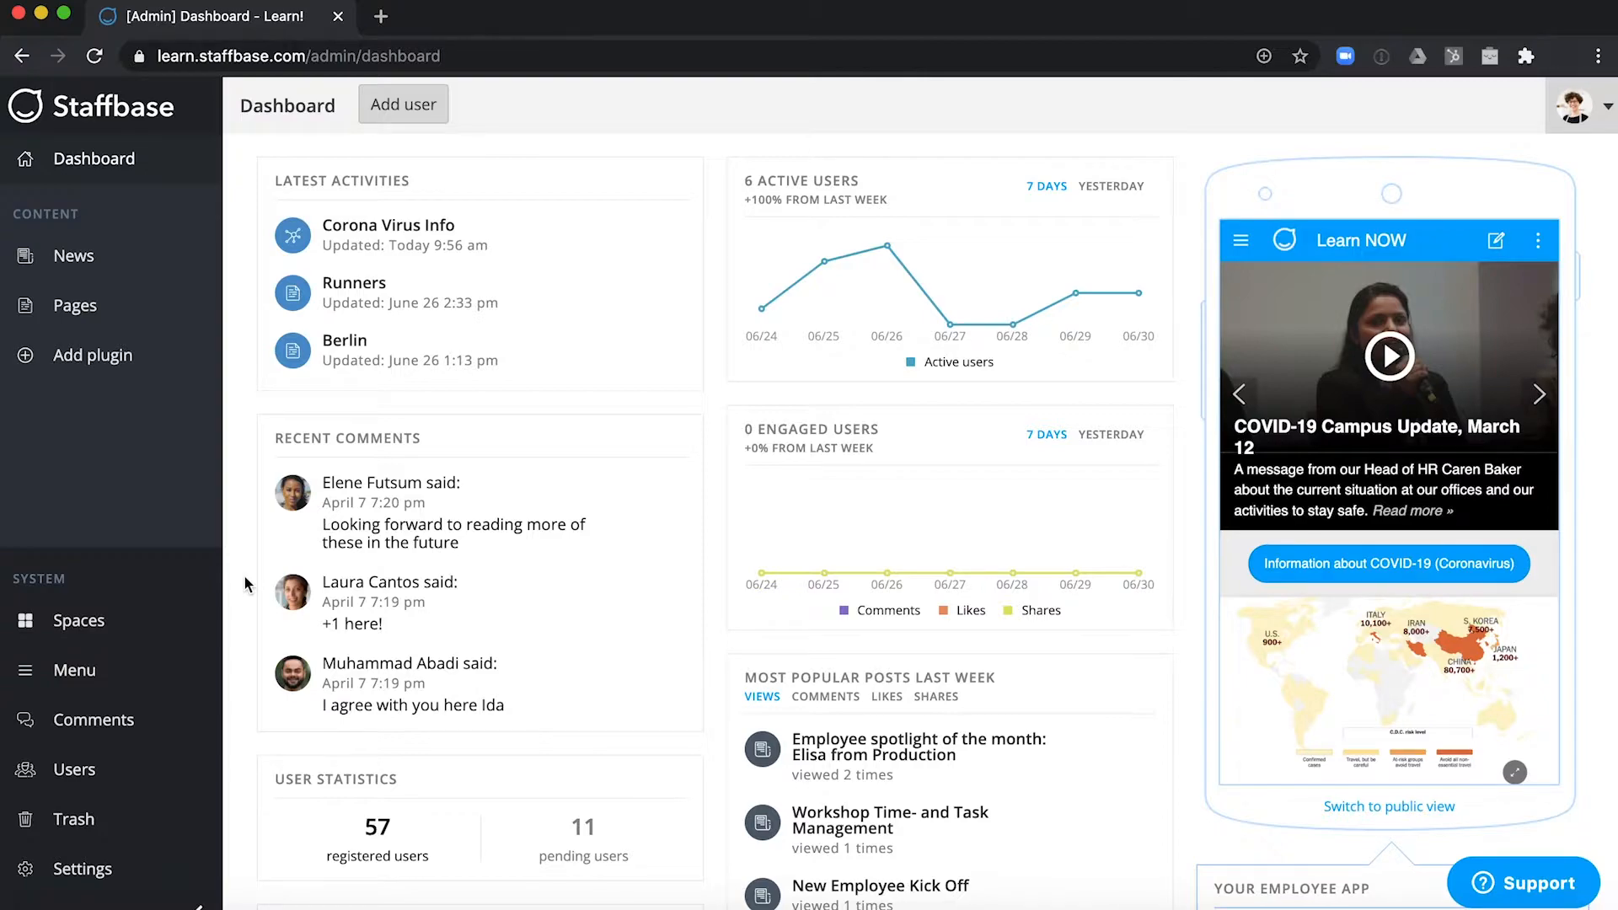
Step: Start a custom text field titled "Location" in the profile fields settings
click(164, 869)
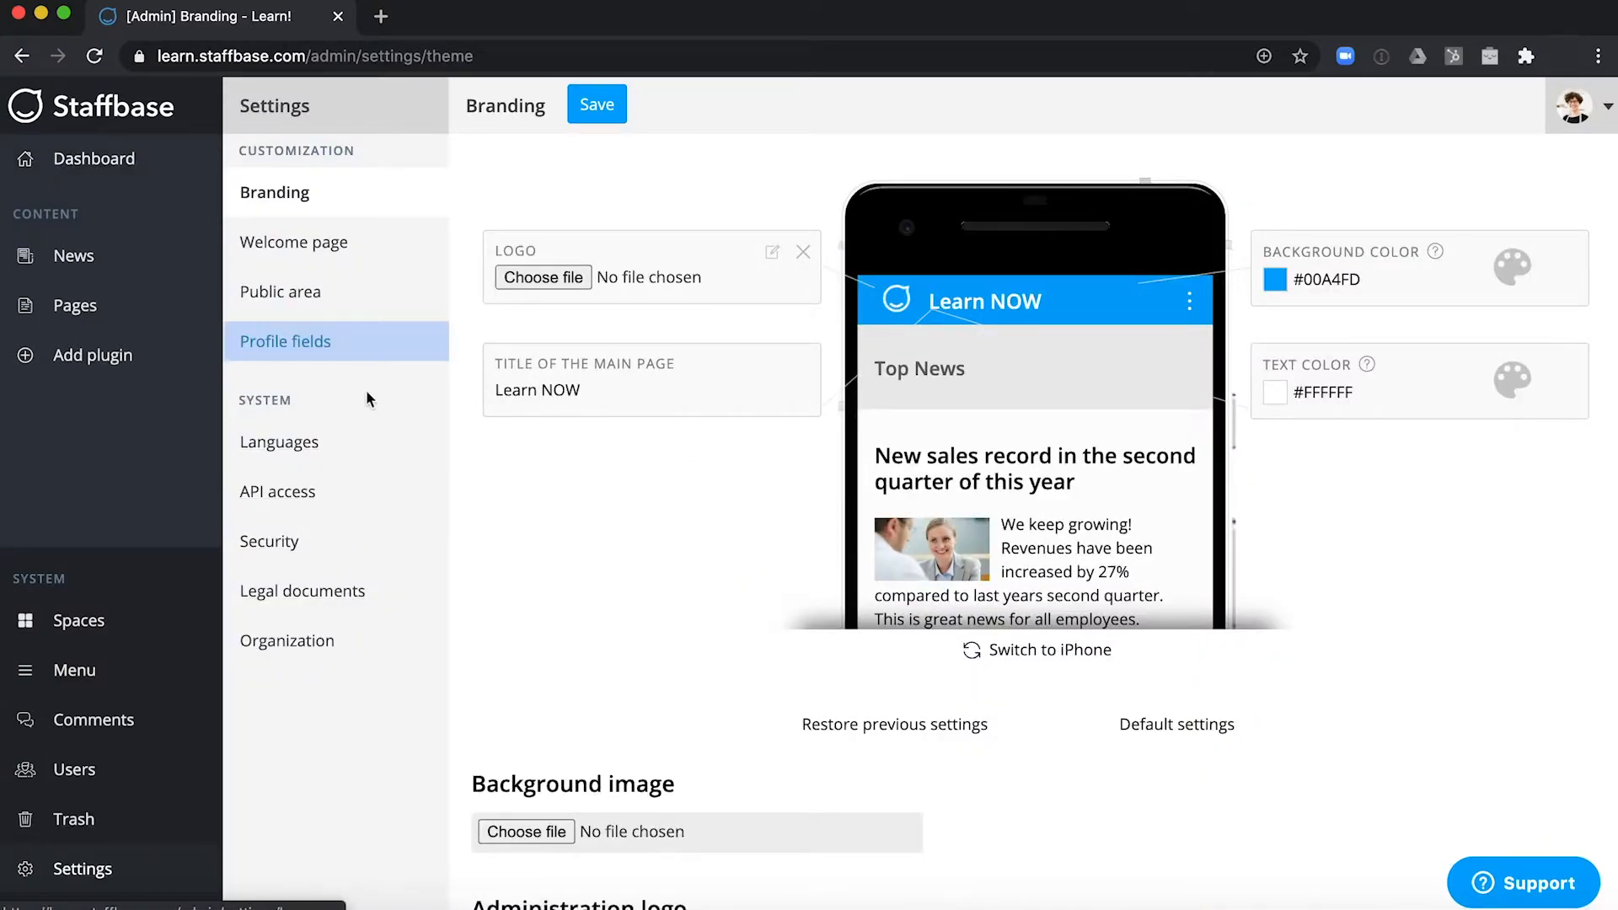
click(368, 352)
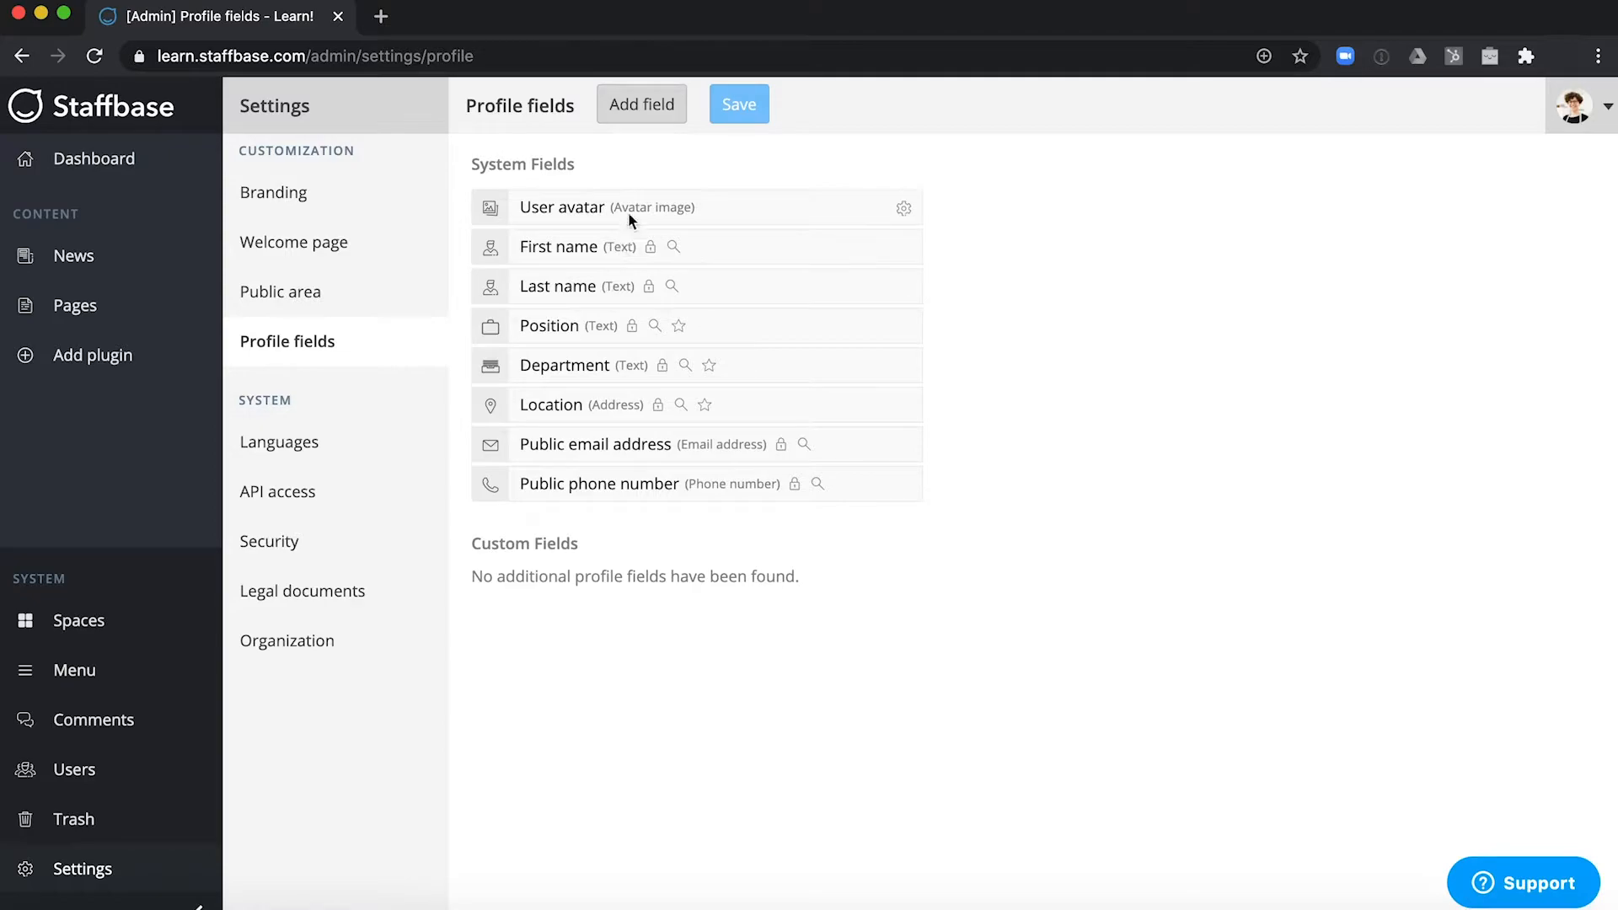
click(639, 105)
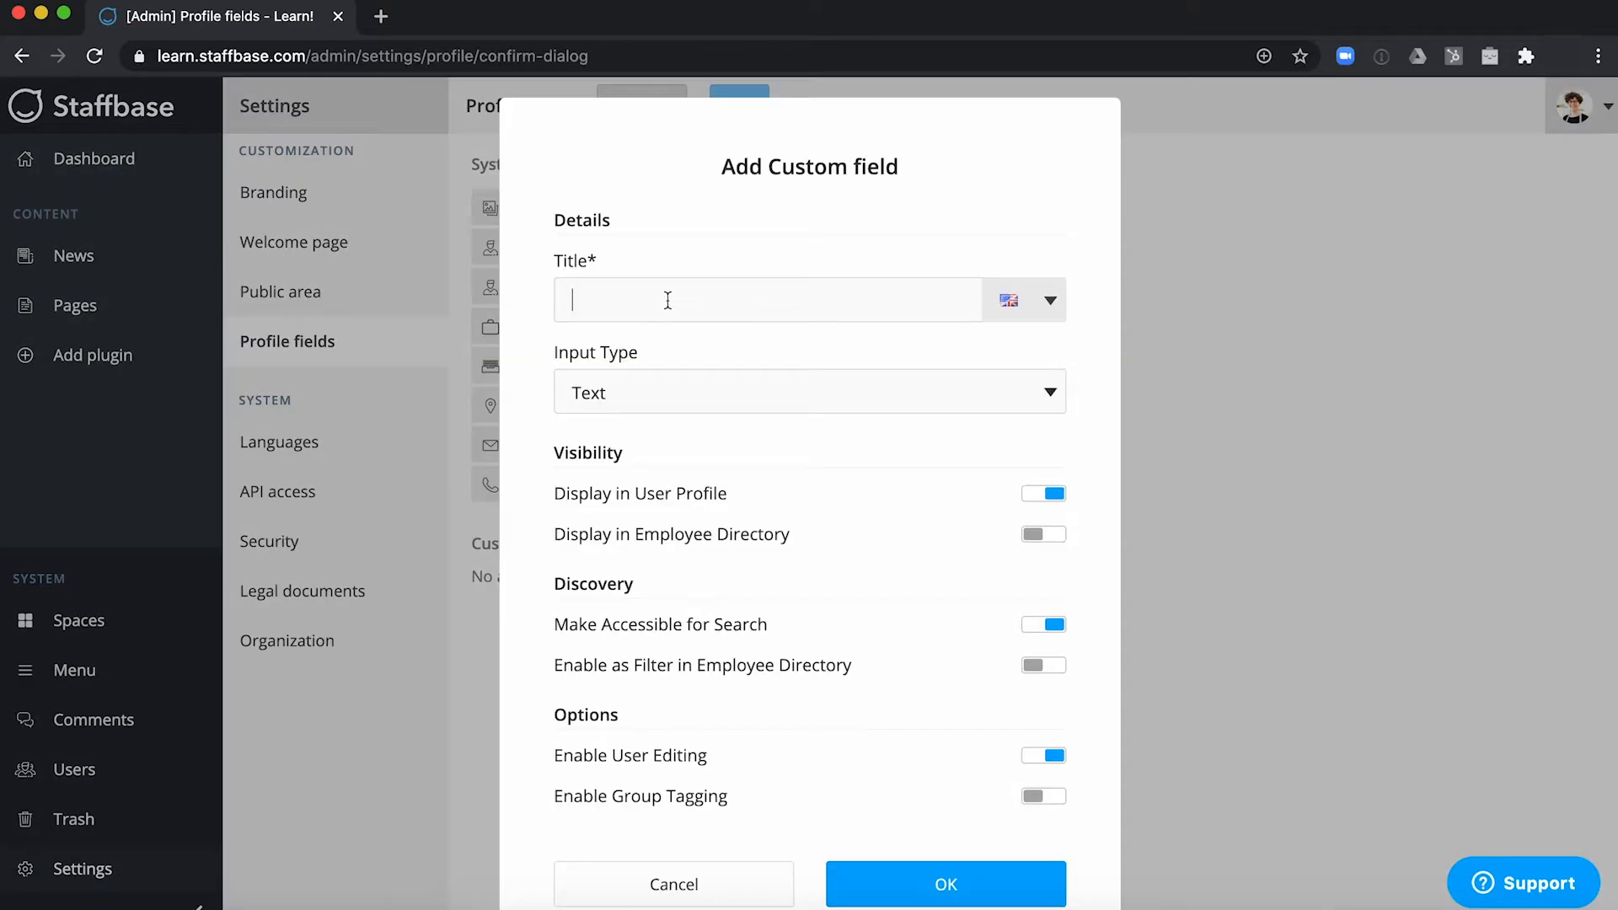
text(Location)
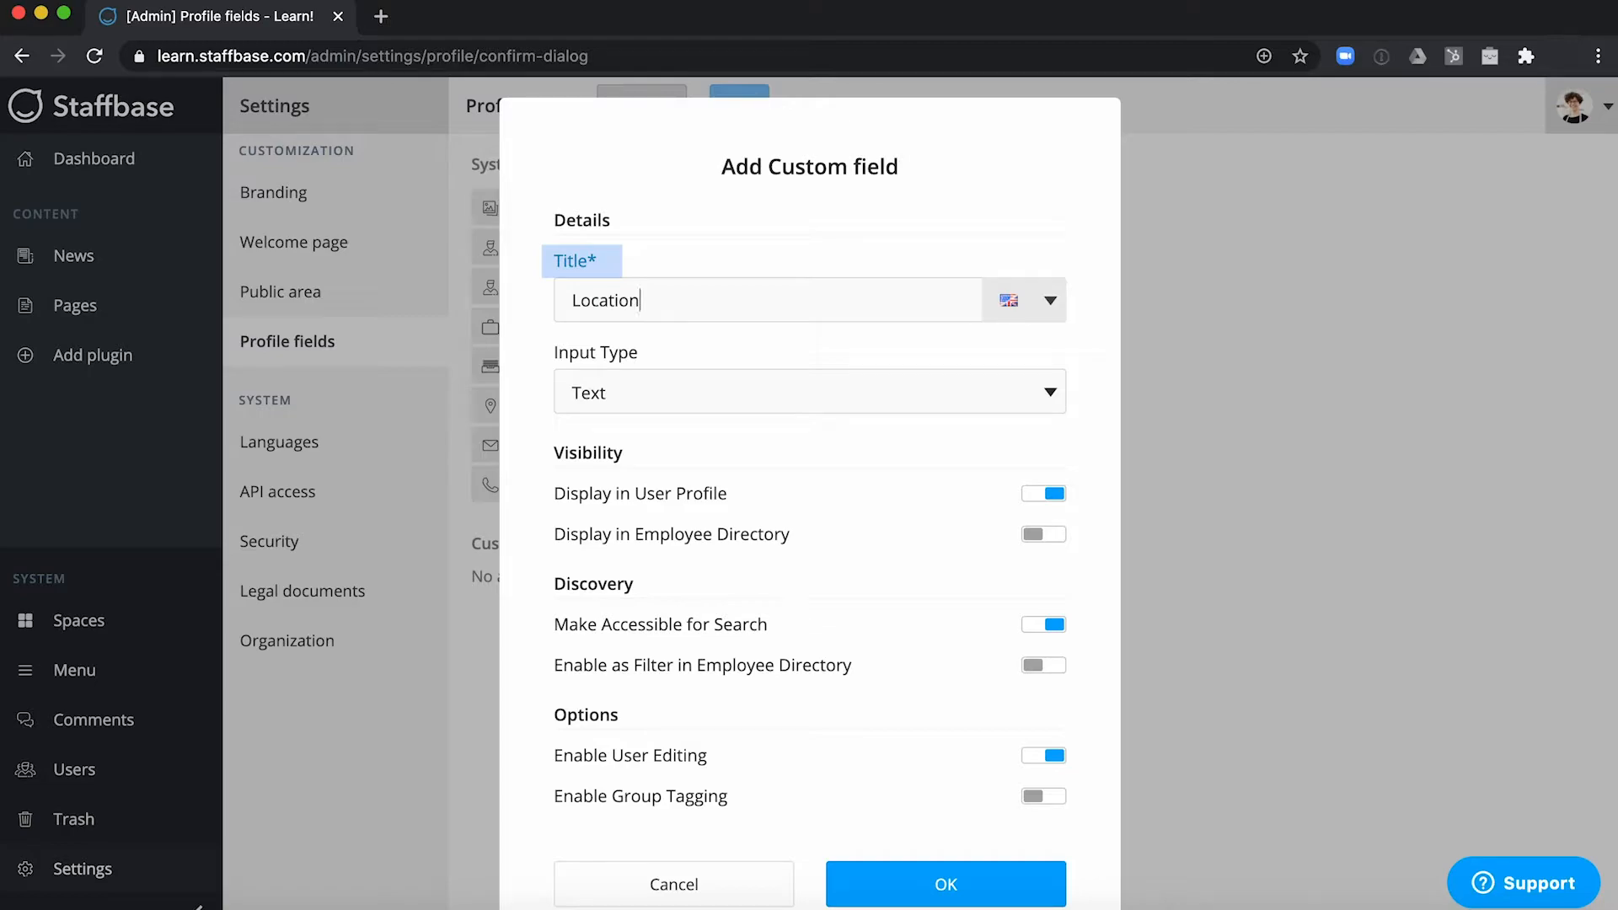
Step: Enable group tagging and disable user editing for the custom Location field, and save the profile fields
click(1034, 804)
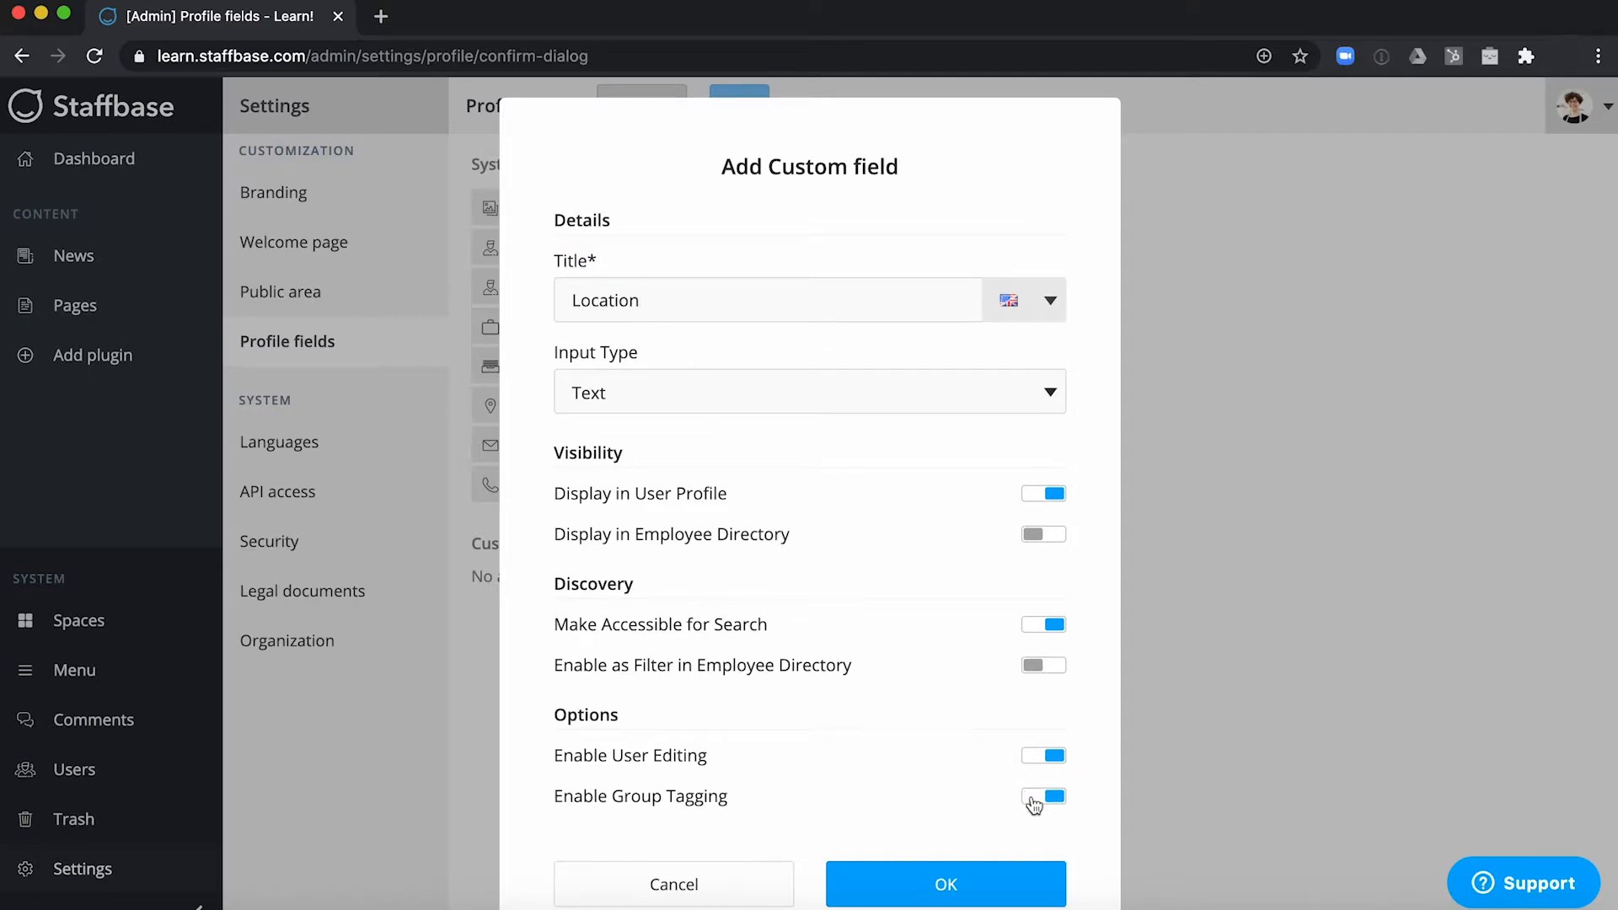
click(1056, 757)
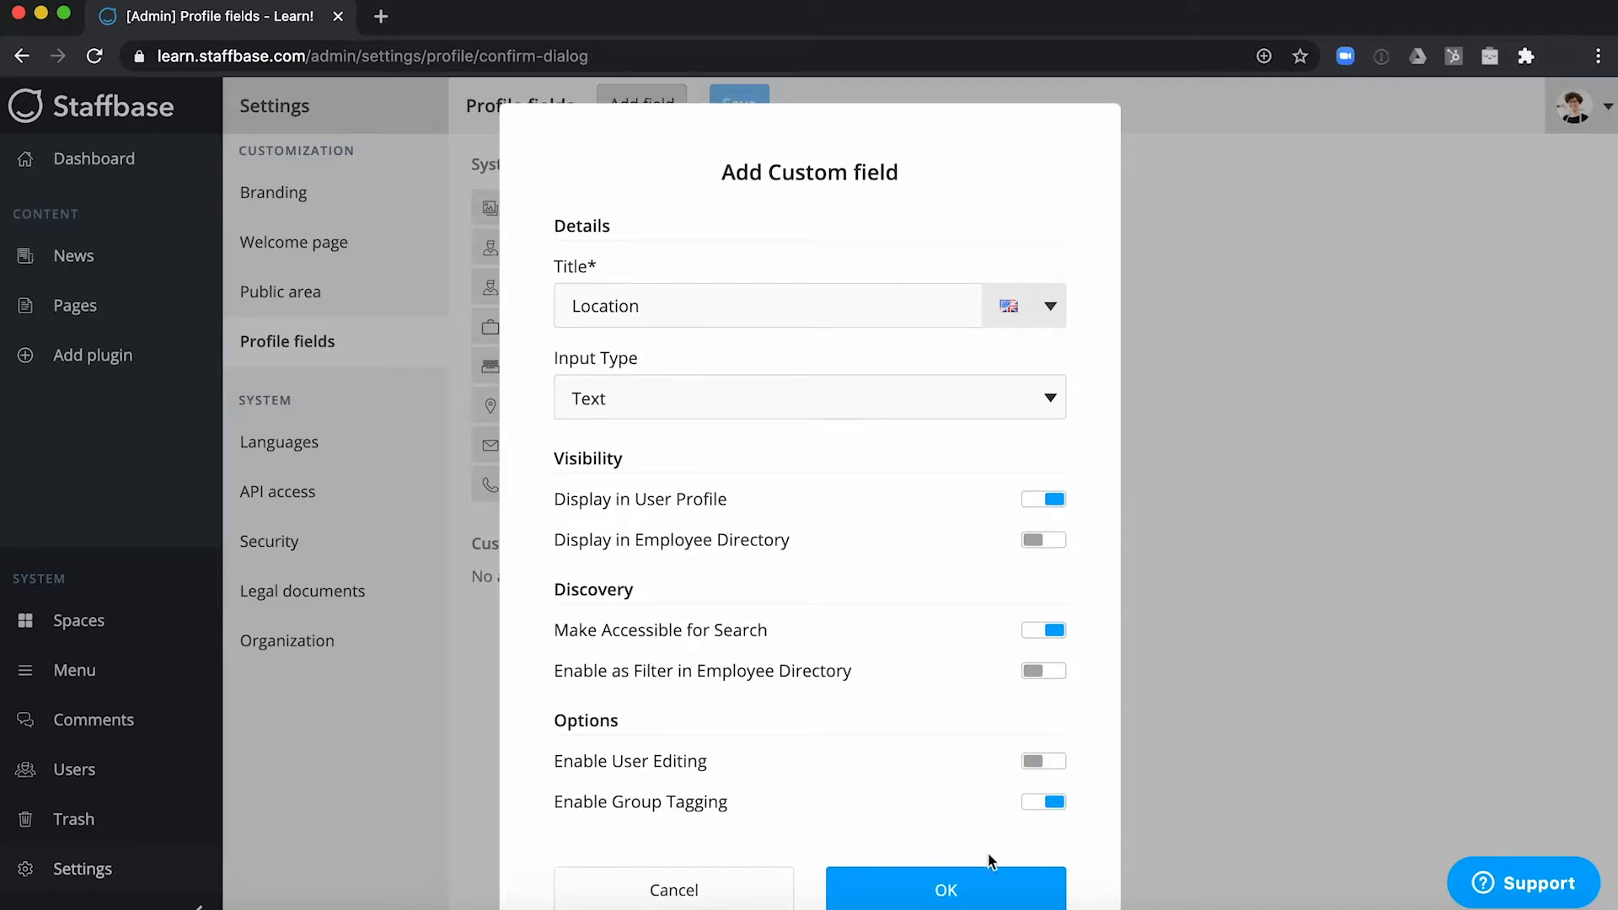
click(970, 879)
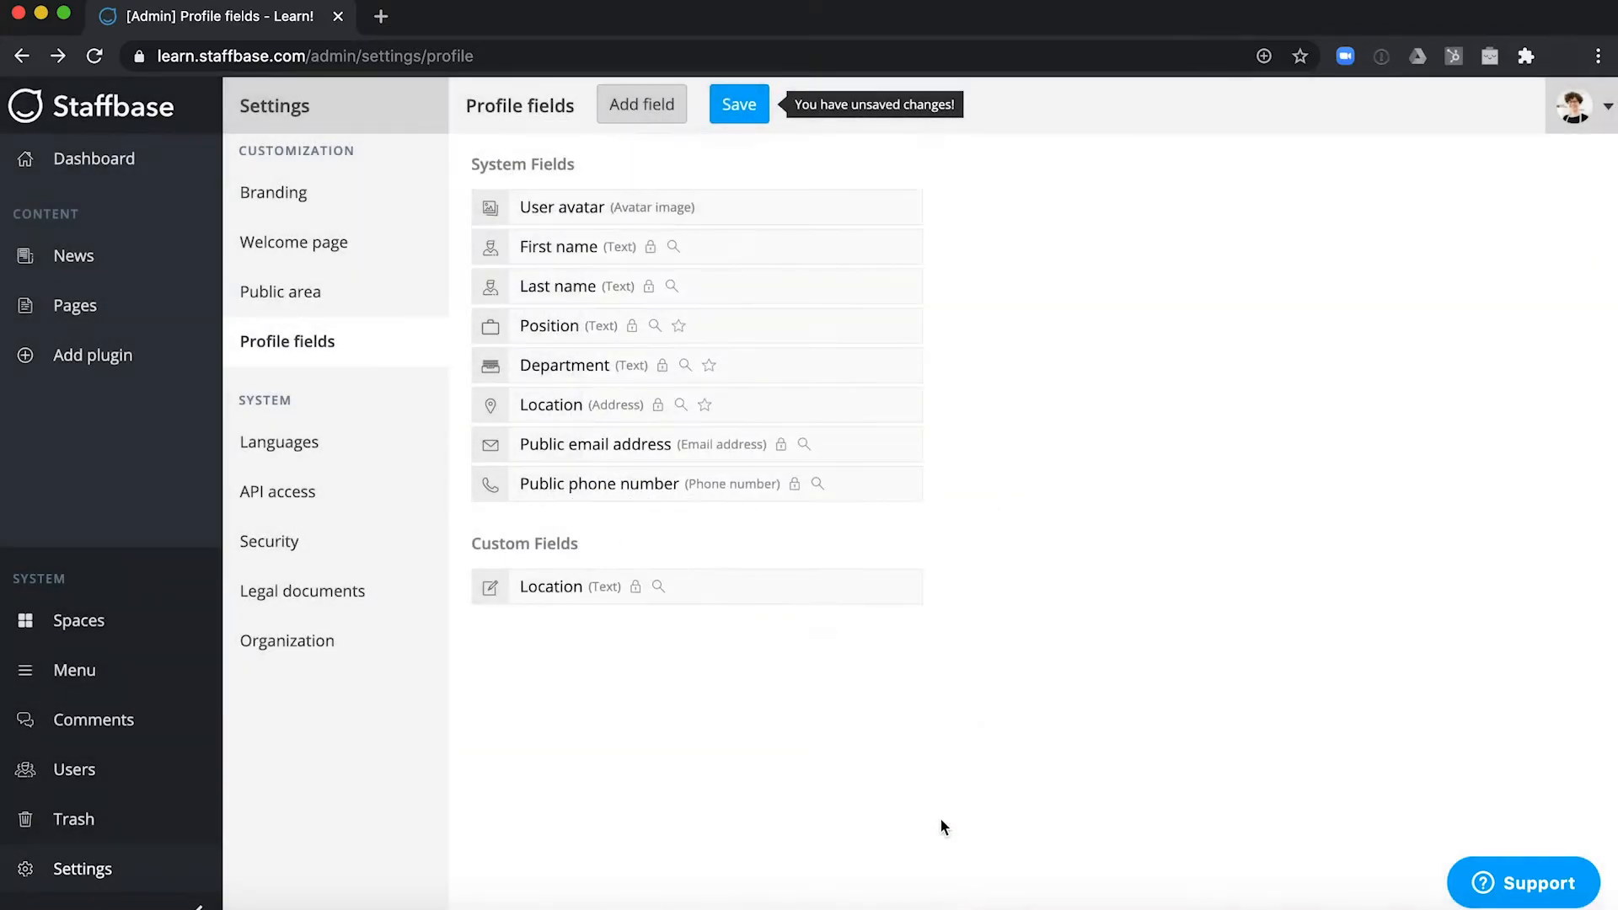
click(755, 113)
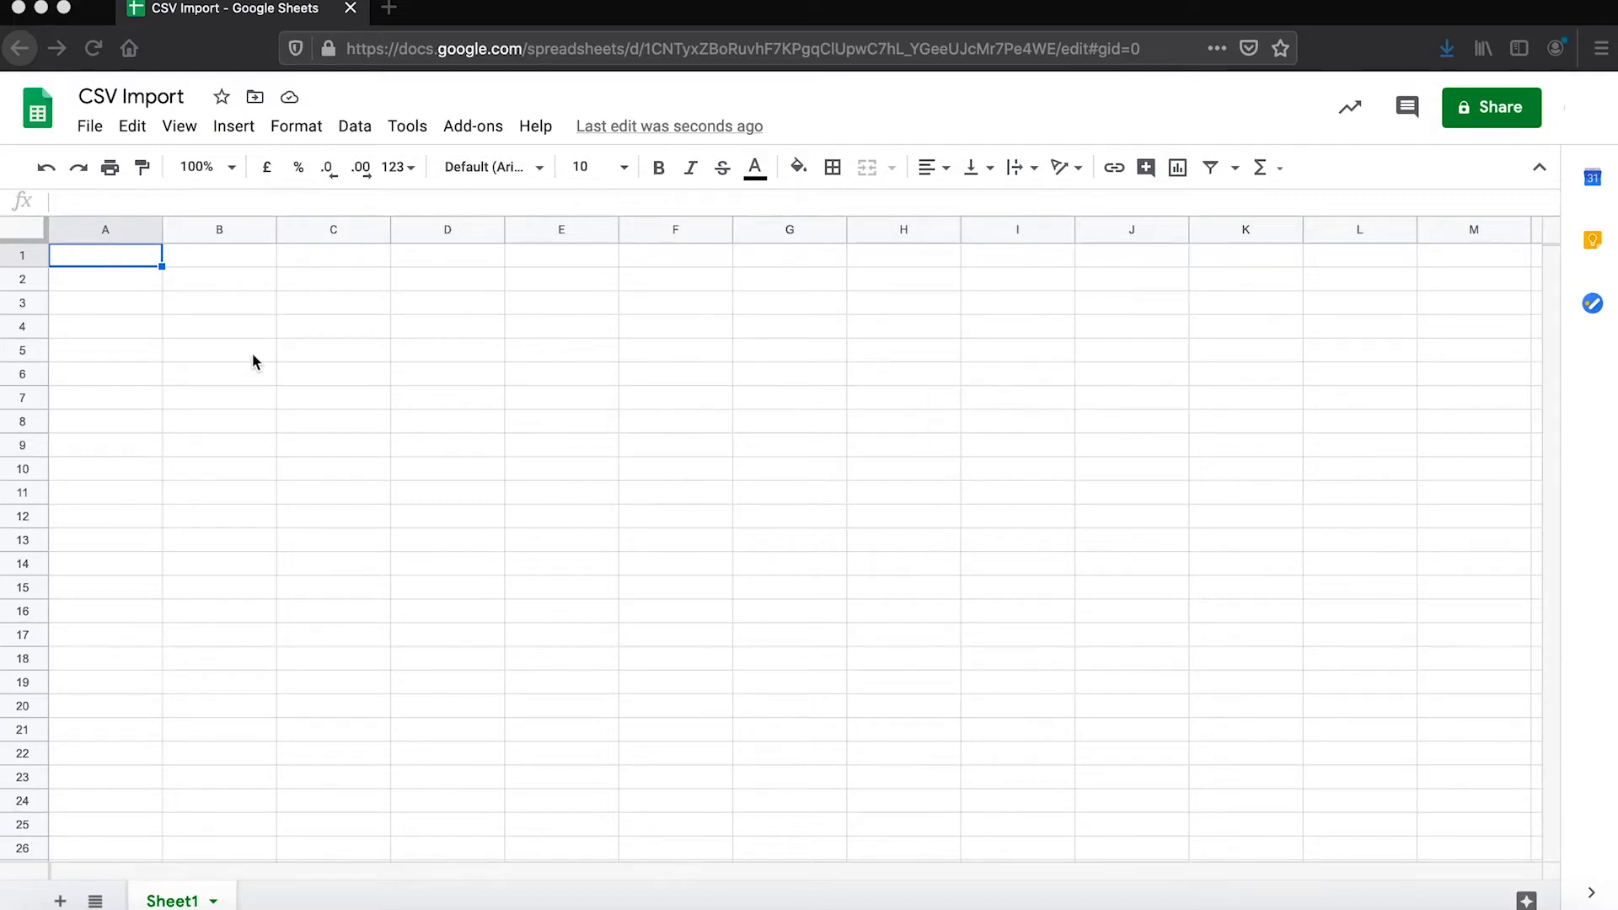
Step: In the CSV Import Google Sheet, fill row 1 with the headers User ID, Username, Email Address, First Name, Last Name and Location
click(253, 354)
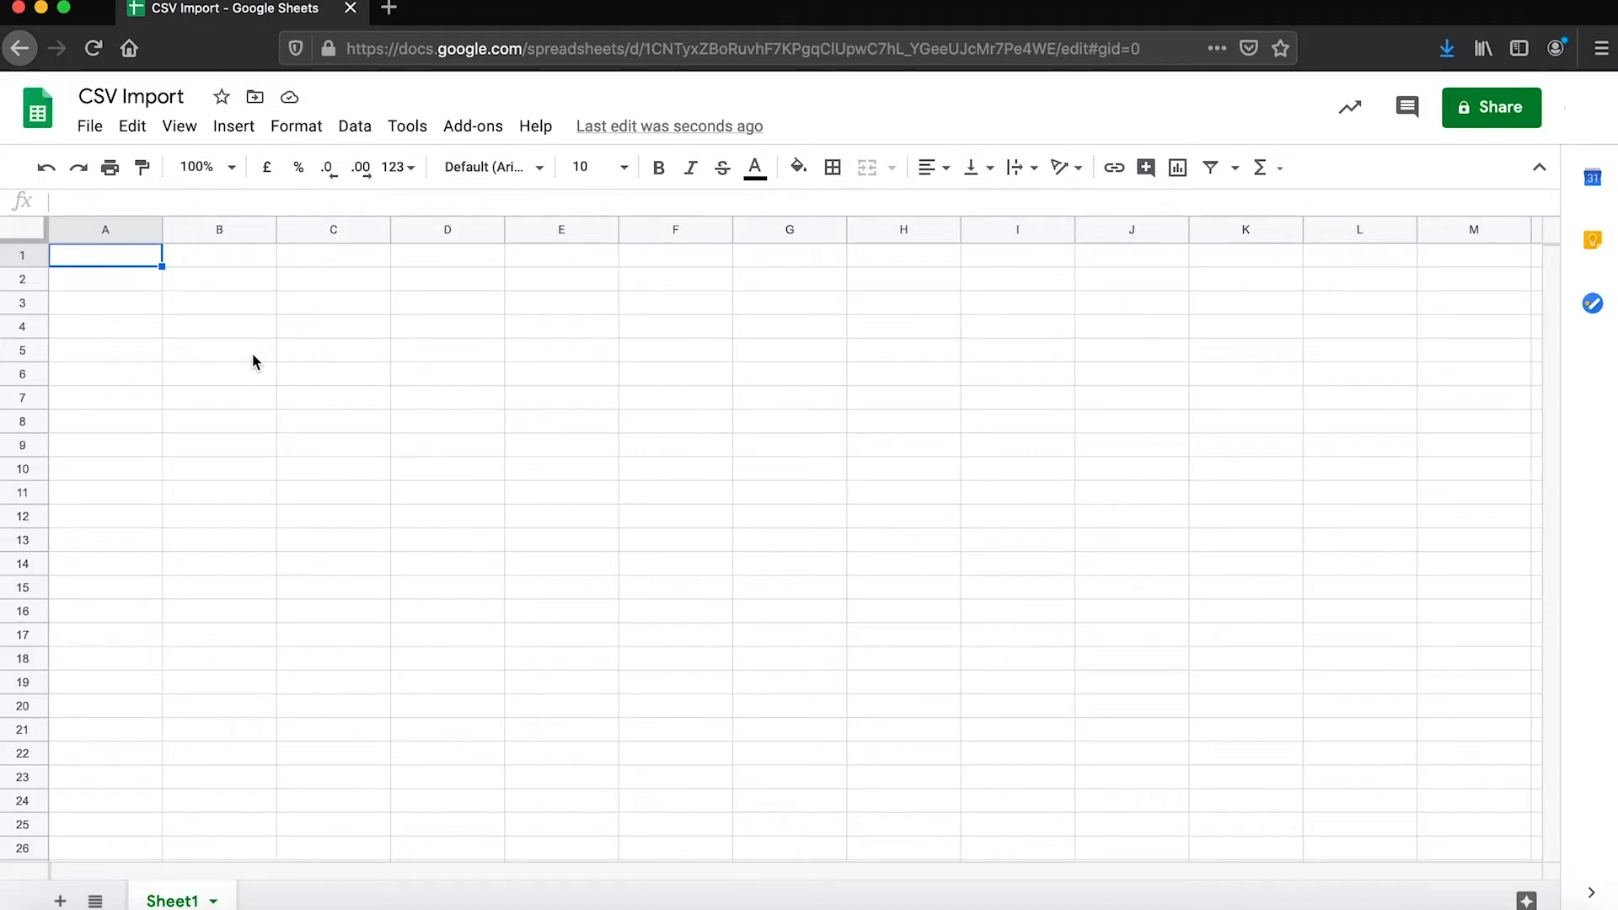
text(User ID)
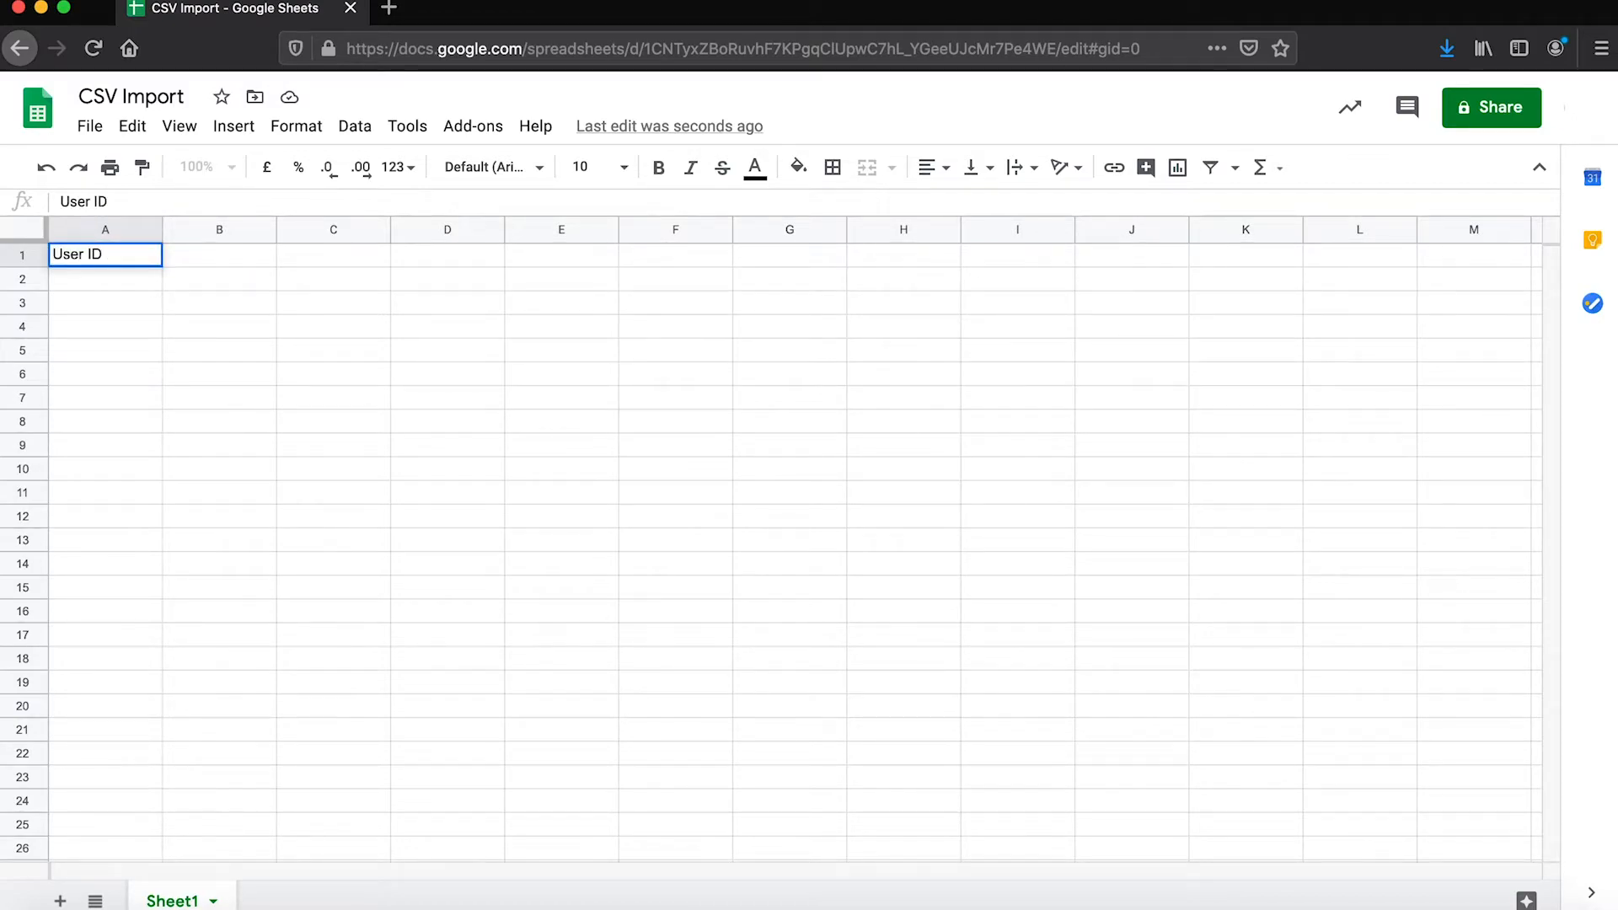
key(Tab)
text(Username)
key(Tab)
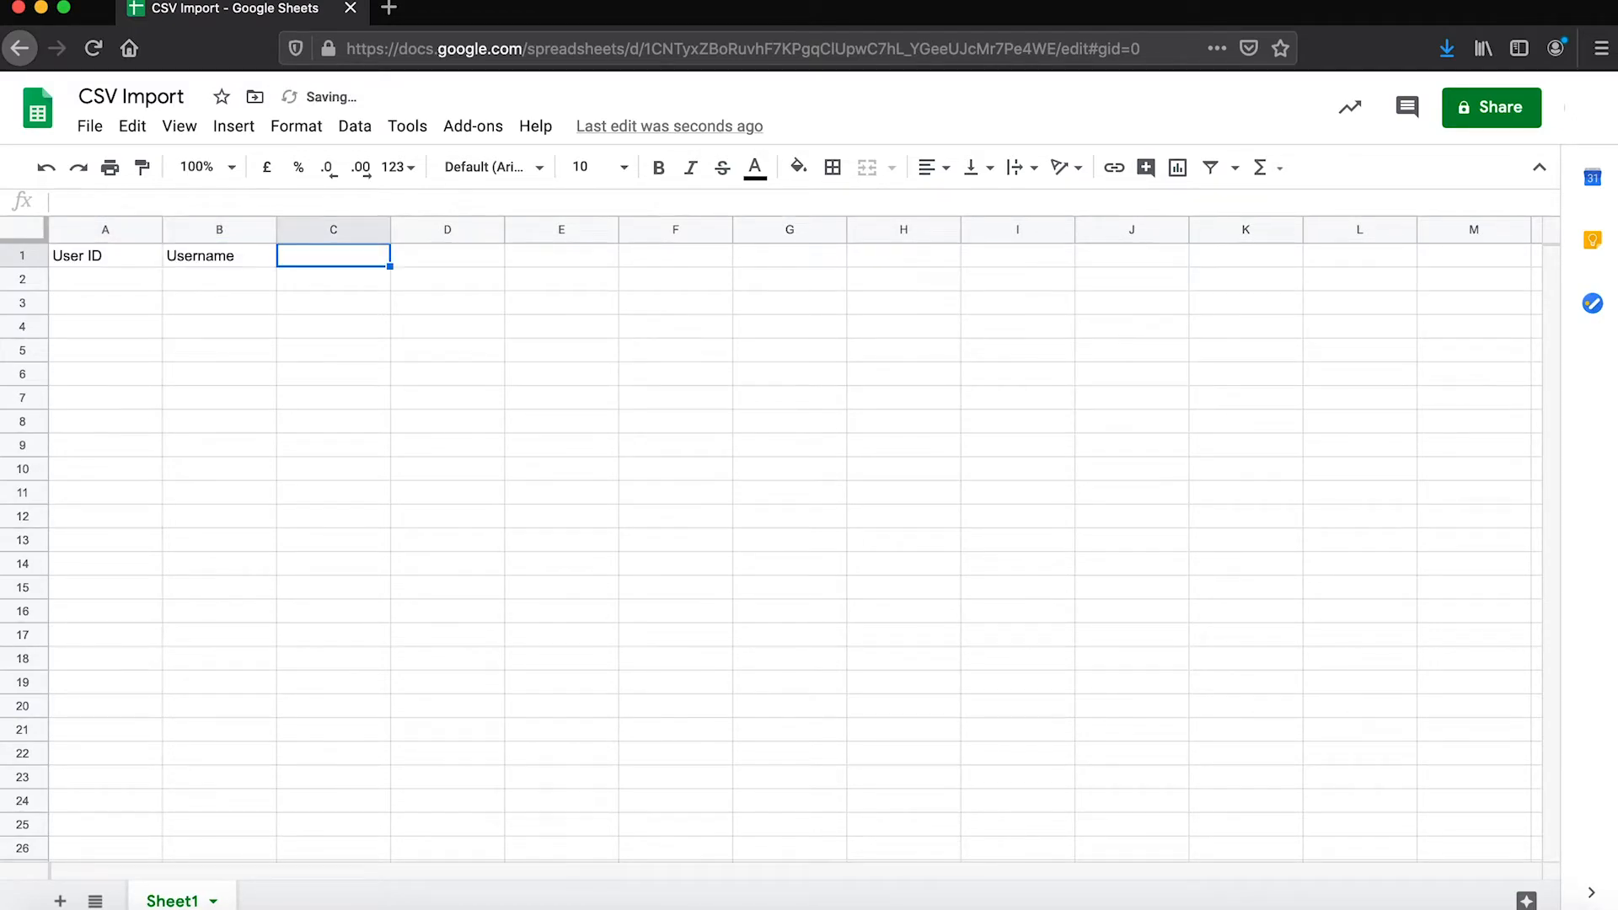
text(Email Address)
key(Tab)
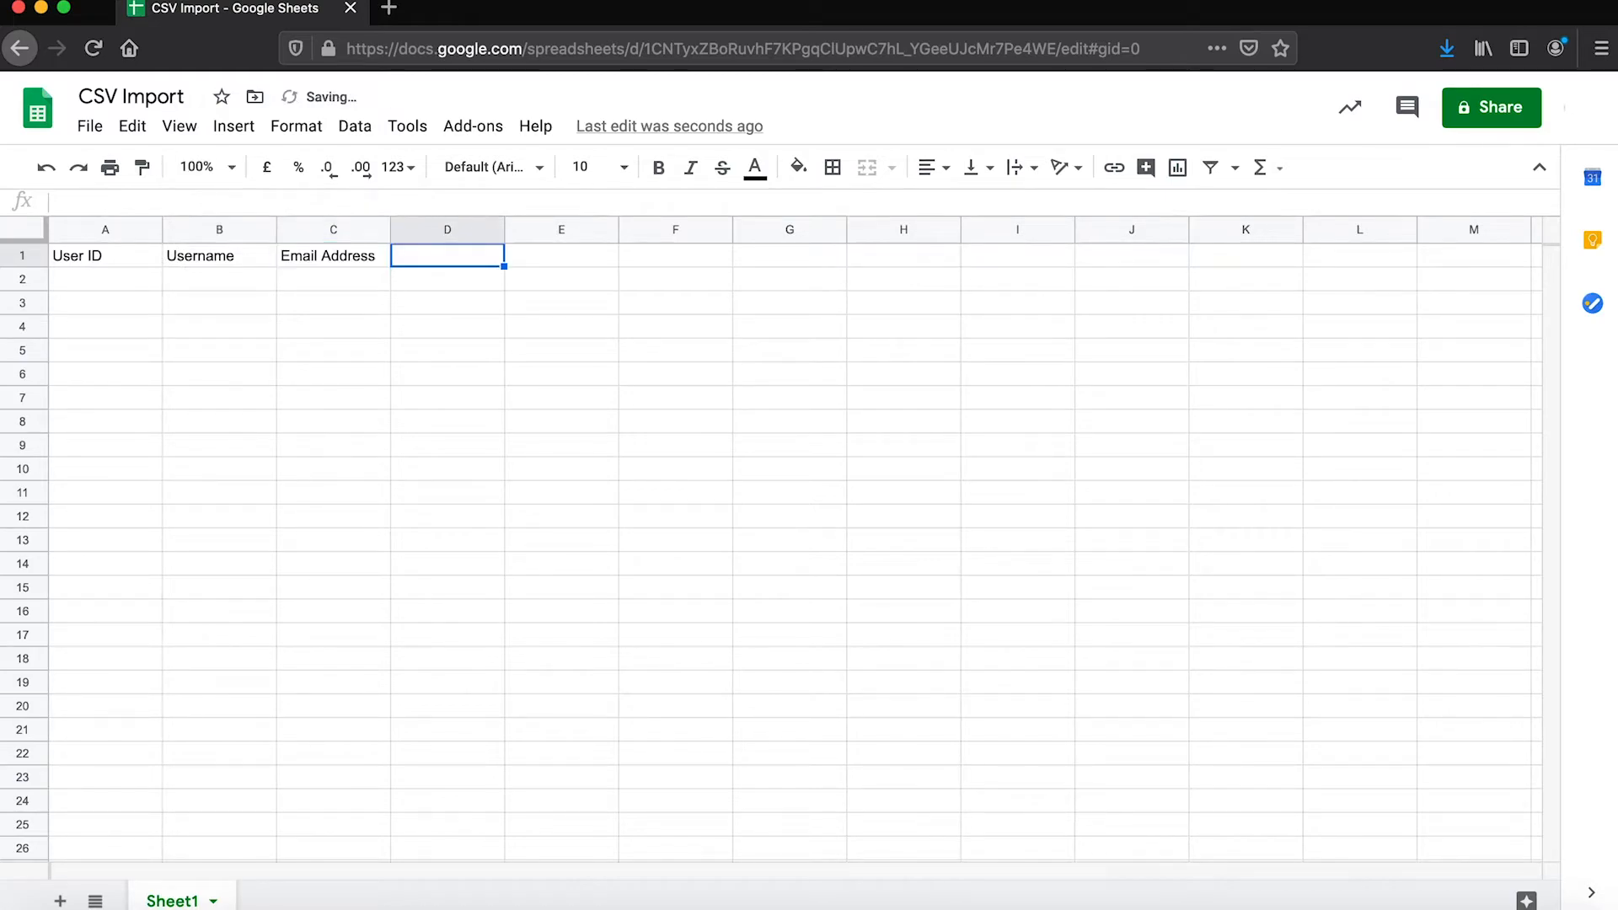
text(First Name)
key(Tab)
text(Last Name)
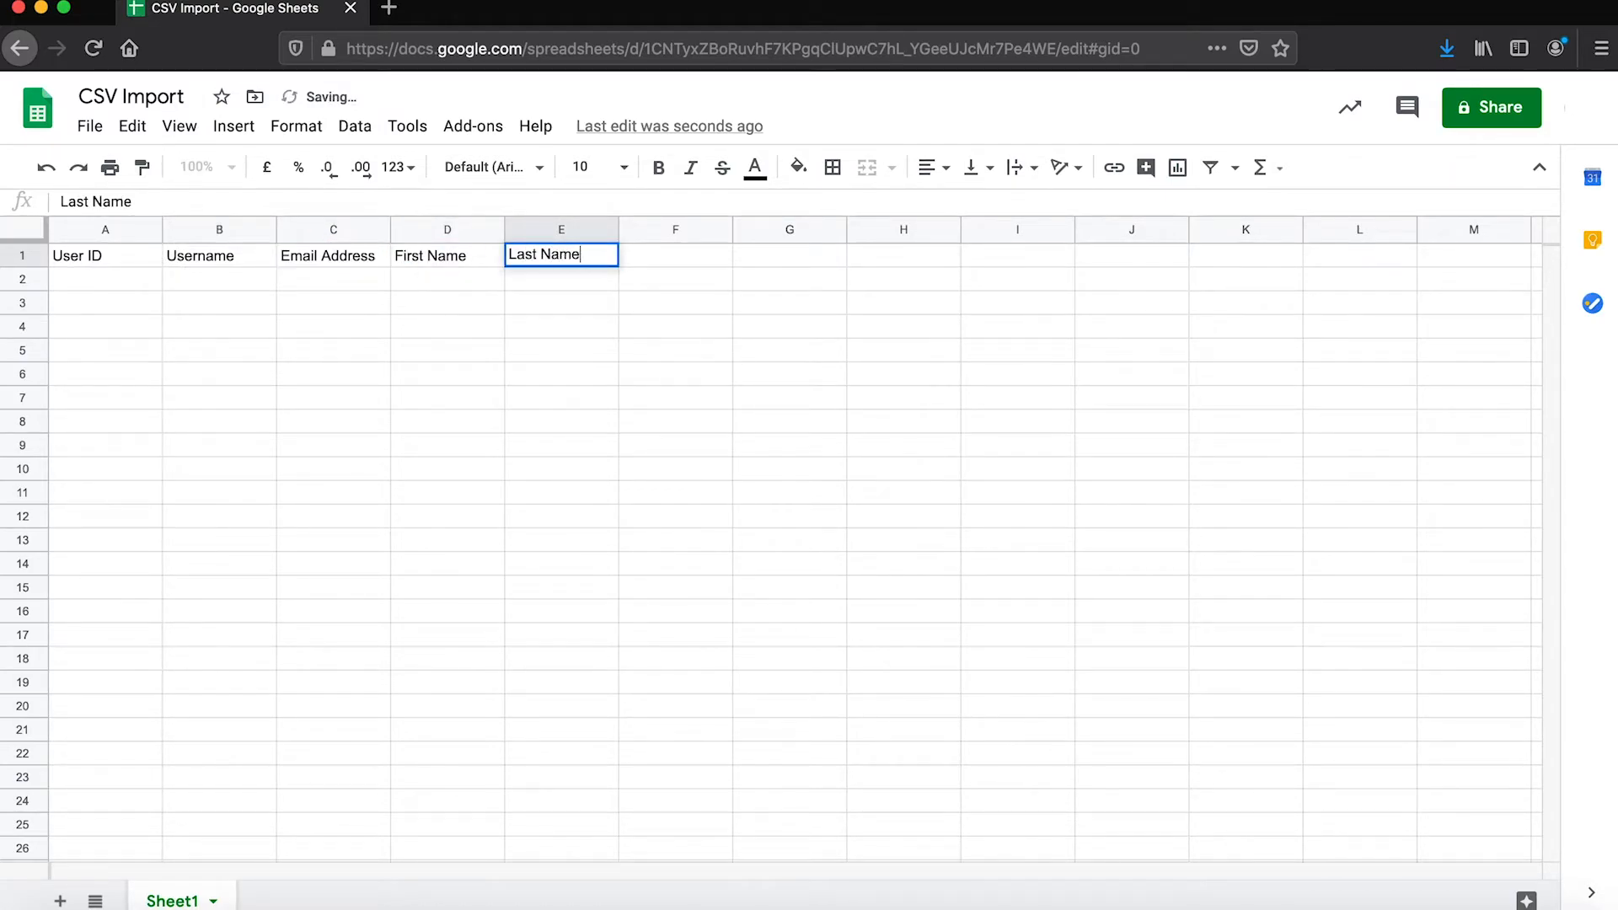
key(Tab)
text(Location)
key(Return)
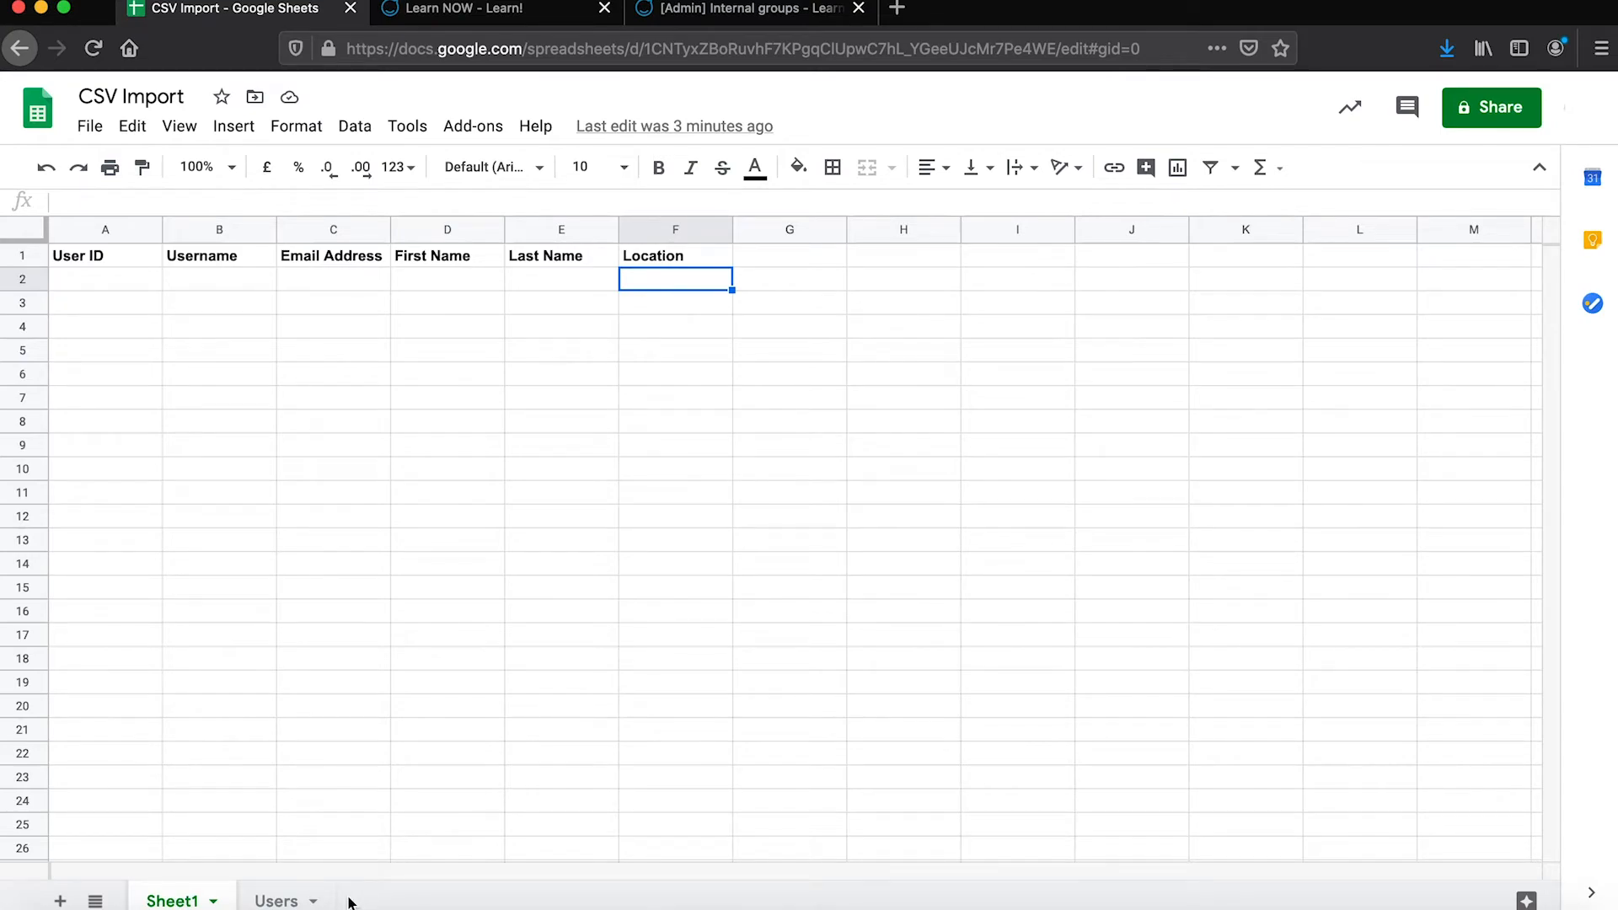
Step: Download the Users sheet as a CSV file and save it to the computer
click(278, 903)
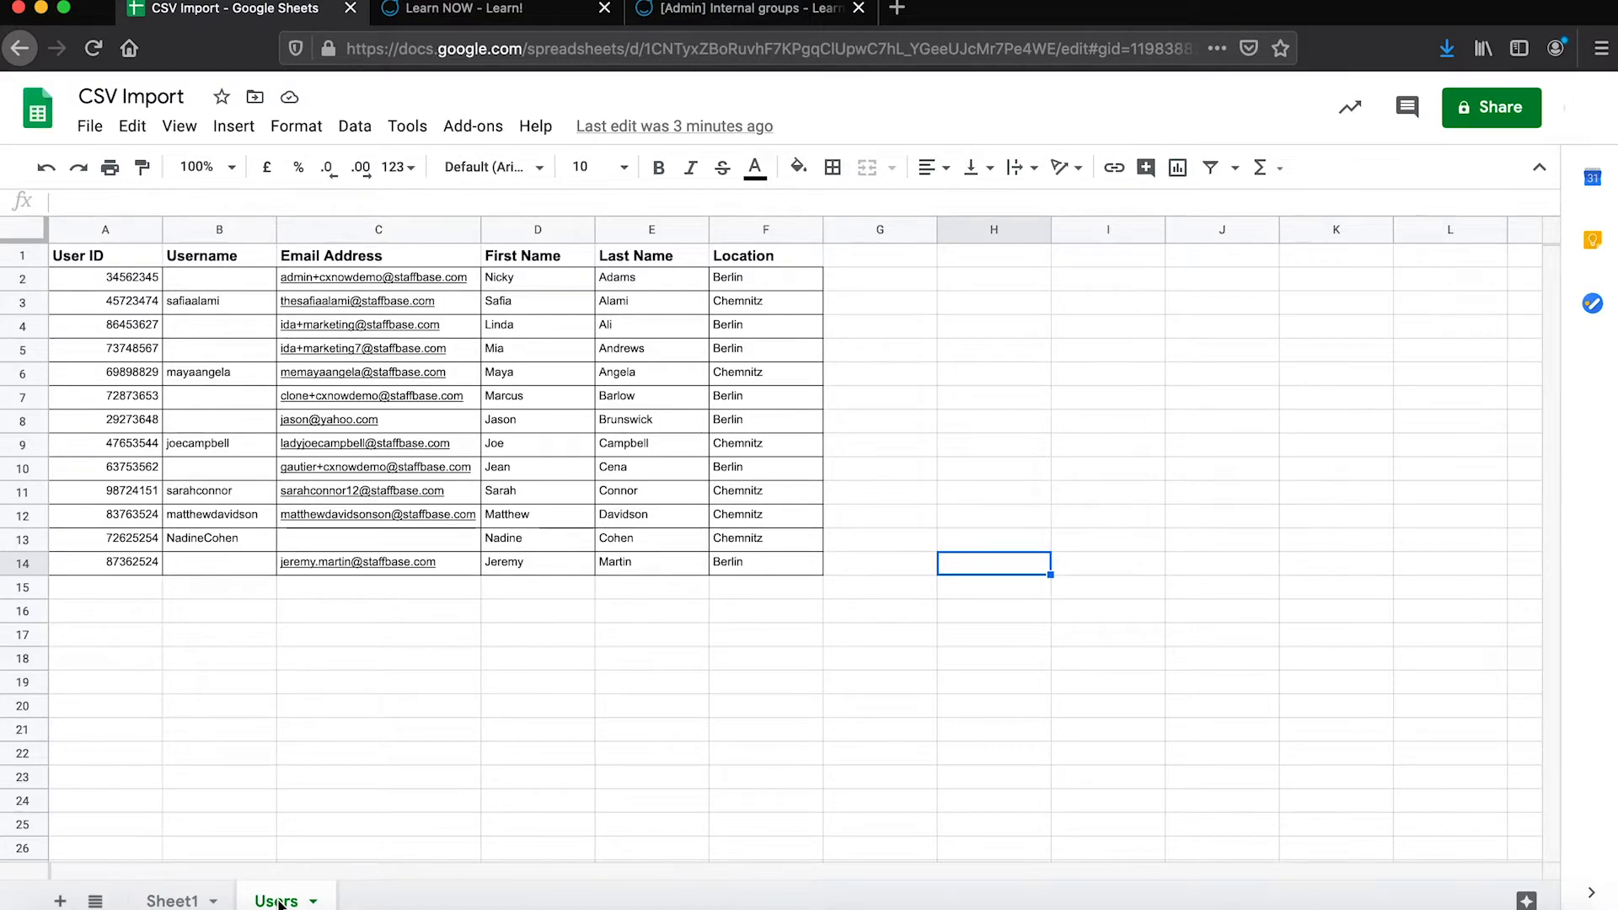
click(102, 133)
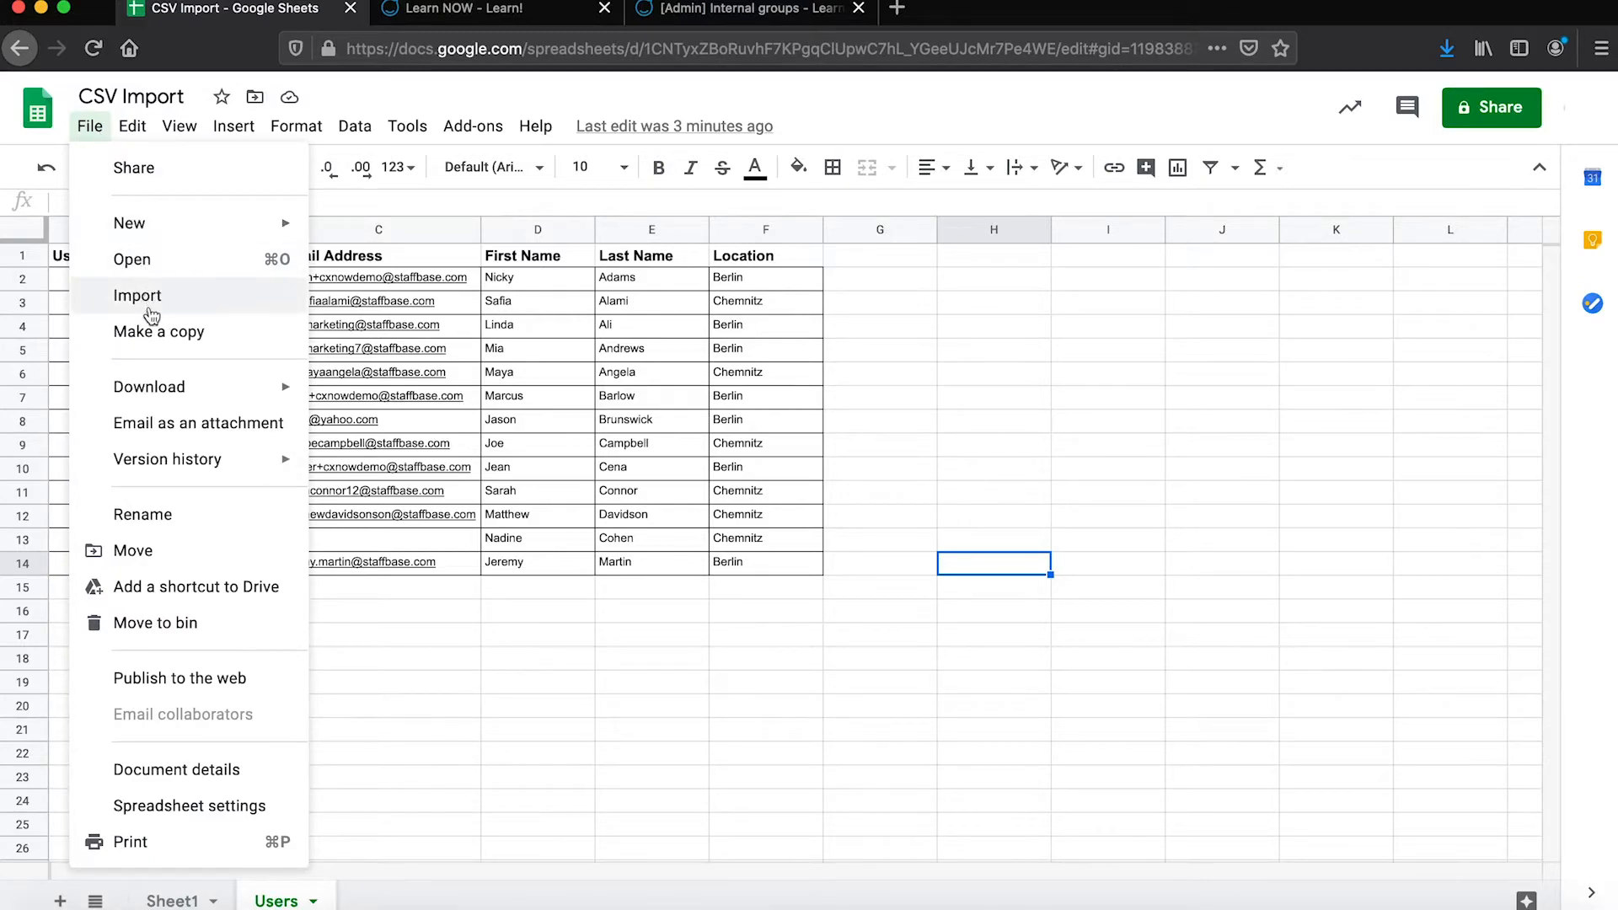
mouse_move(231, 389)
click(397, 542)
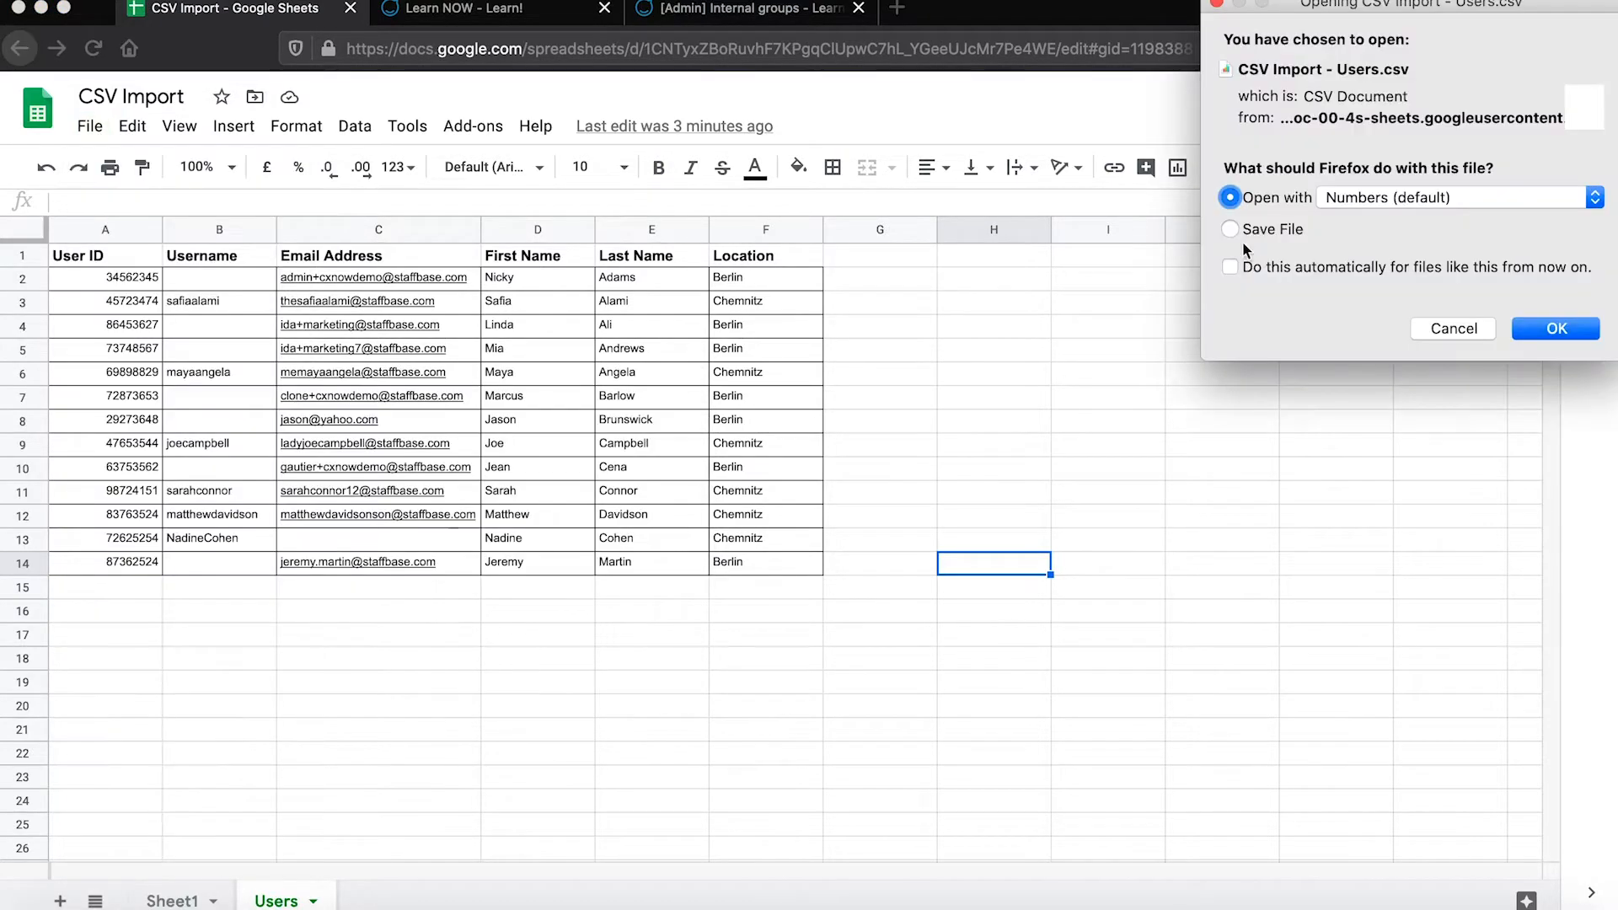
click(1256, 230)
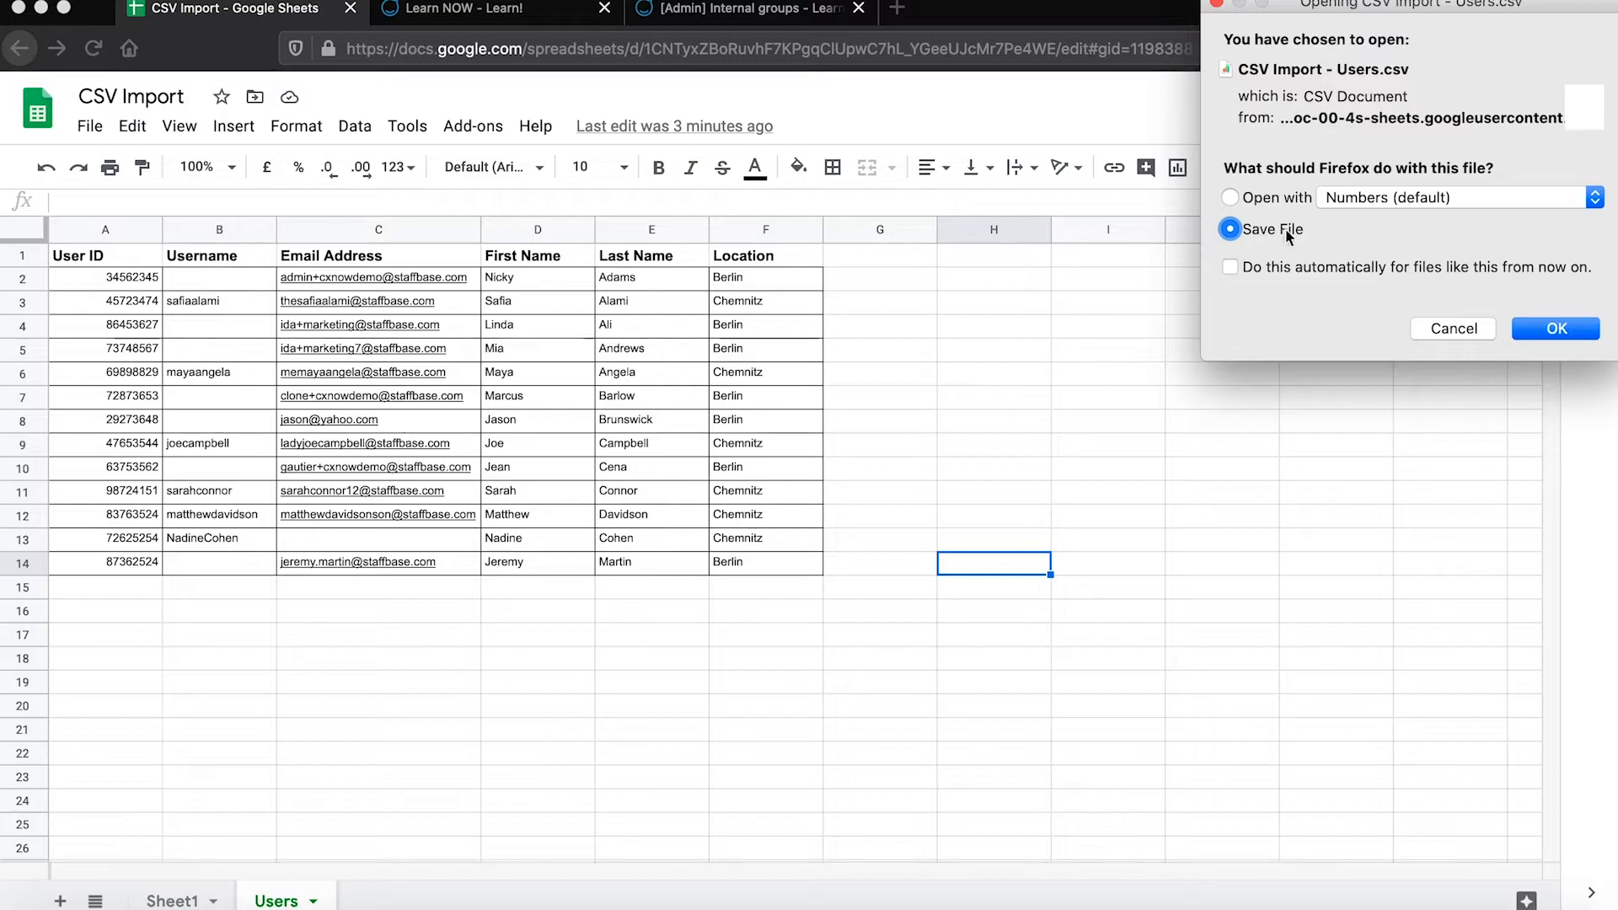
click(1559, 329)
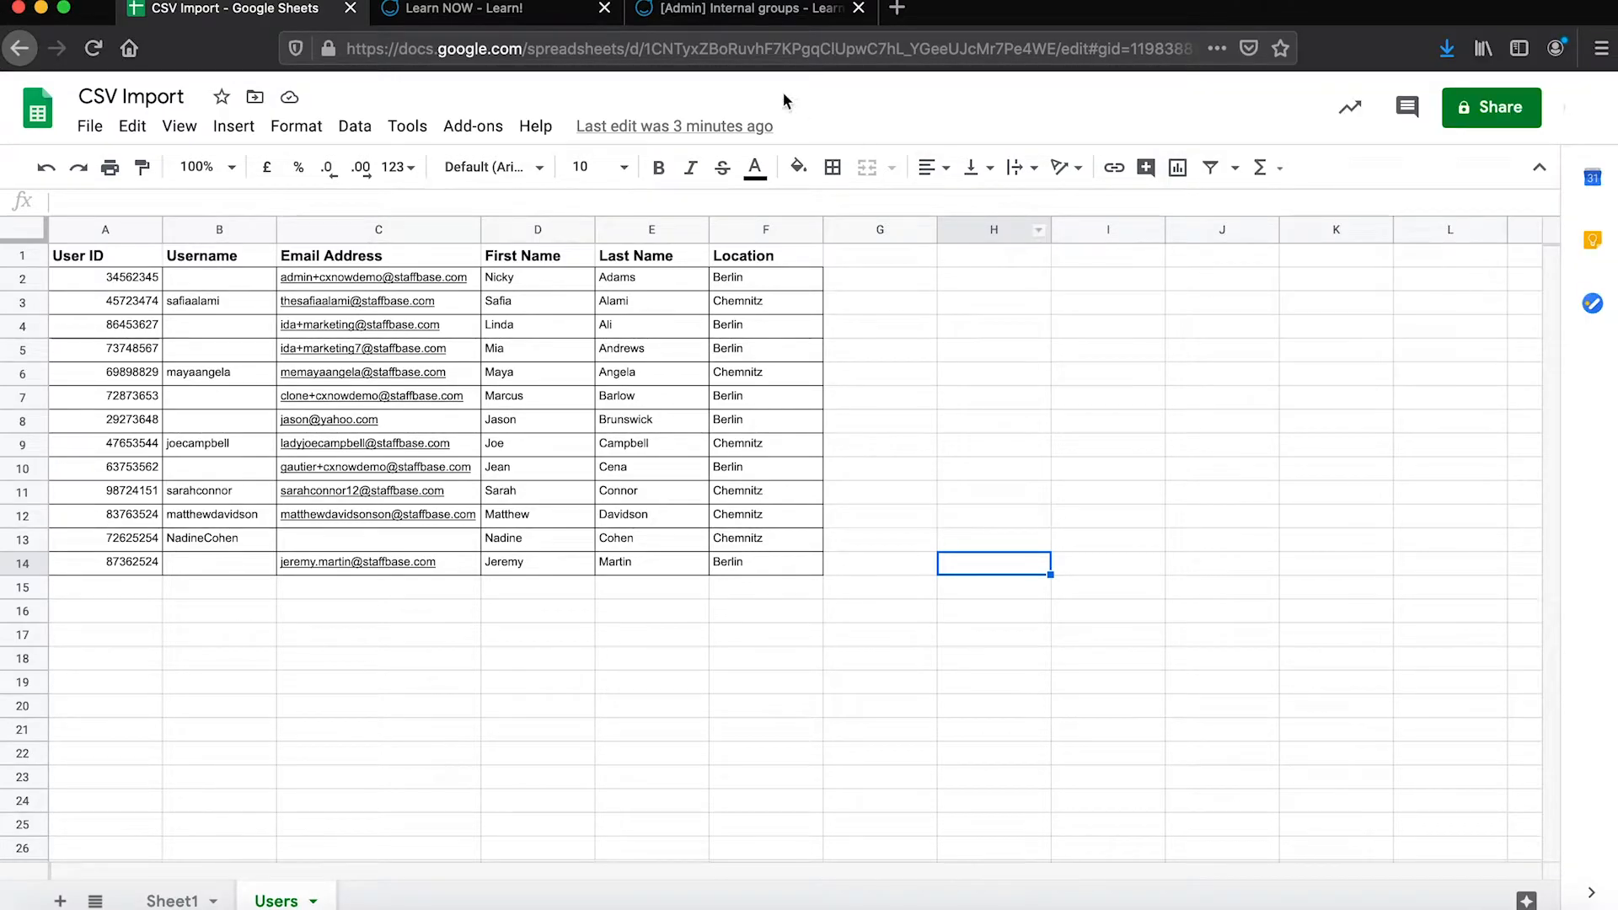
Step: Switch to the Staffbase admin area and start a new import under the bulk user import and sync
click(733, 10)
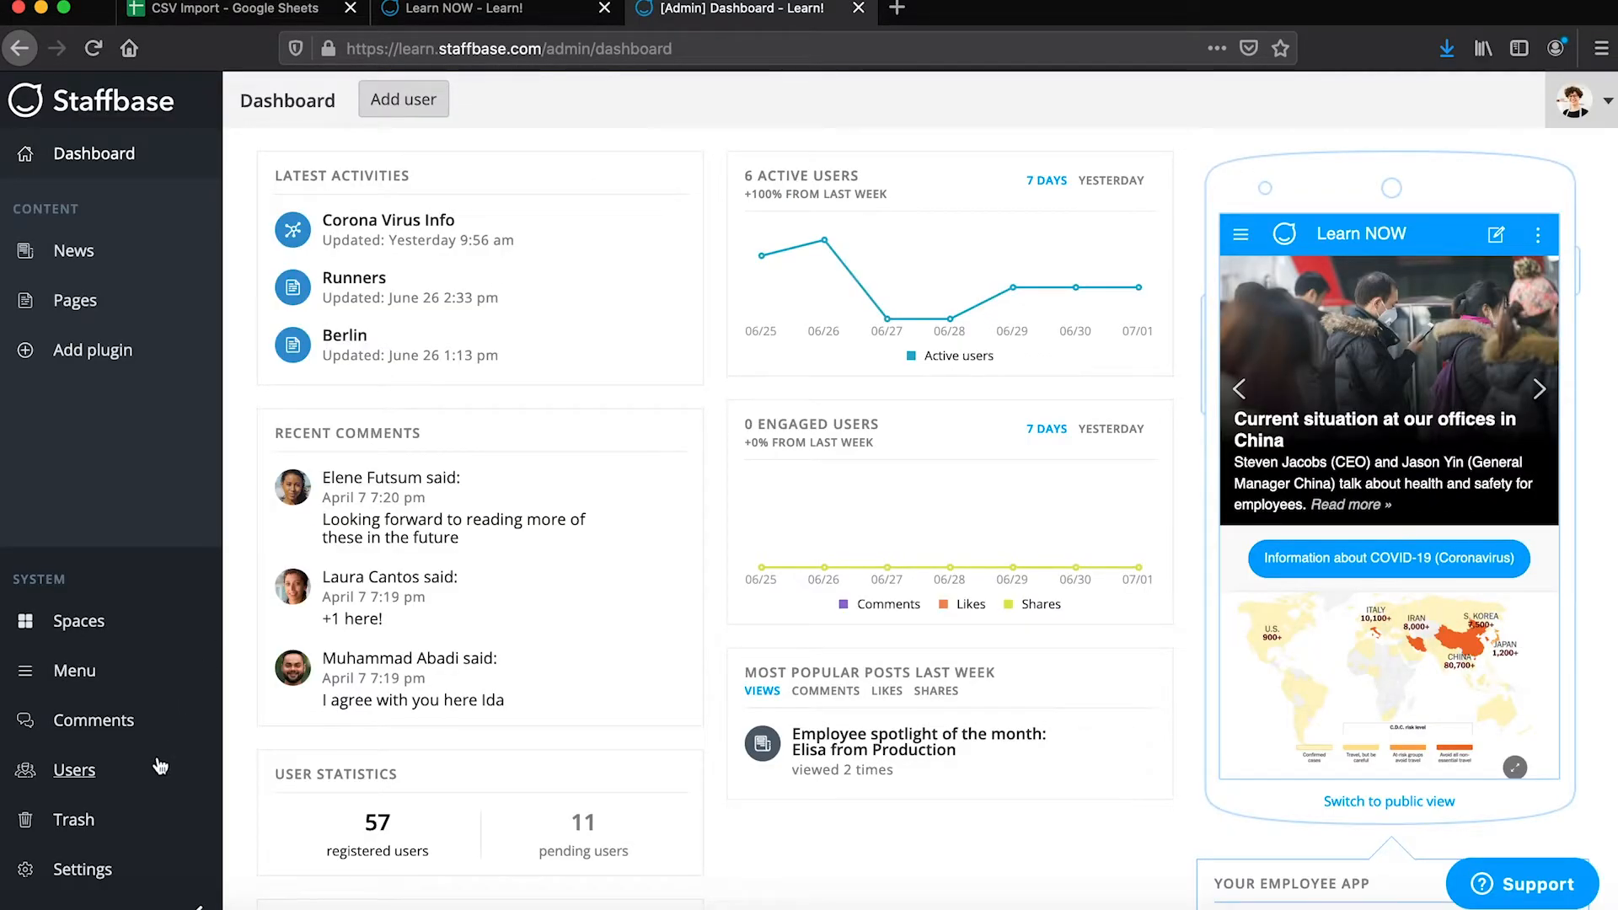
click(74, 769)
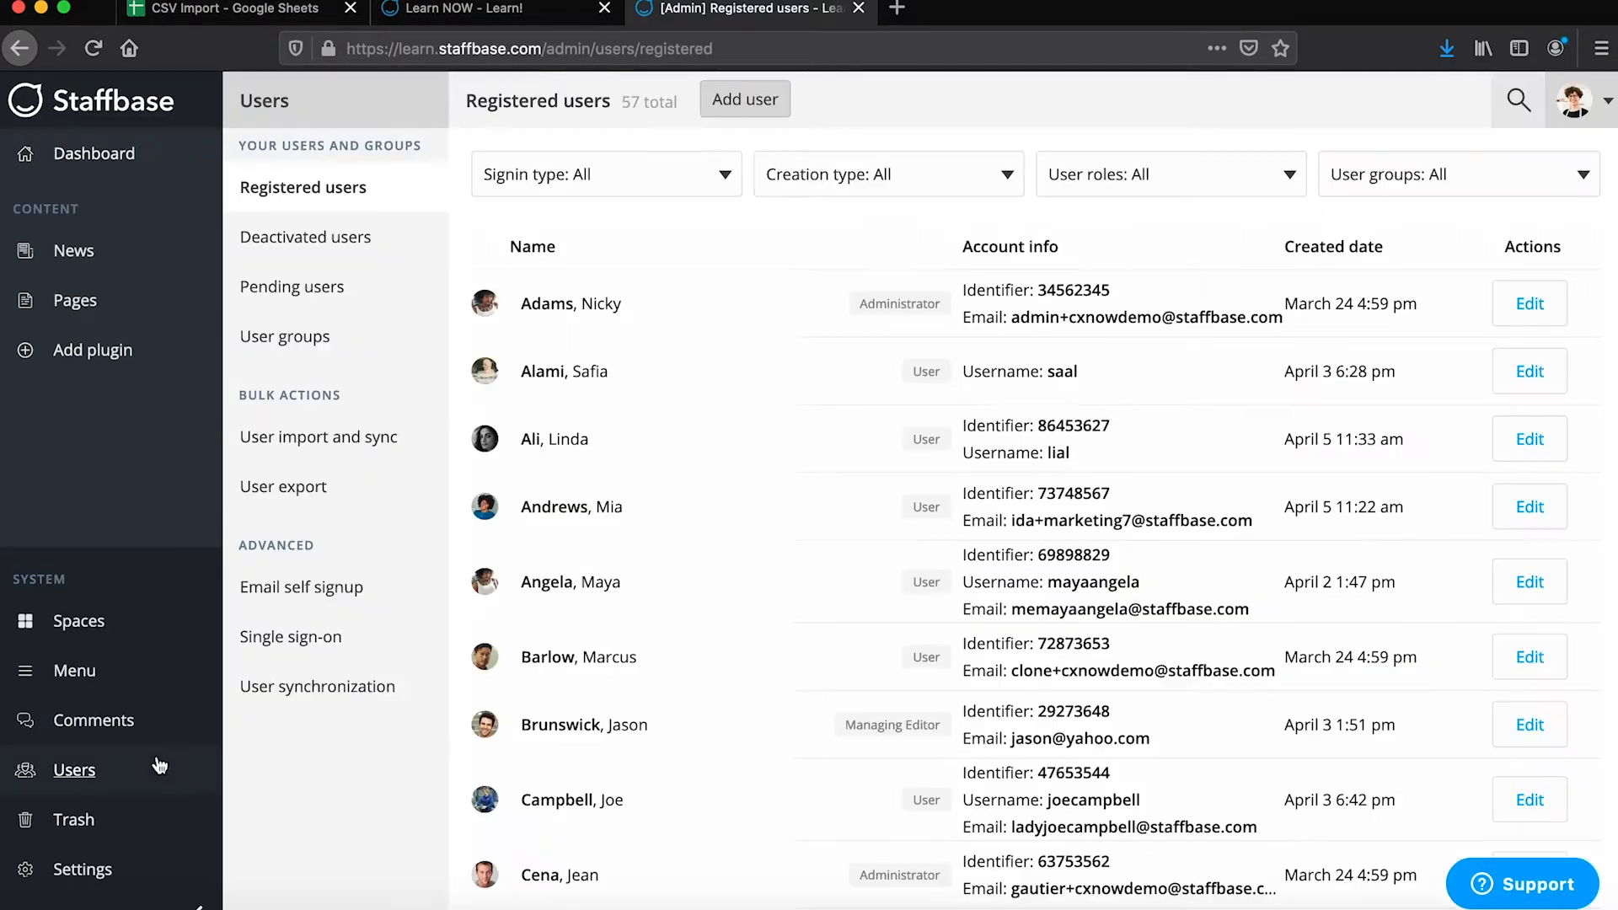
click(395, 440)
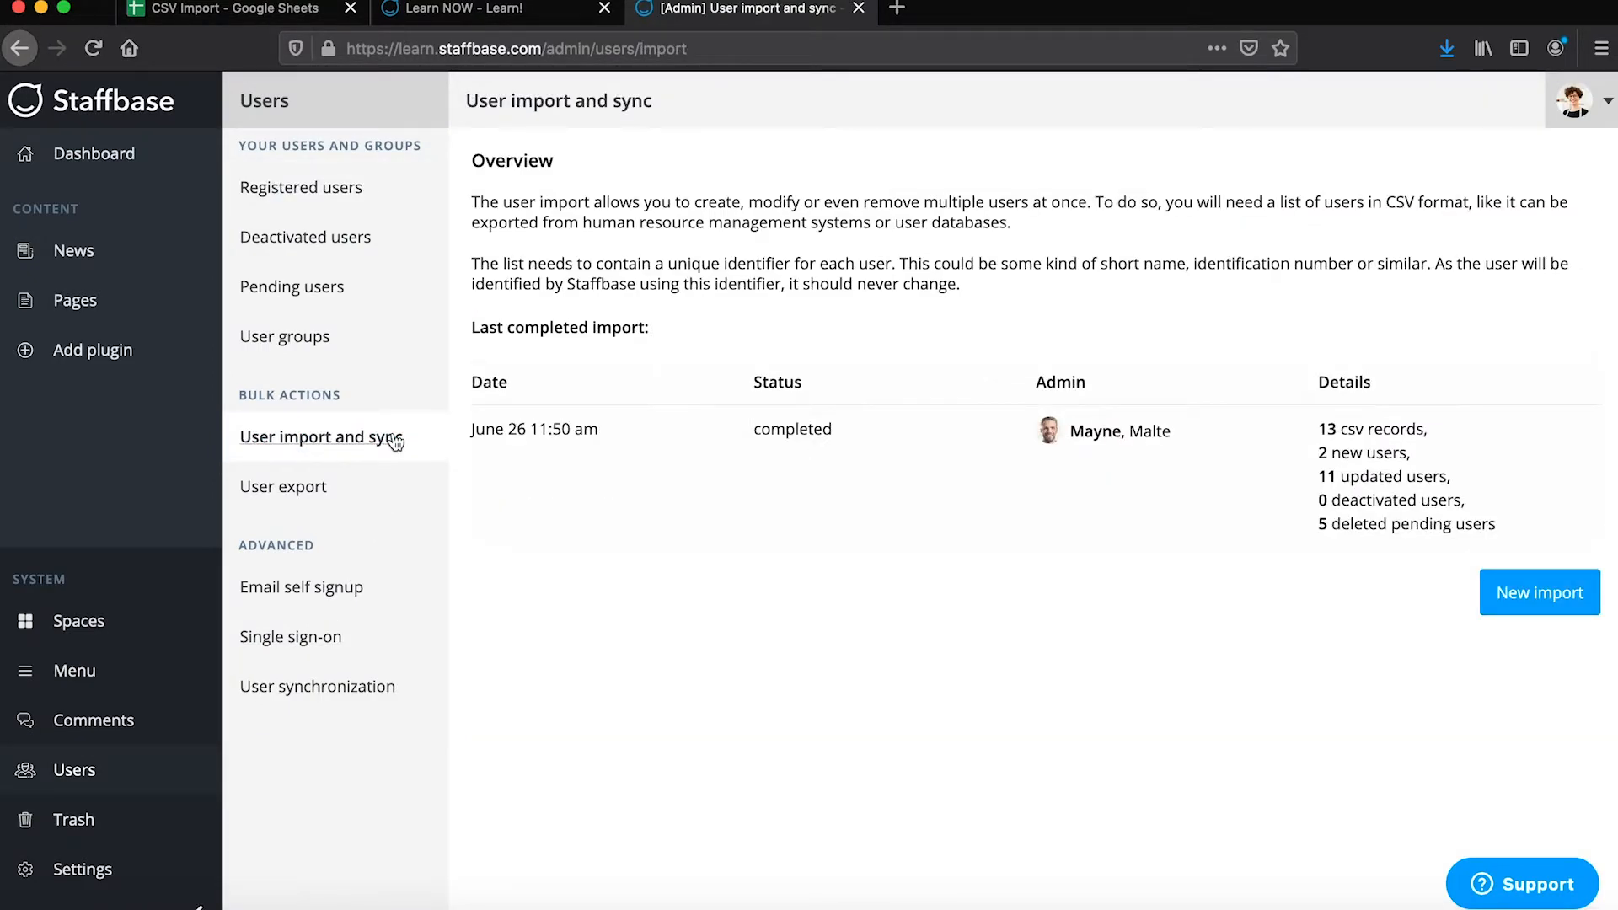
click(1504, 590)
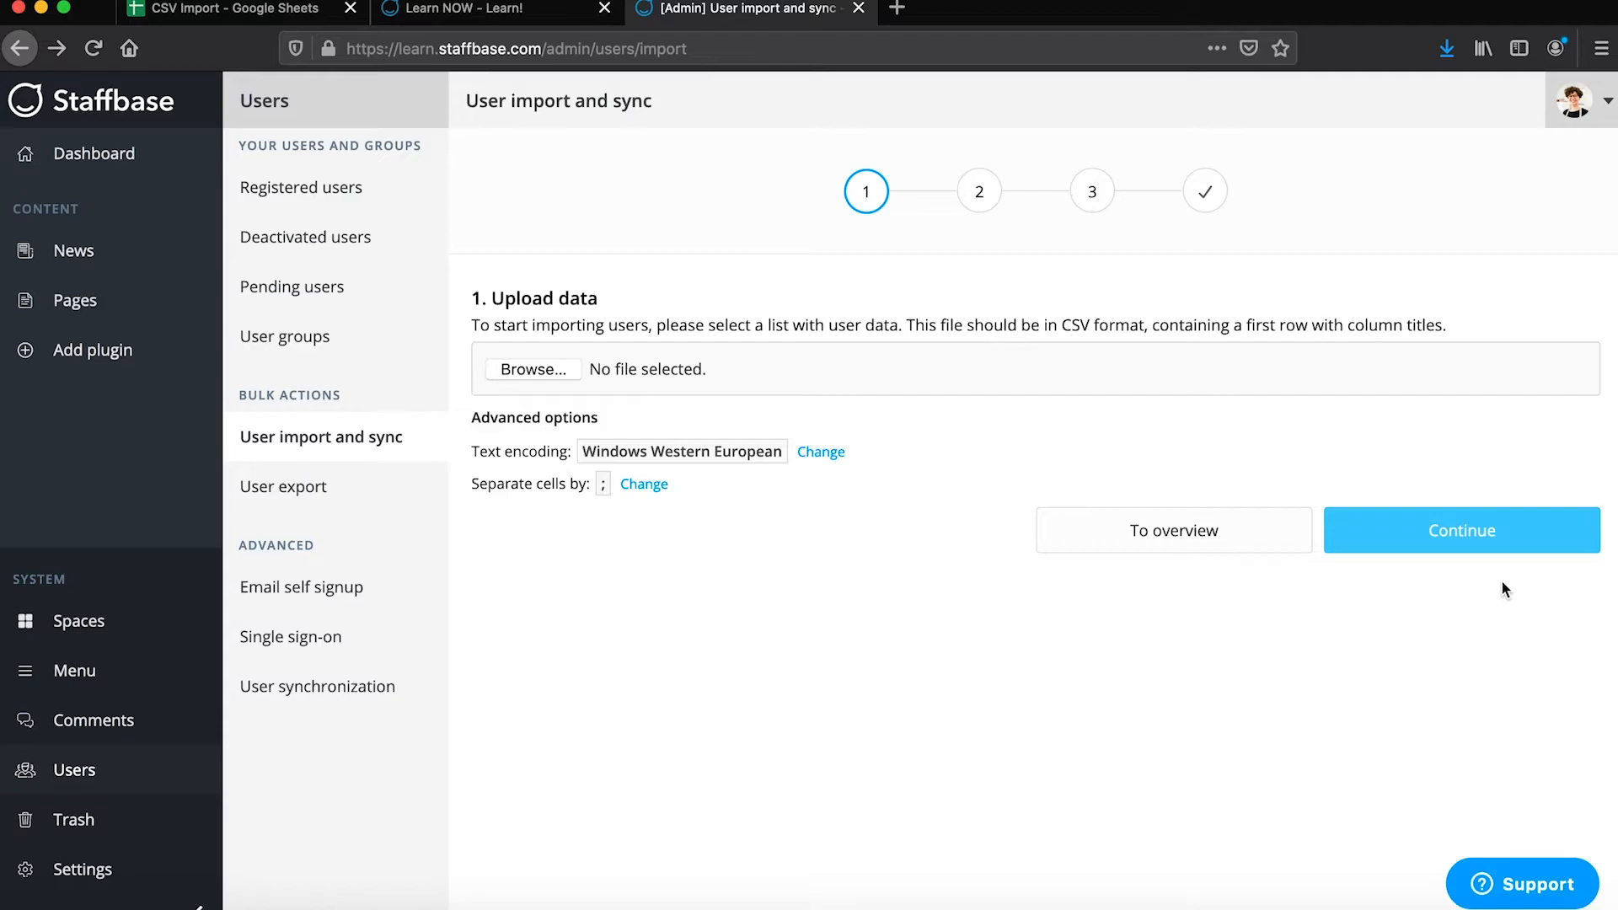
Step: Upload the file "CSV User Import .csv" from the Desktop and continue to the data matching stage
click(516, 374)
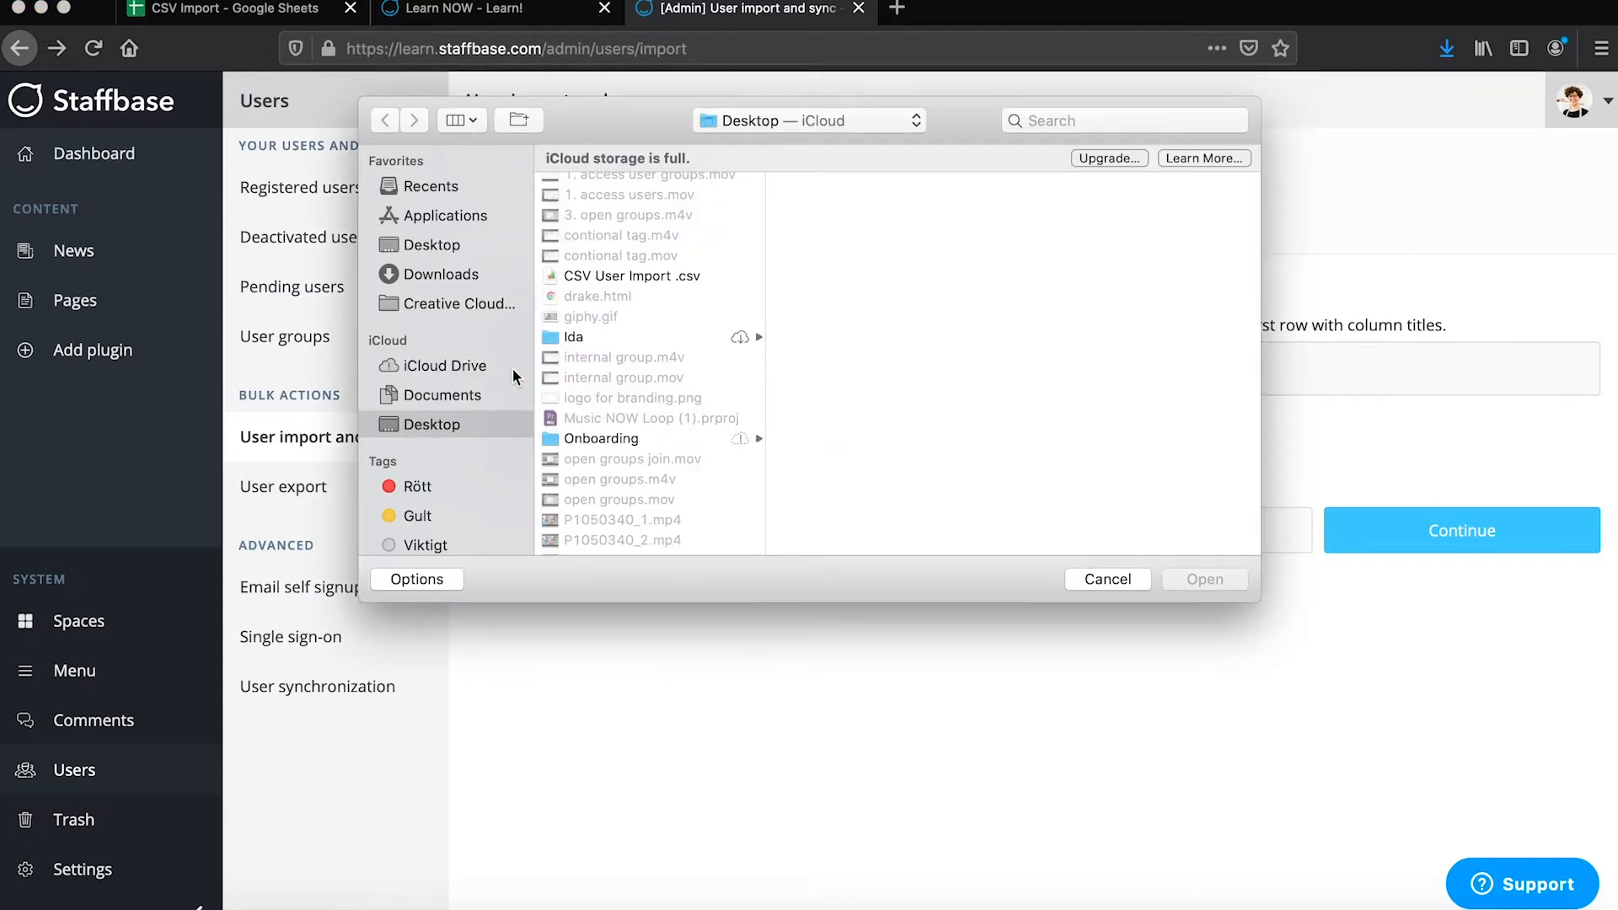
click(587, 276)
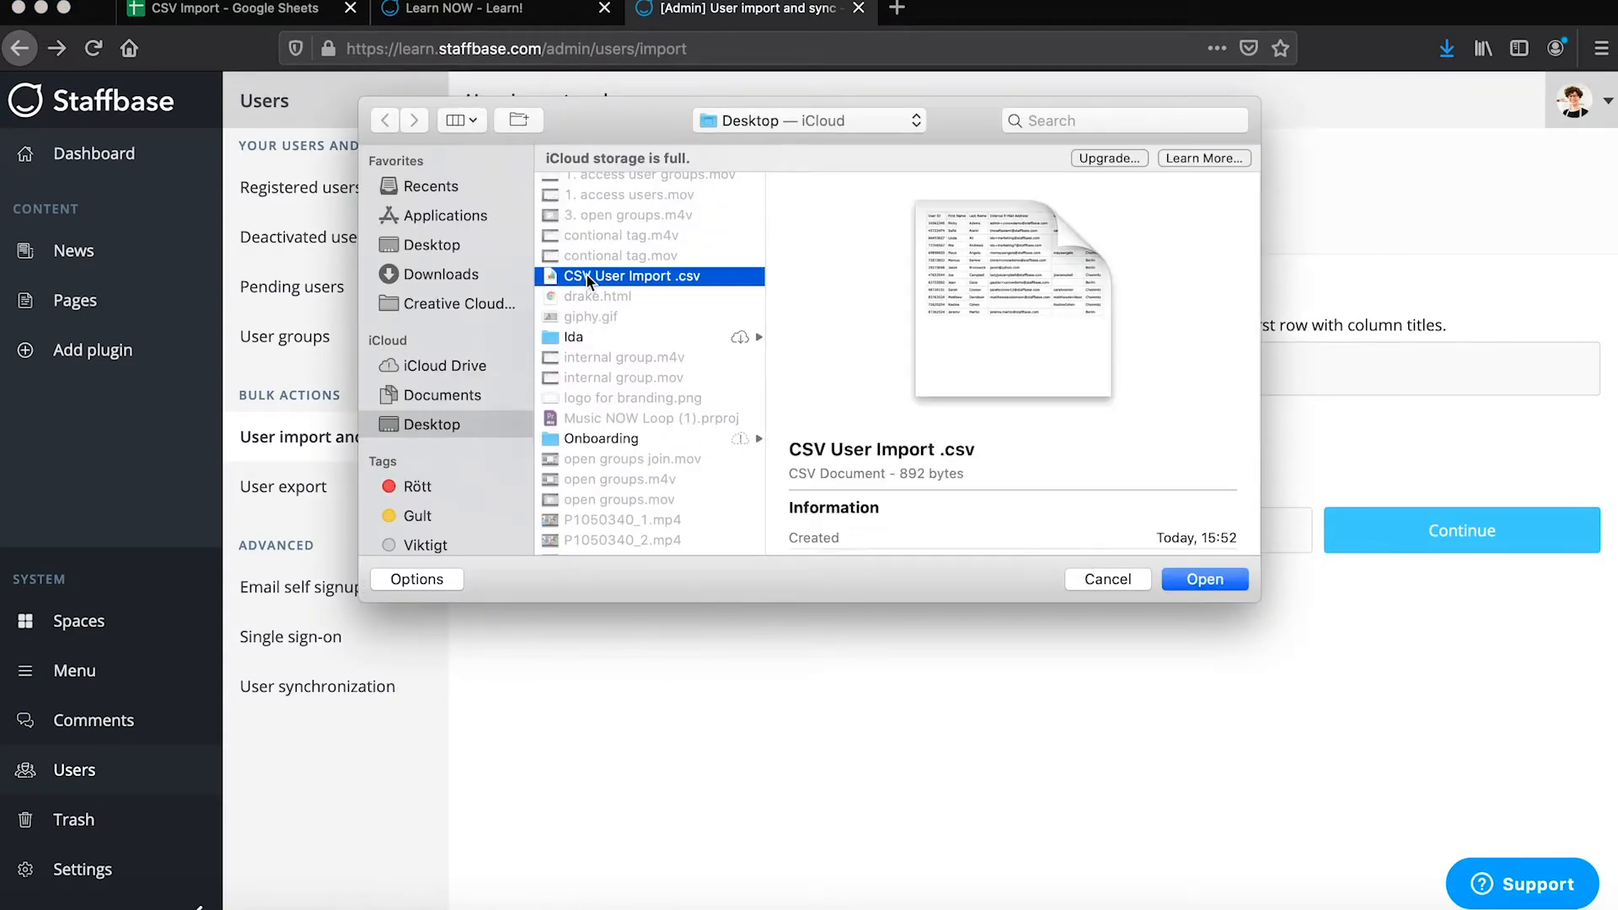
click(1206, 579)
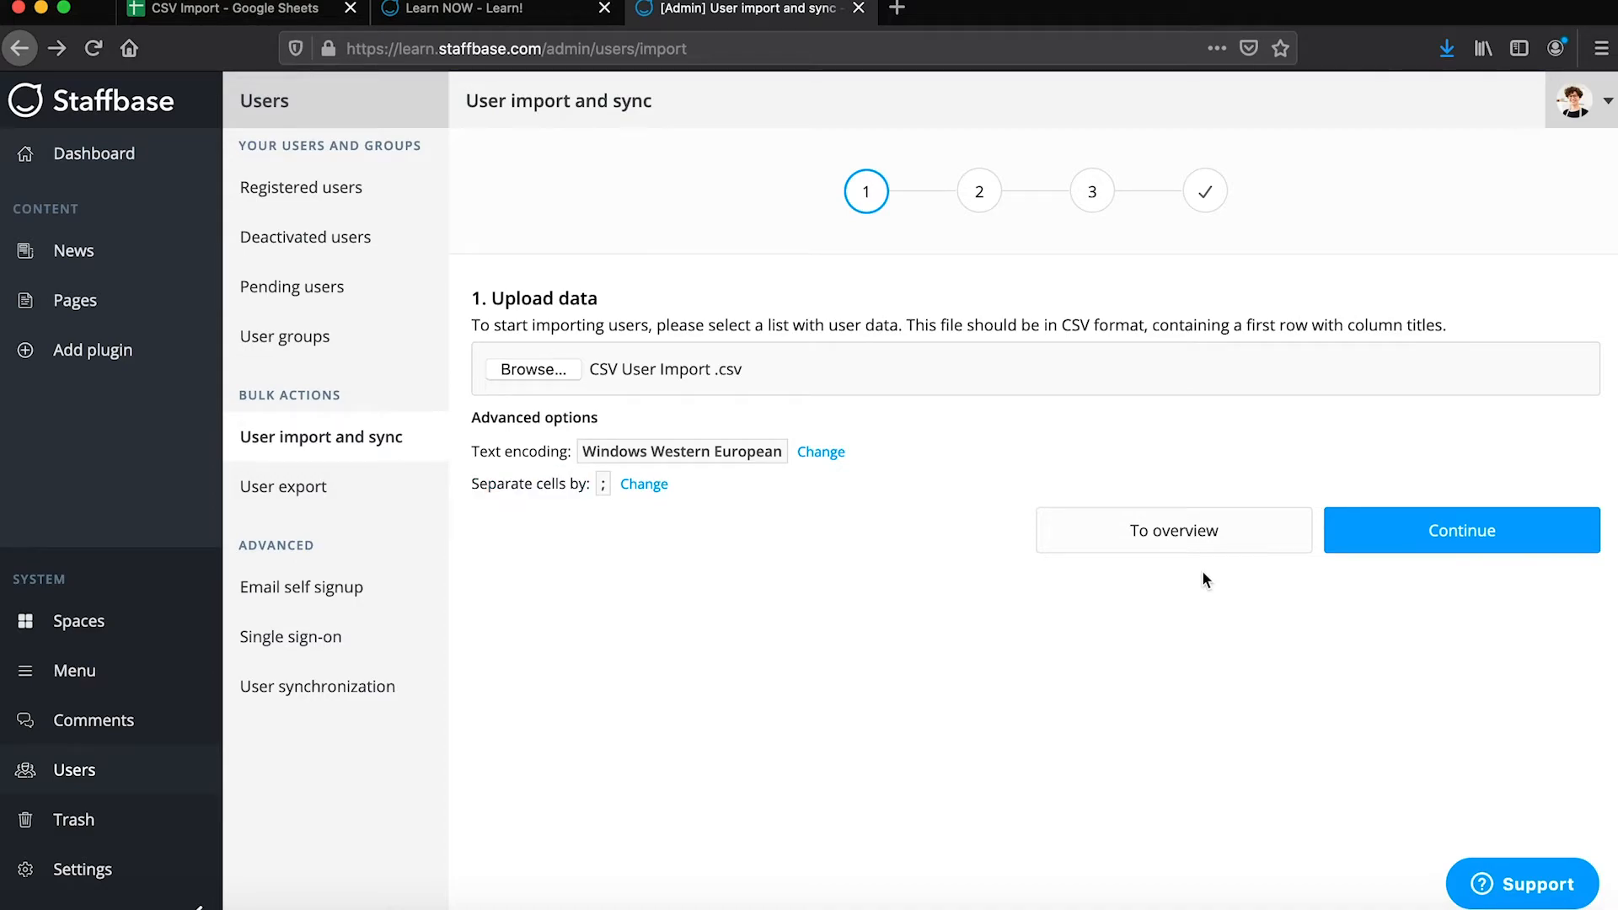
click(1378, 537)
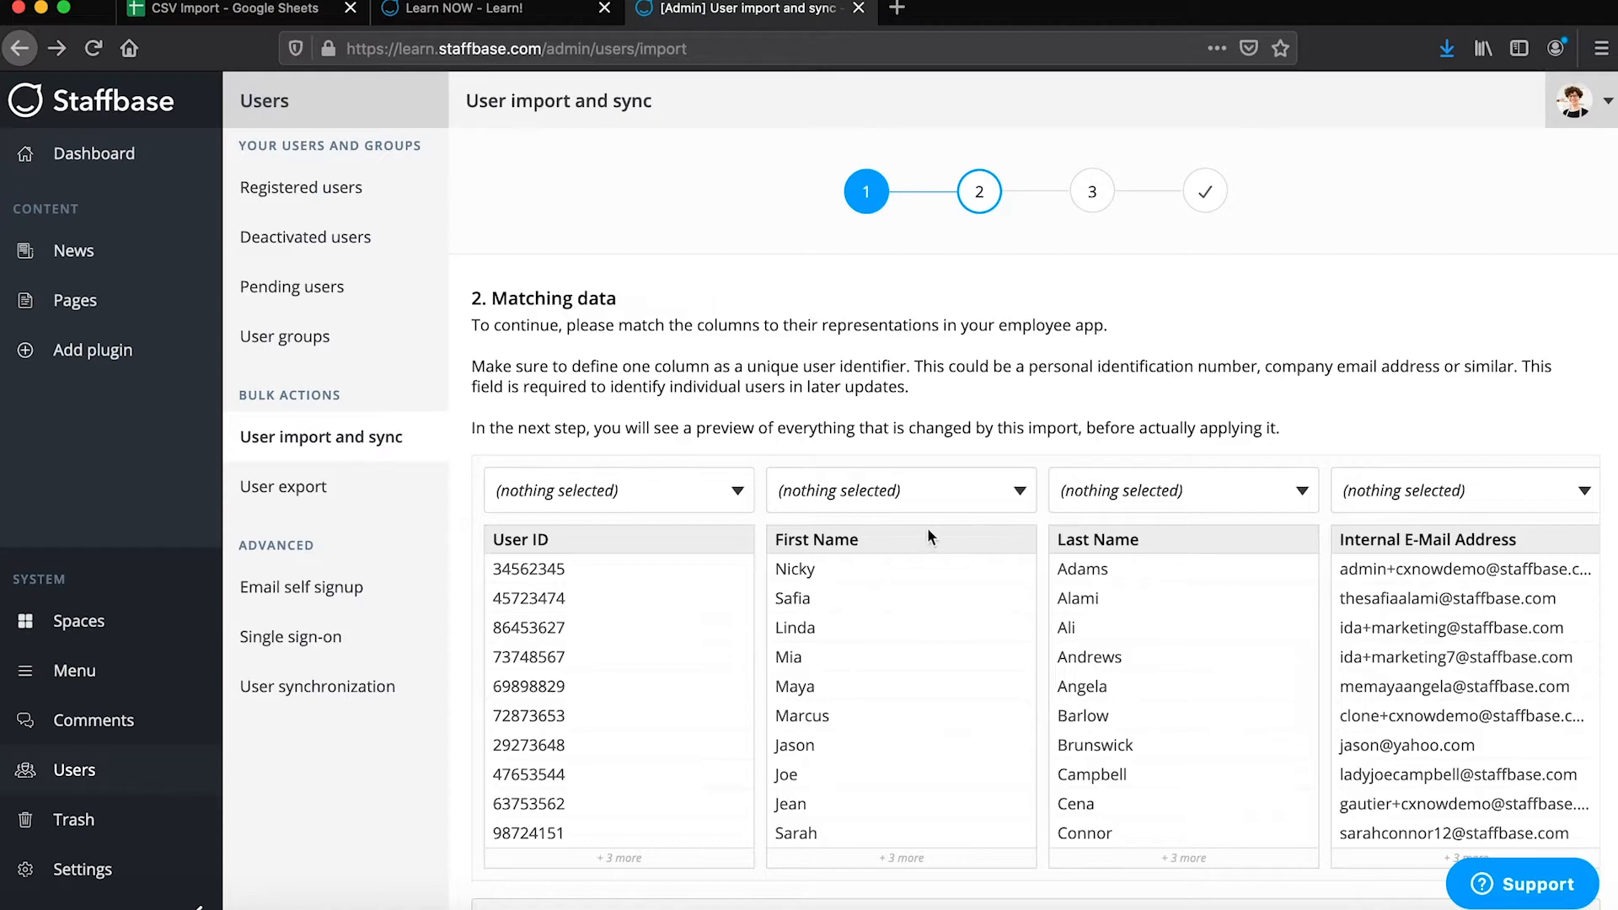
Step: Match User ID to Identifier (required), First Name to First name, Last Name to Last name and Internal E-Mail Address to Login email address
click(738, 498)
click(702, 572)
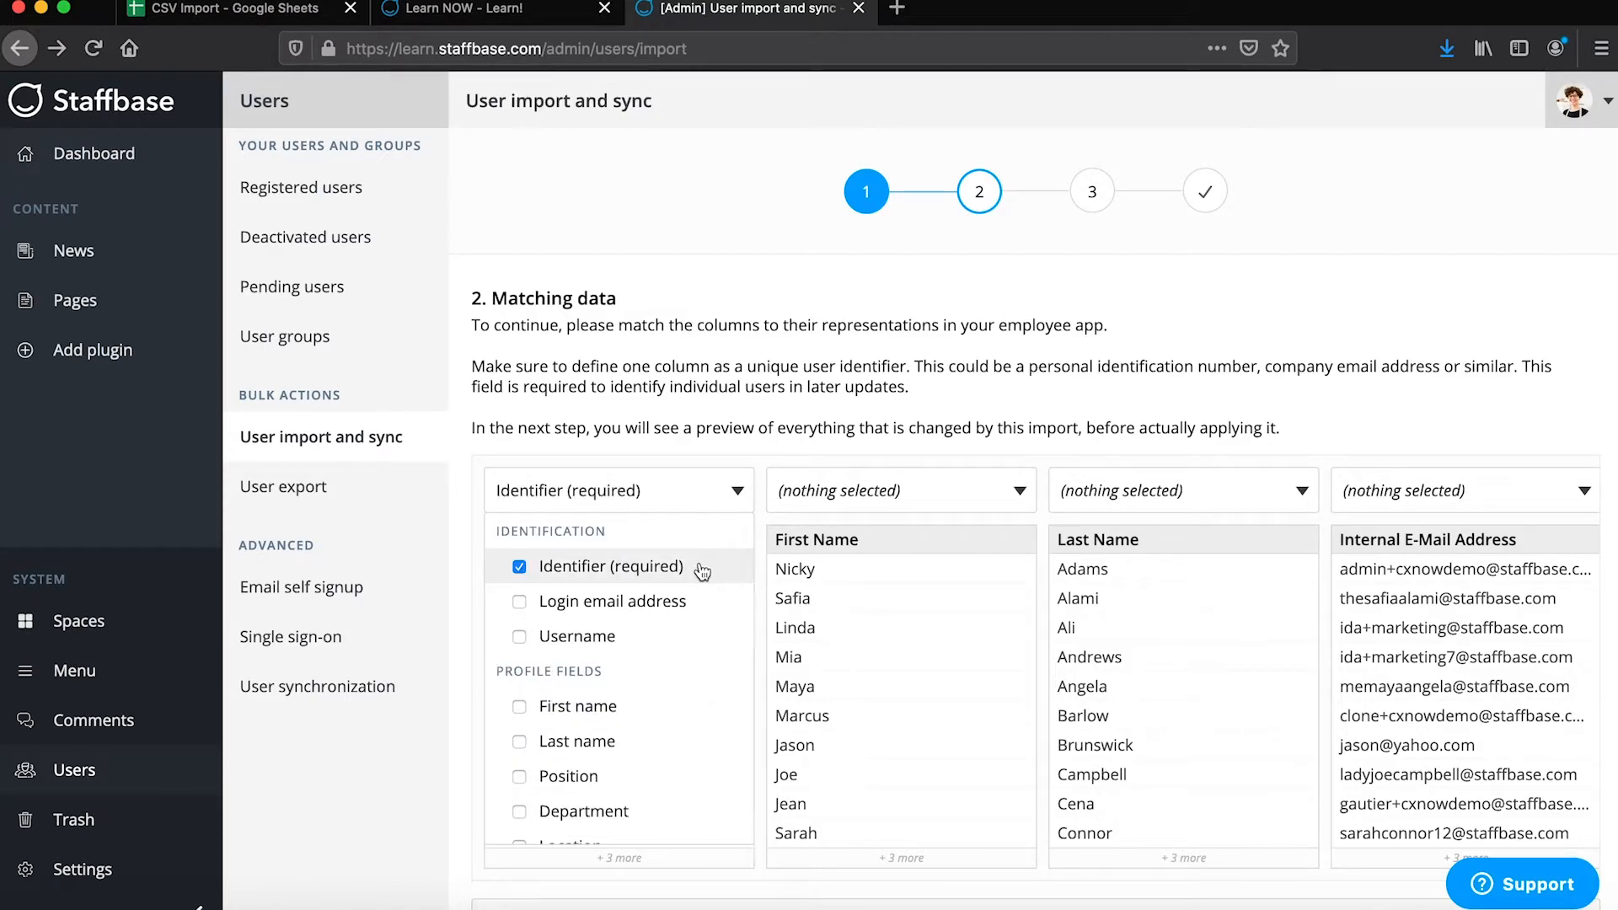
click(976, 493)
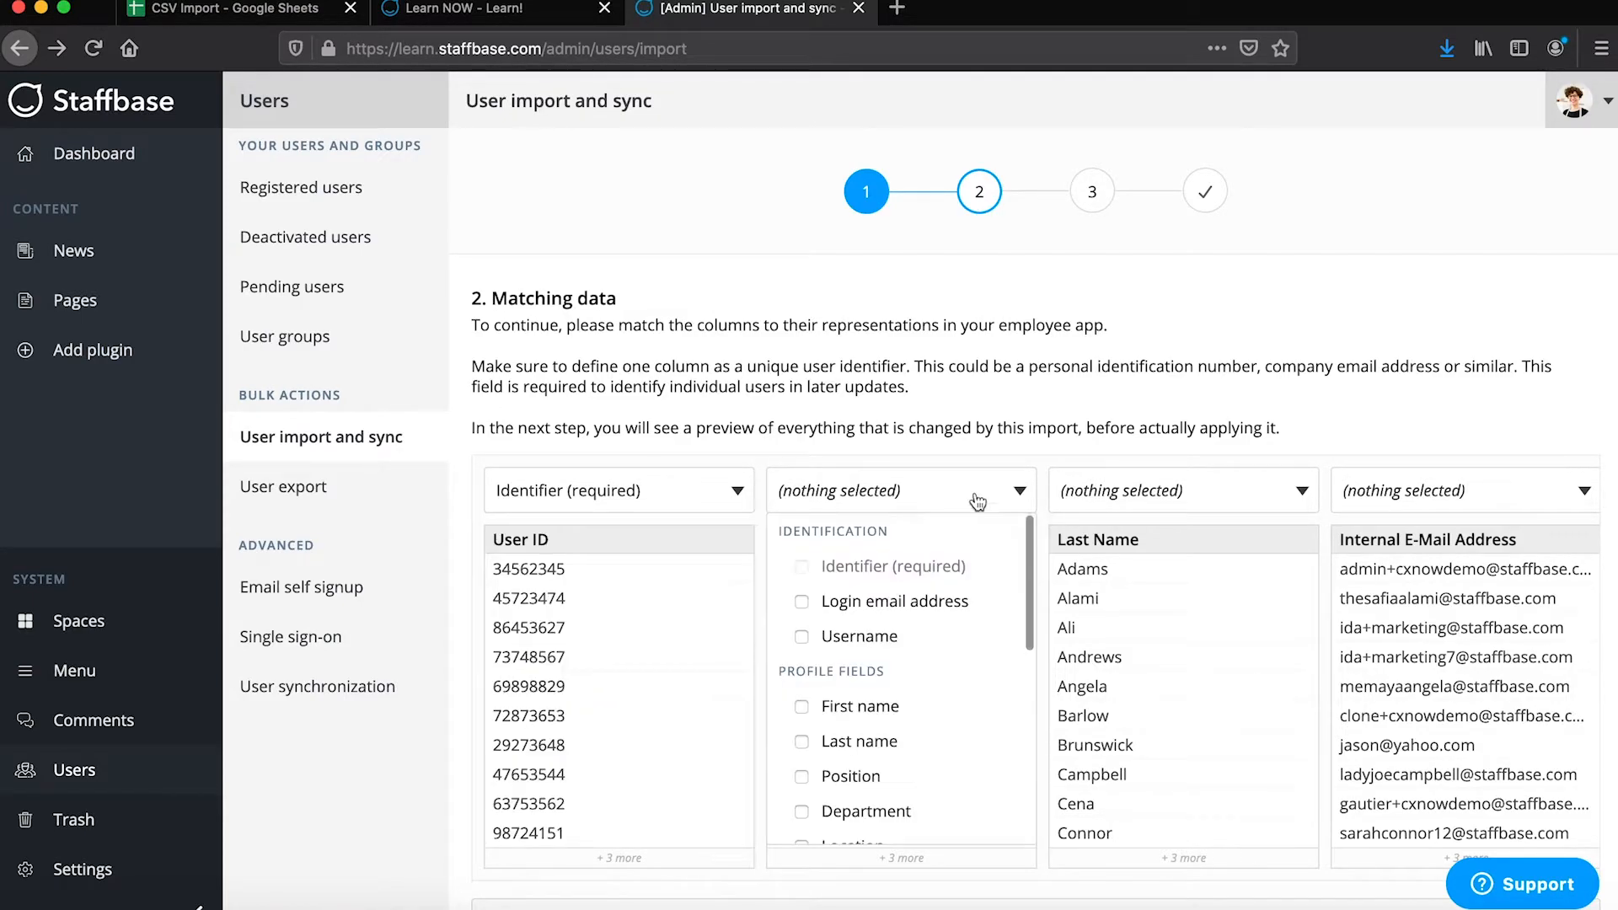
click(914, 706)
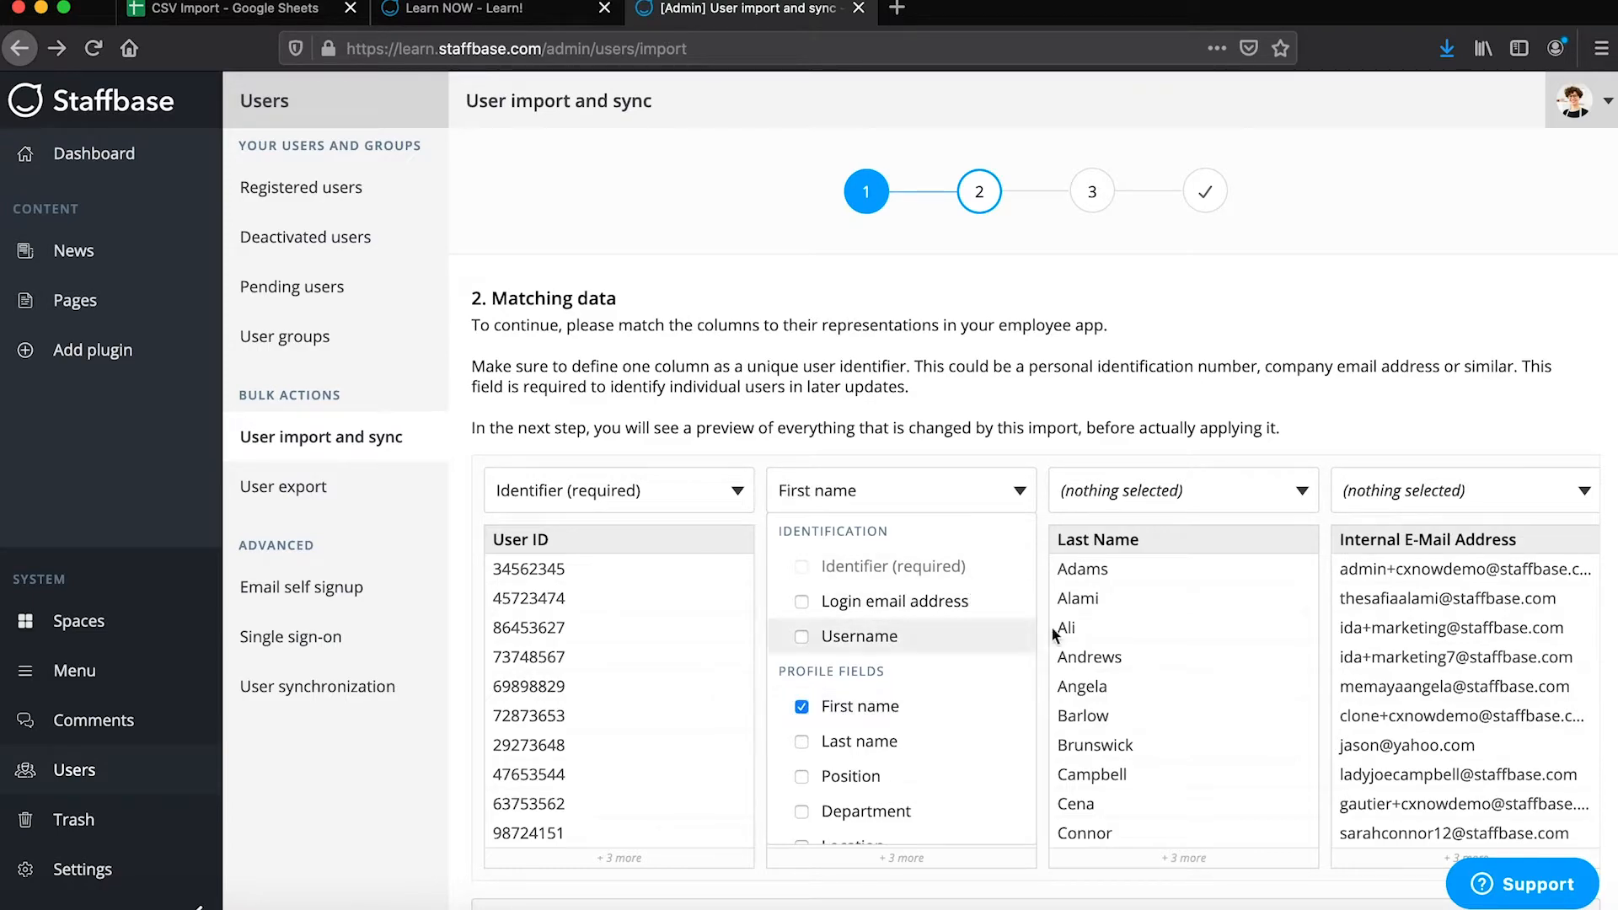
click(1206, 502)
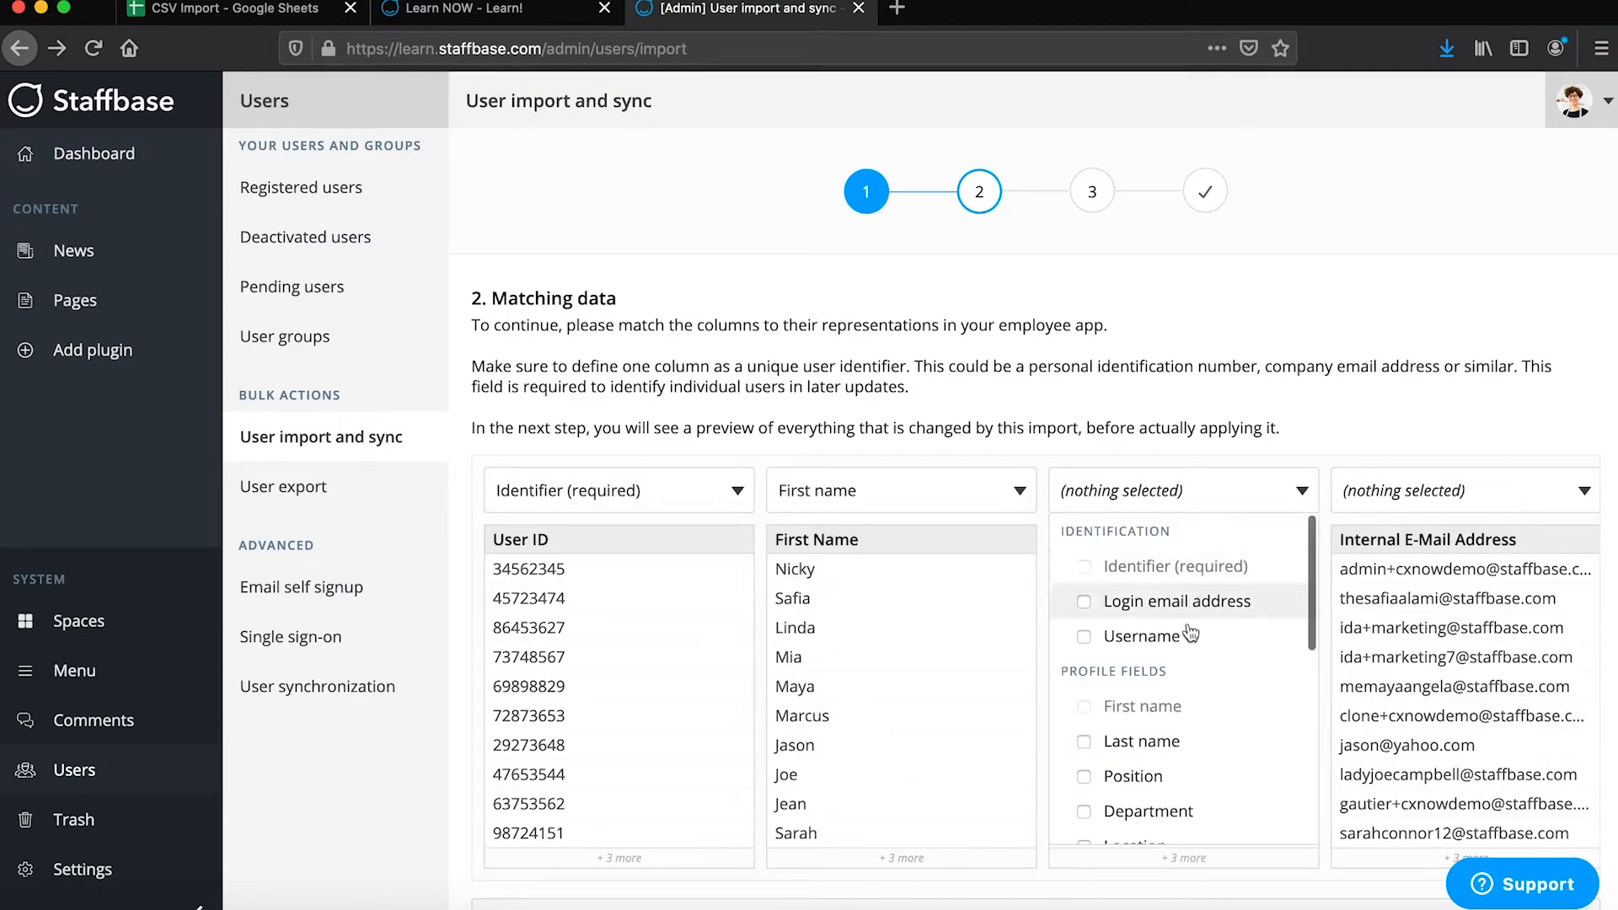
click(1201, 747)
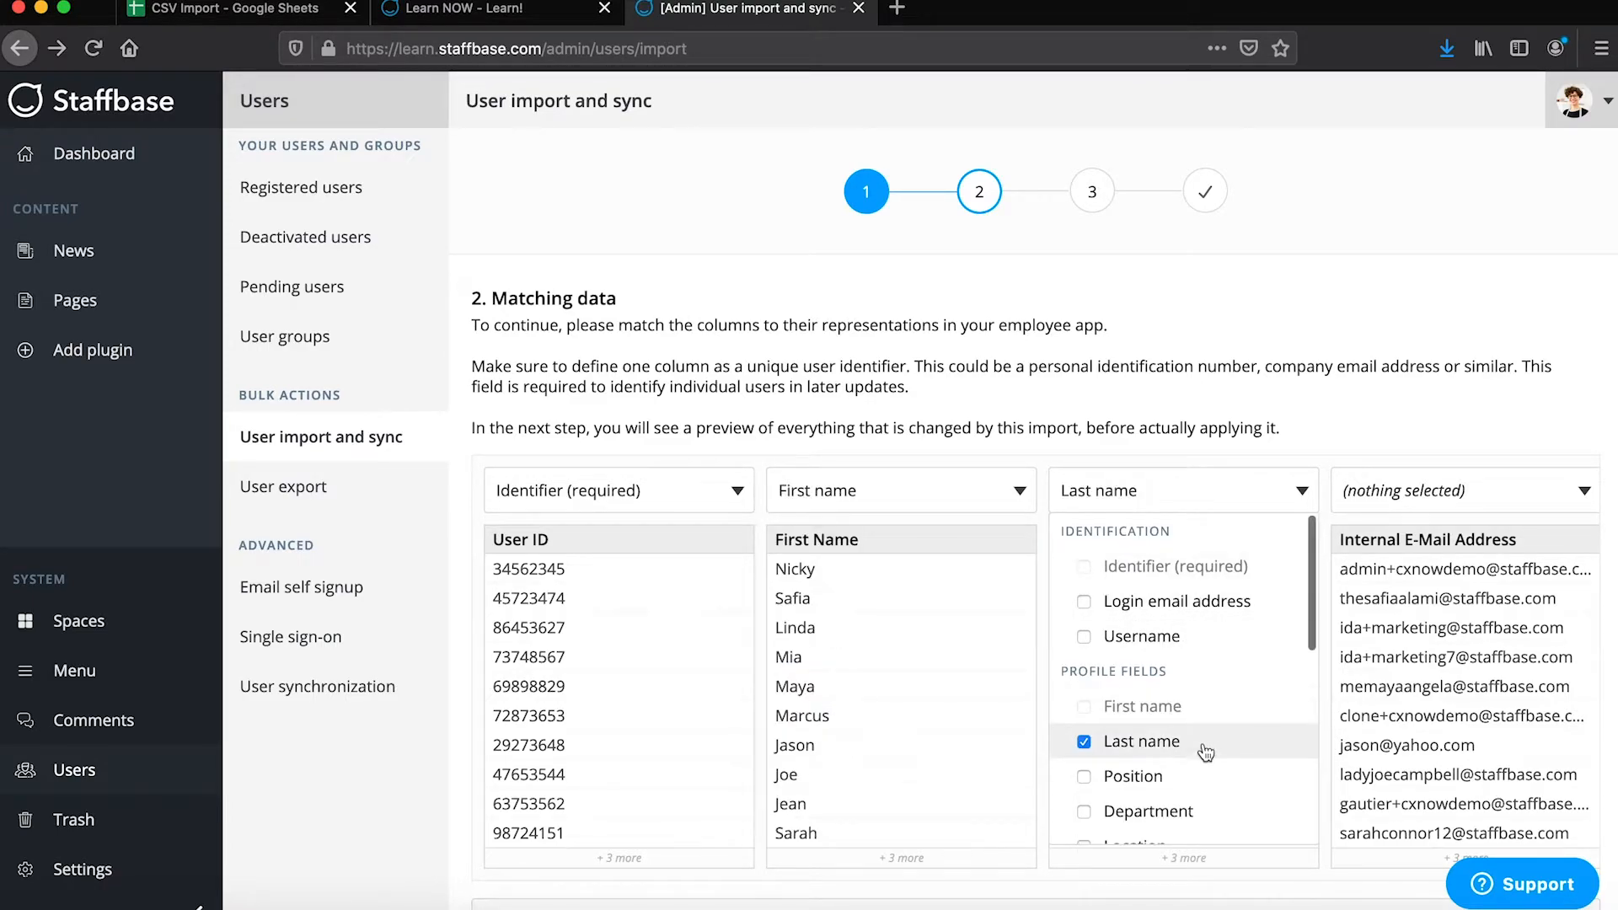
click(1451, 493)
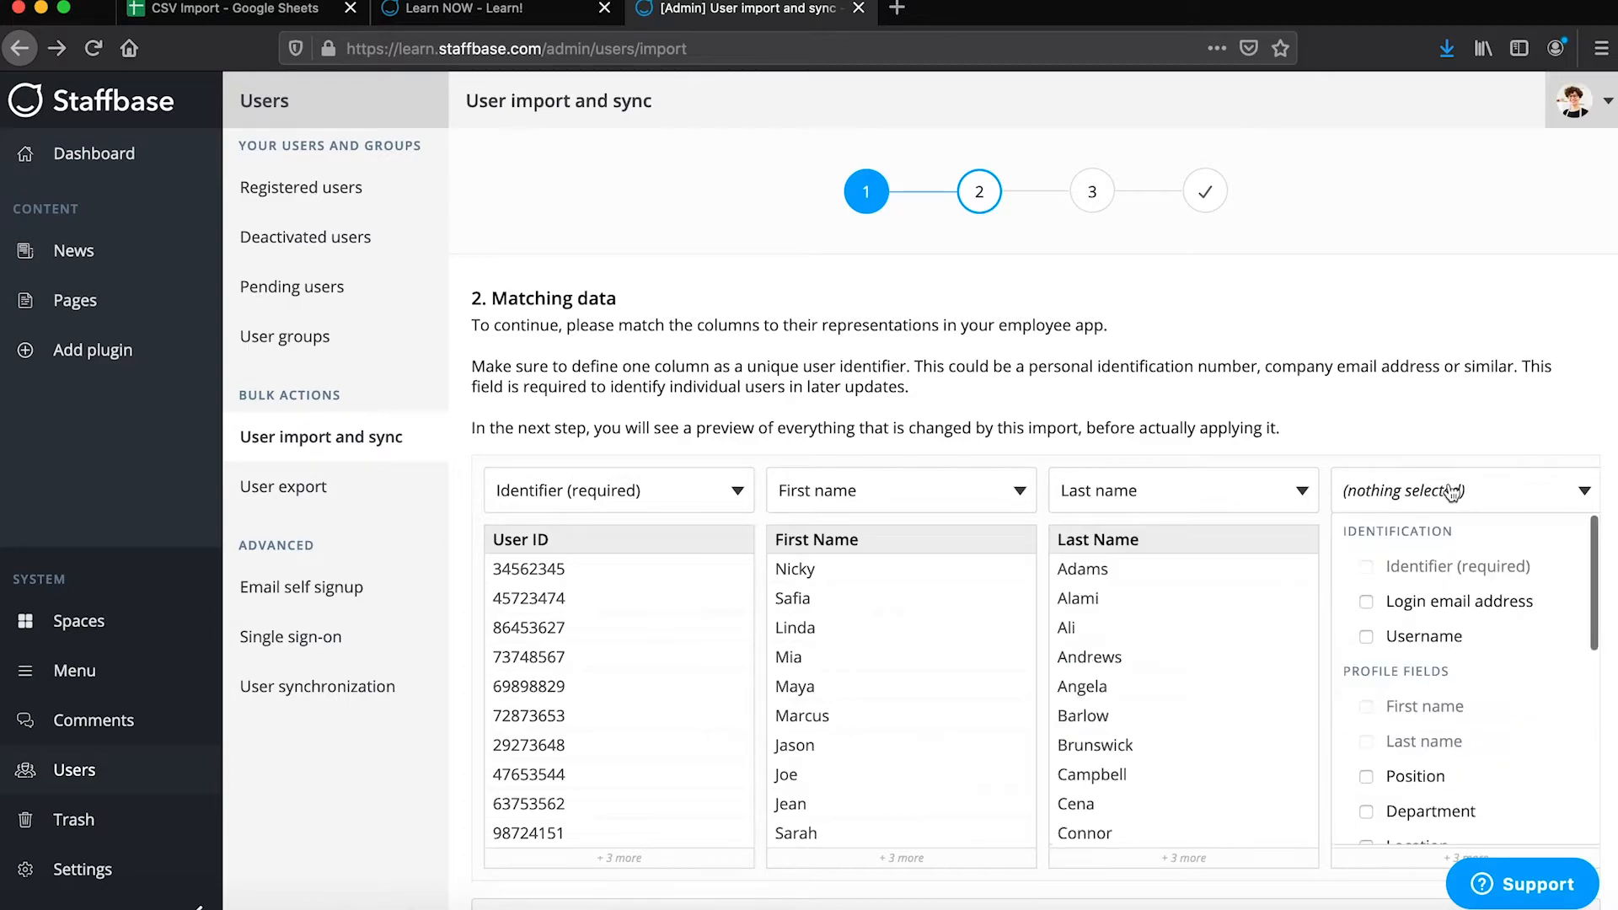
click(1480, 604)
Step: Match the Username column to Username and the Location column to Location, and continue to the preview of import changes
scroll(1482, 604, right, 6)
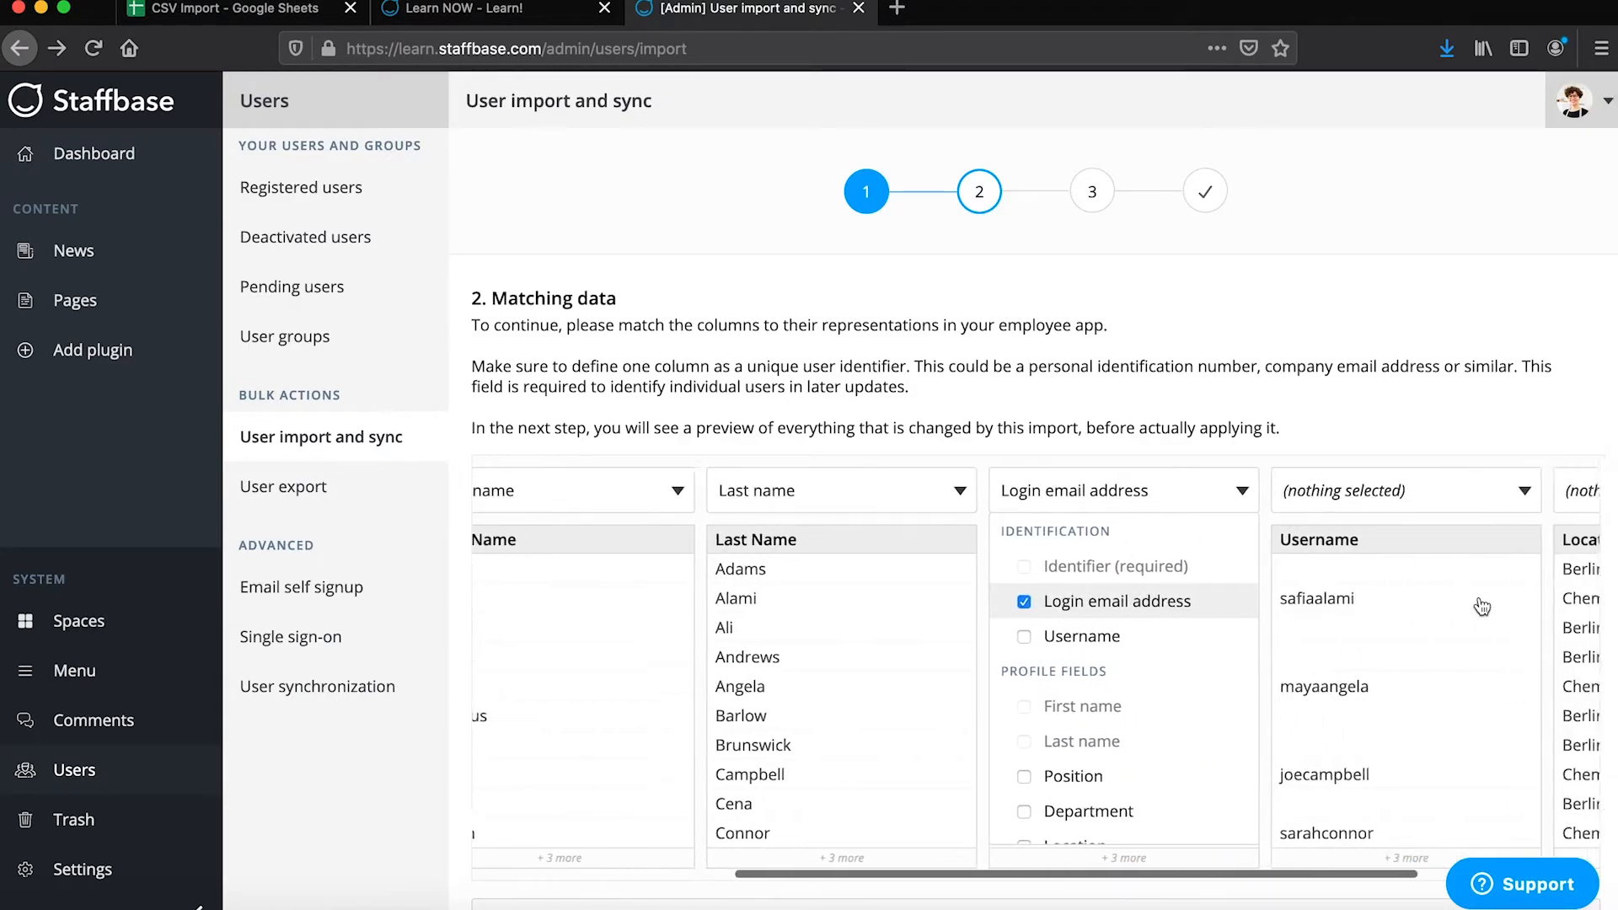
scroll(1482, 604, right, 2)
click(1247, 504)
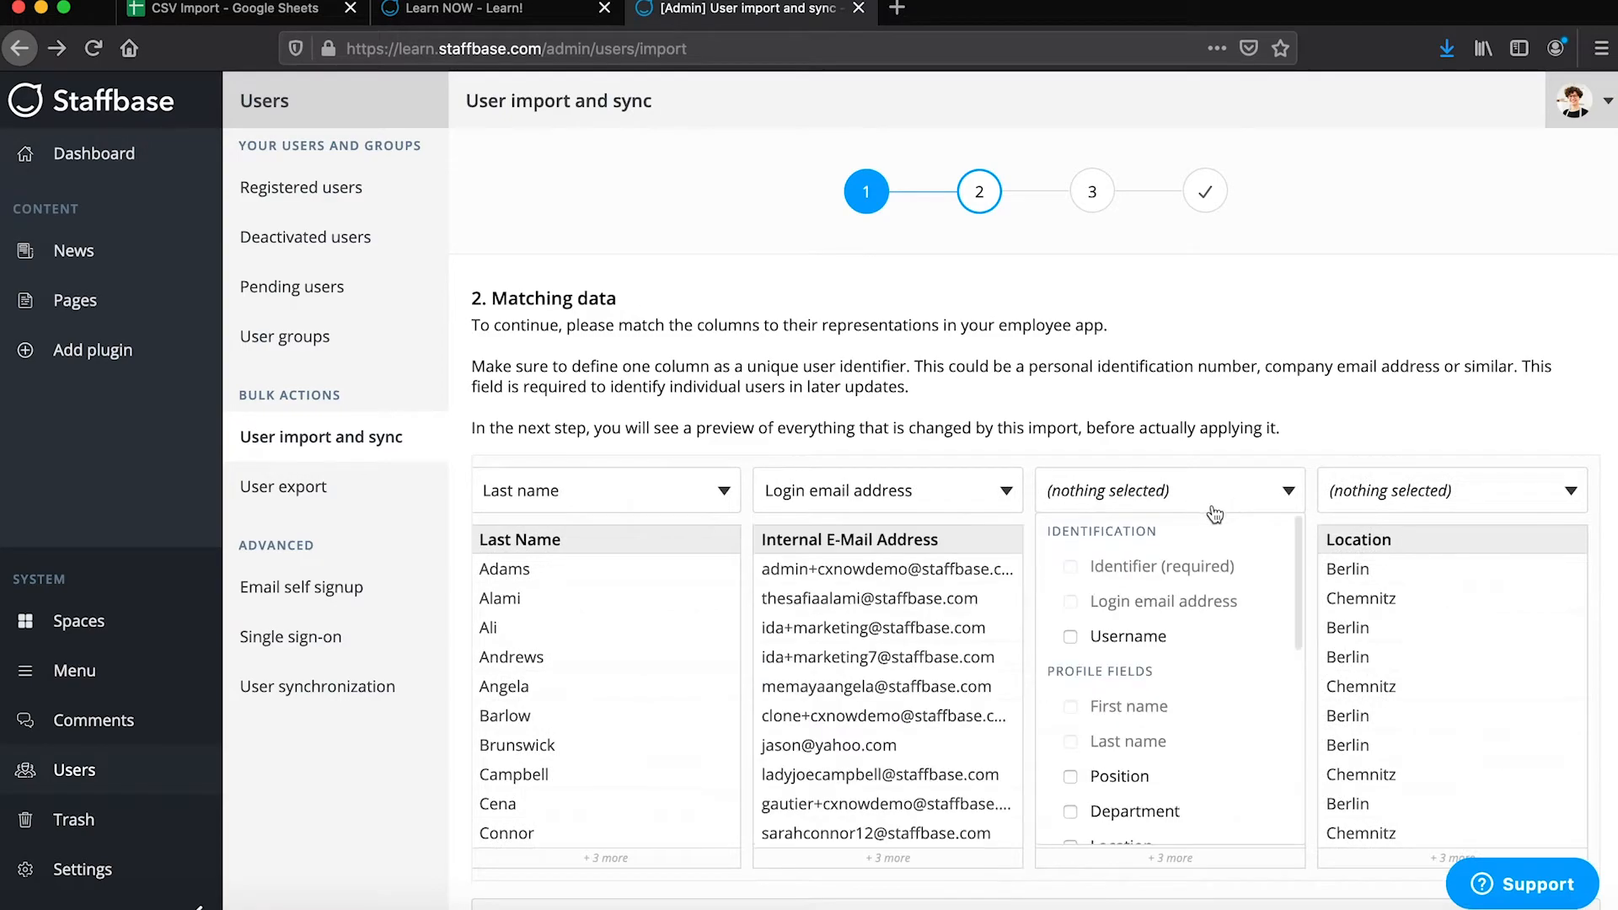
click(1201, 648)
click(1204, 495)
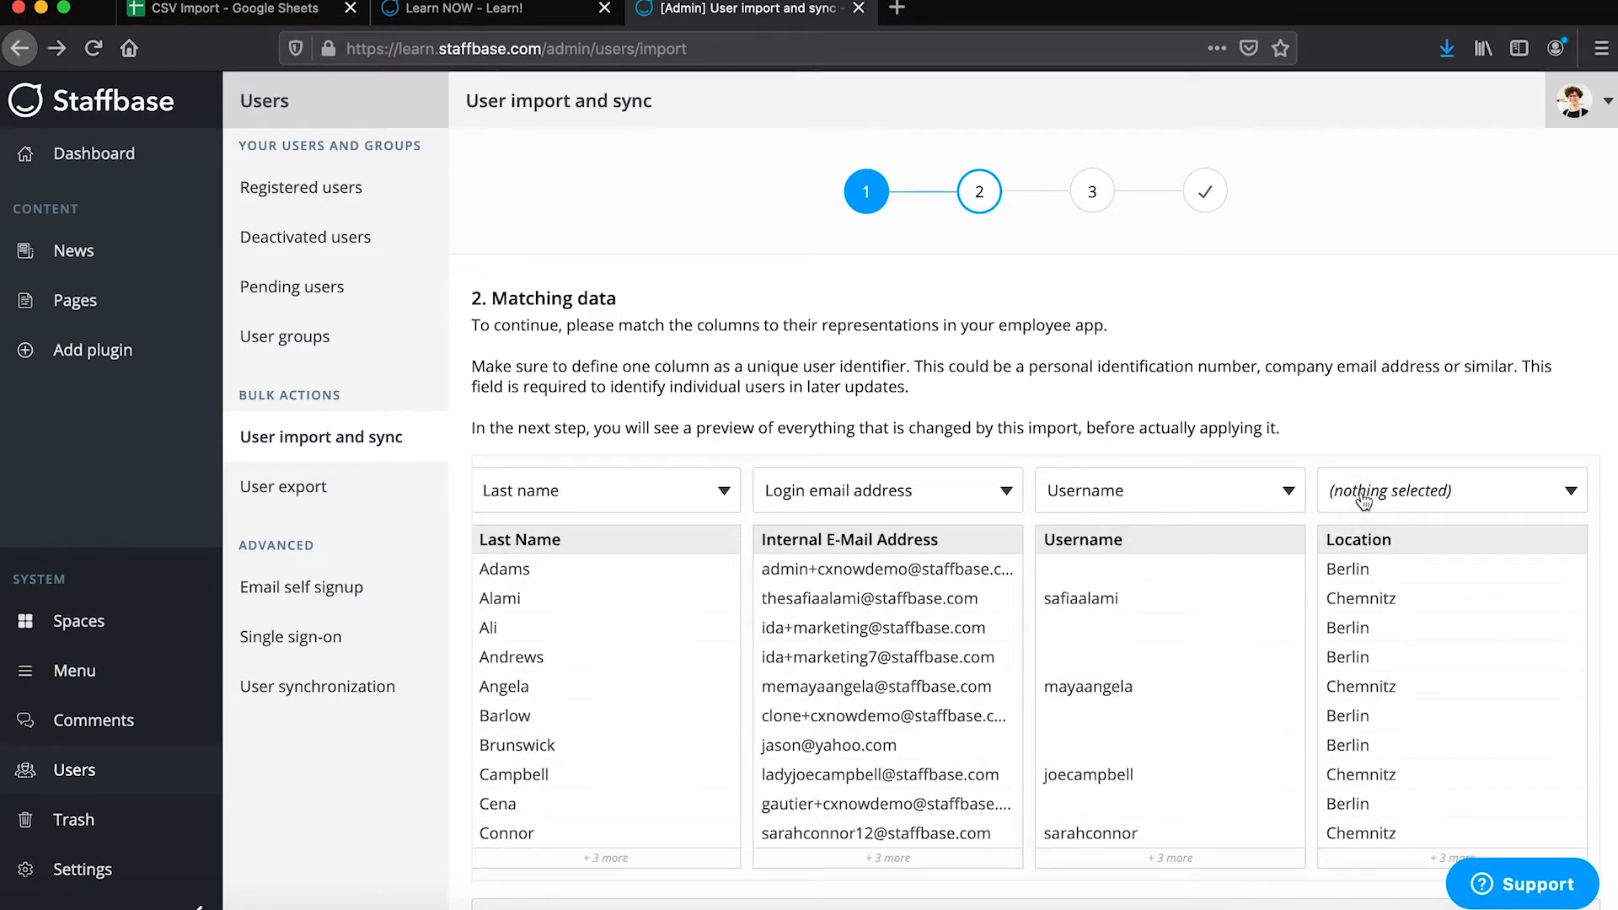
click(1437, 495)
scroll(1424, 640, down, 3)
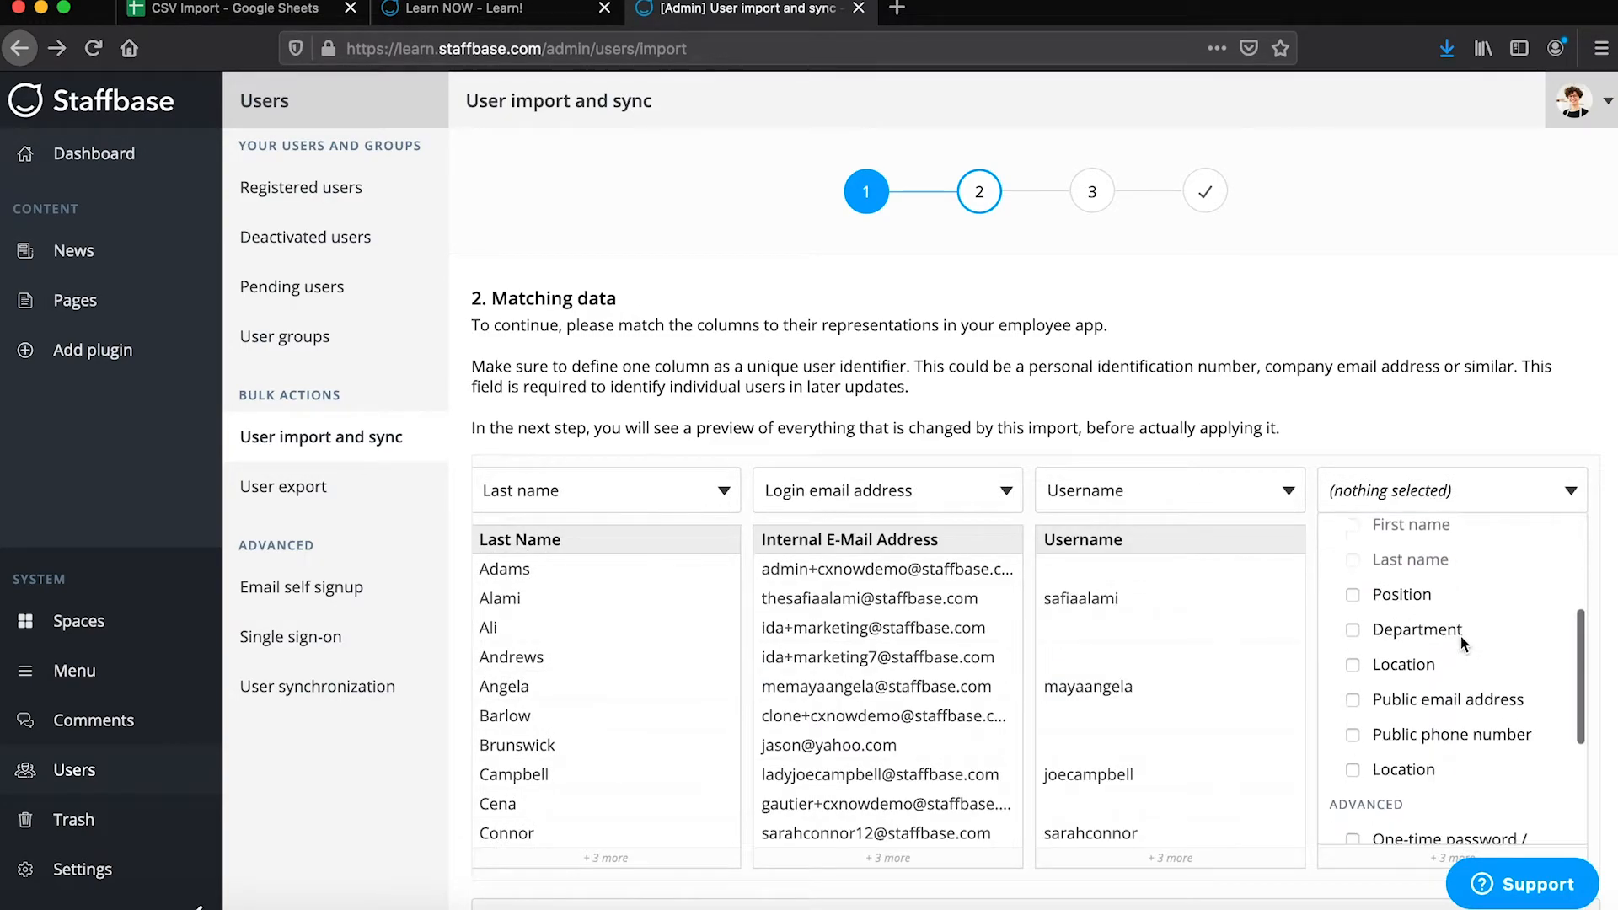
click(1425, 666)
click(1406, 497)
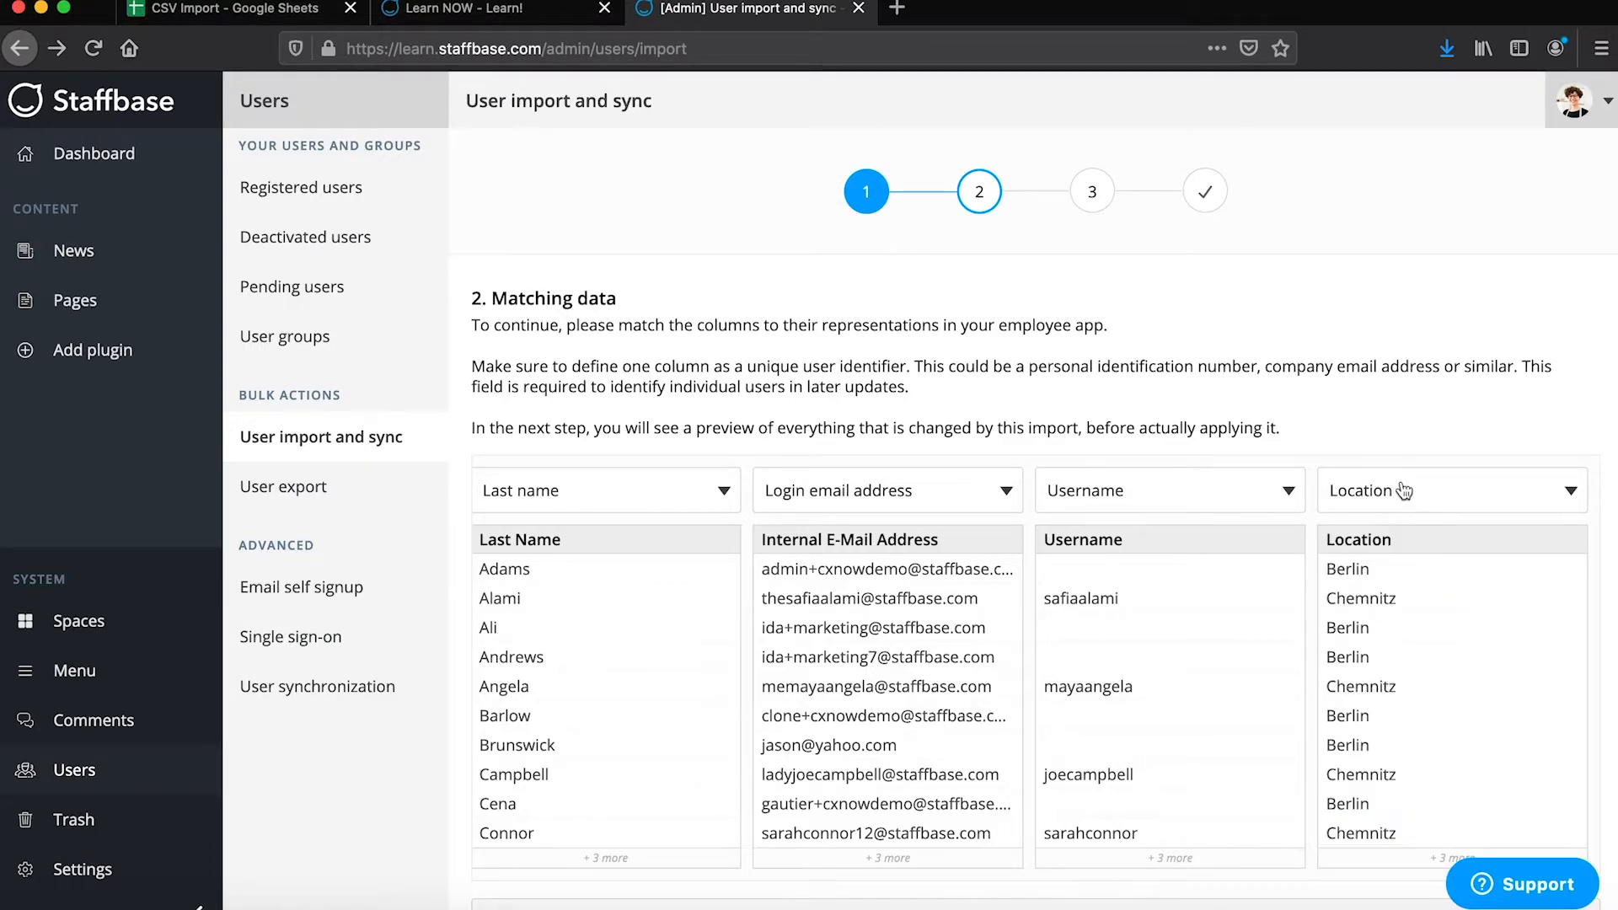
scroll(1078, 489, down, 2)
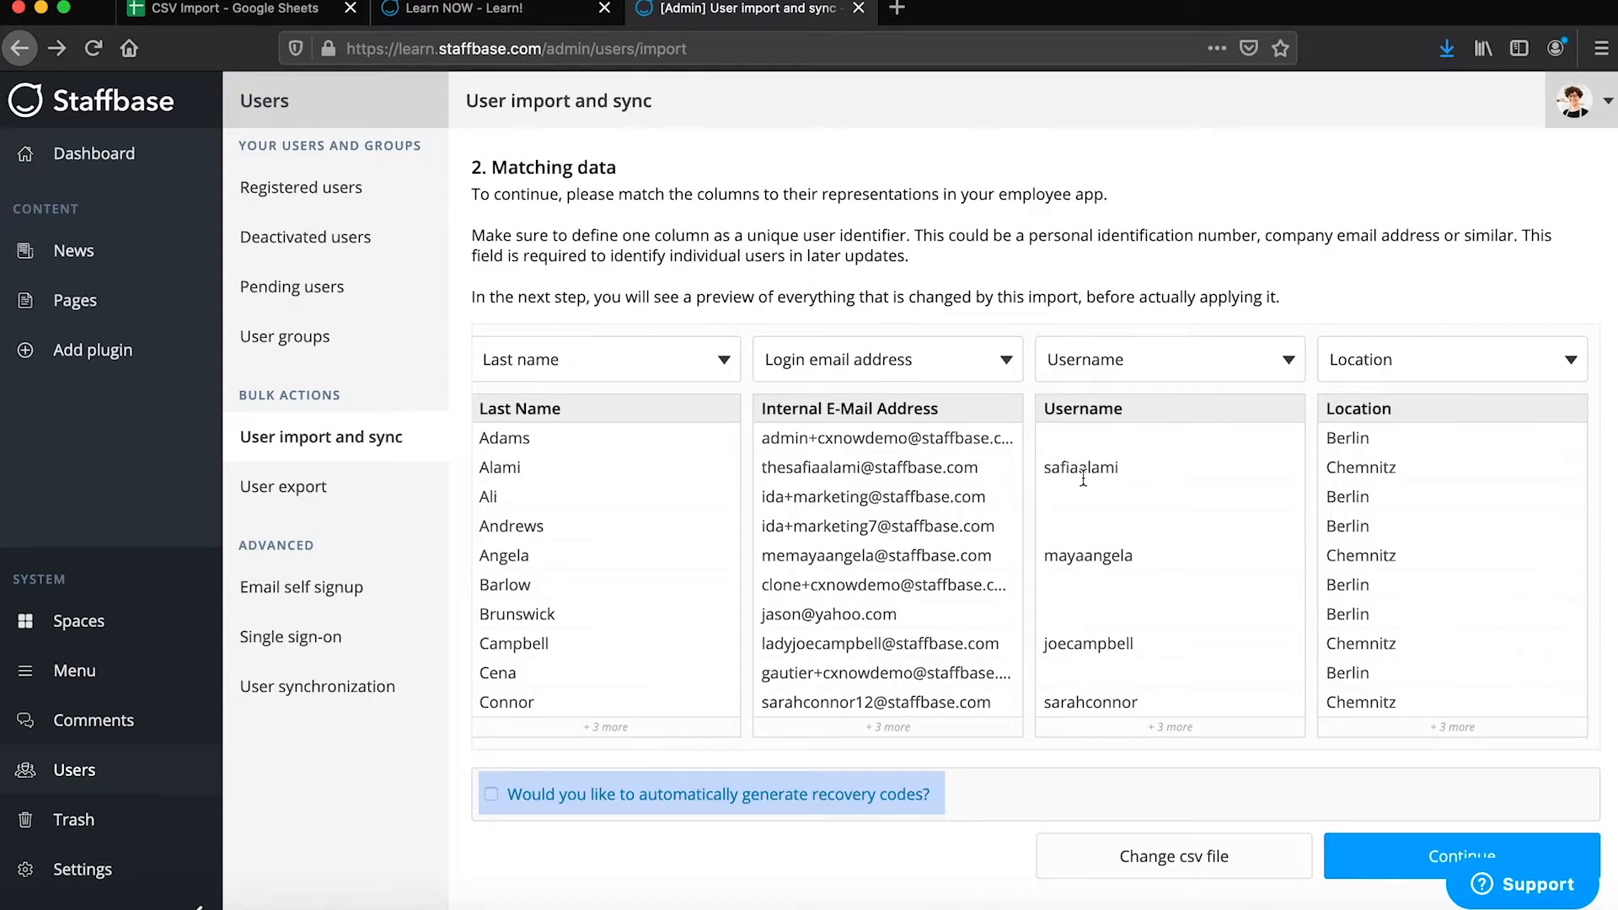
click(1377, 860)
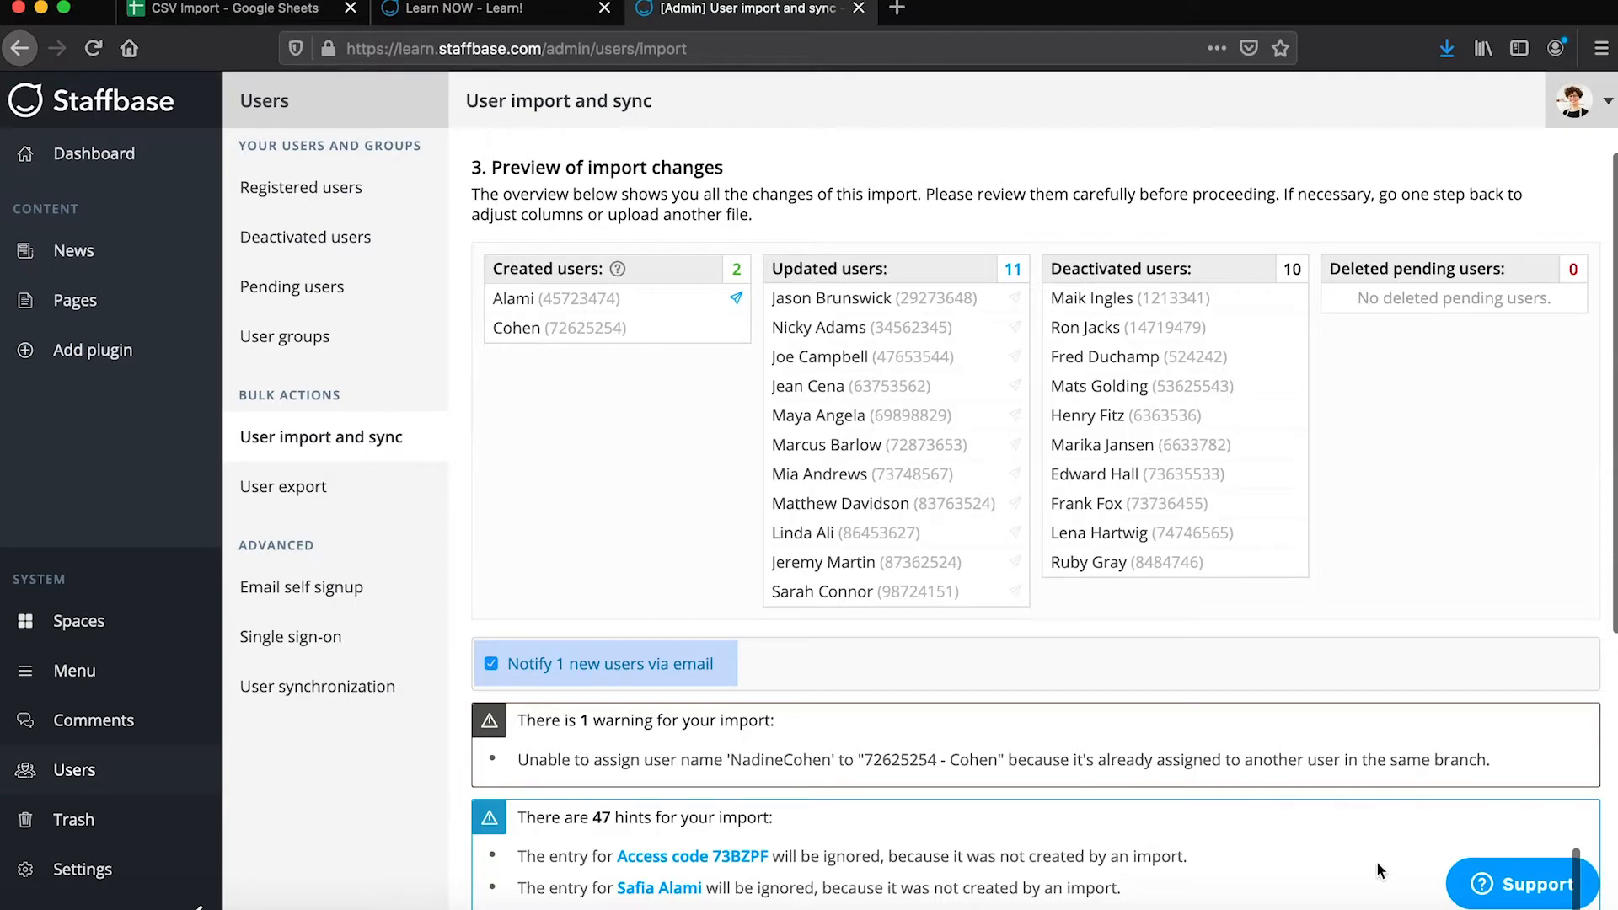
Step: Perform and confirm the previewed import with new users notified via email, and go to the pending users
scroll(1448, 706, down, 5)
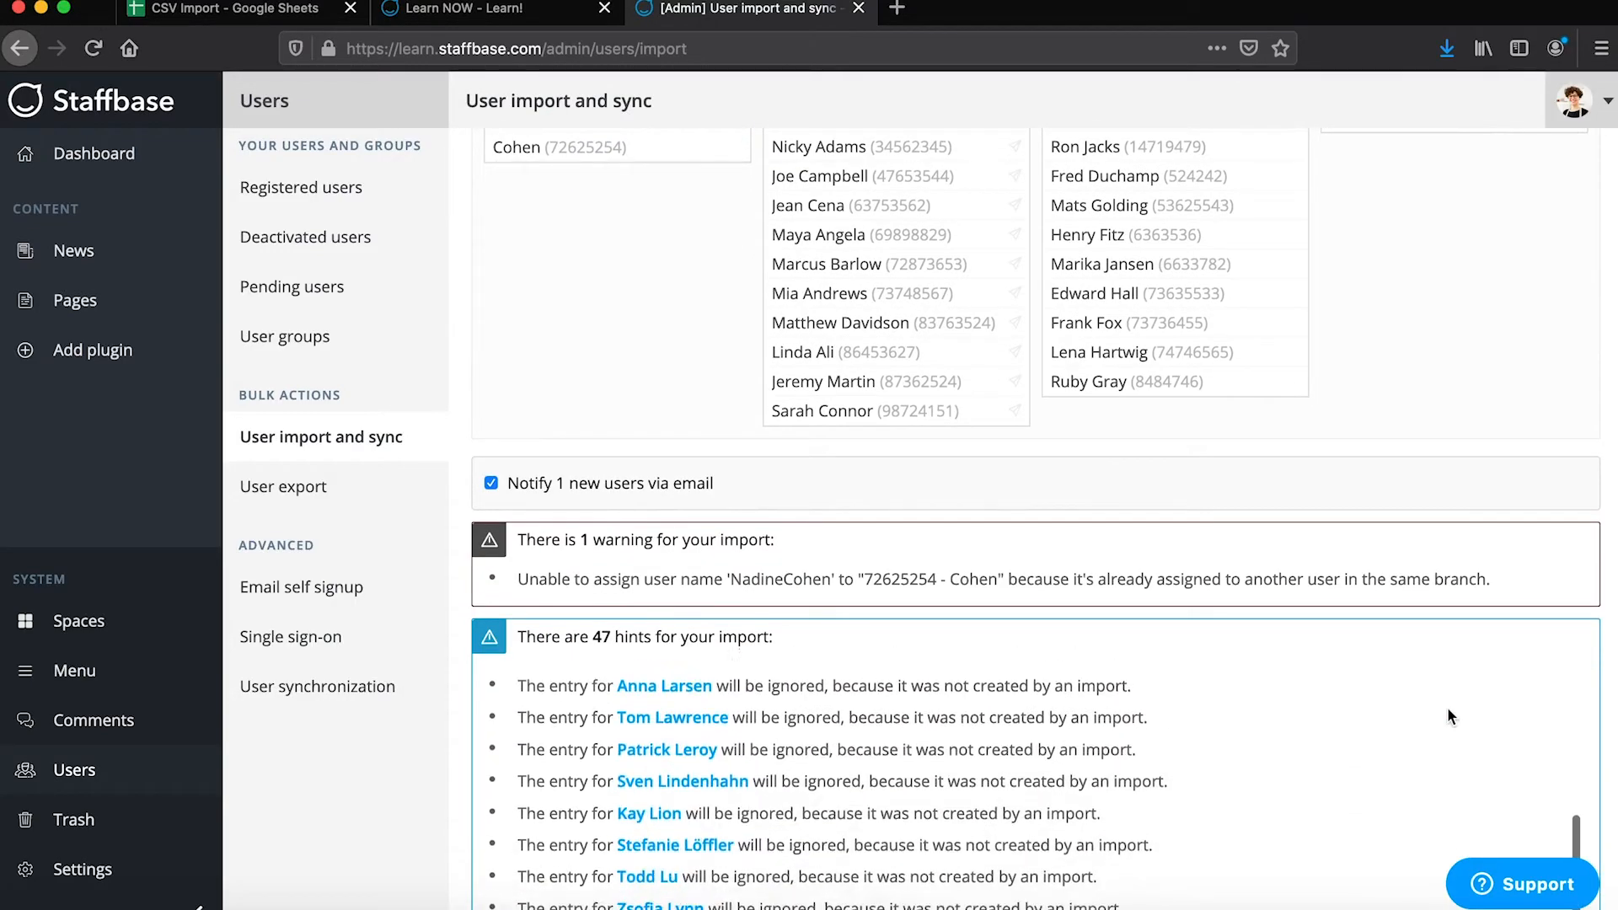
scroll(1448, 709, down, 10)
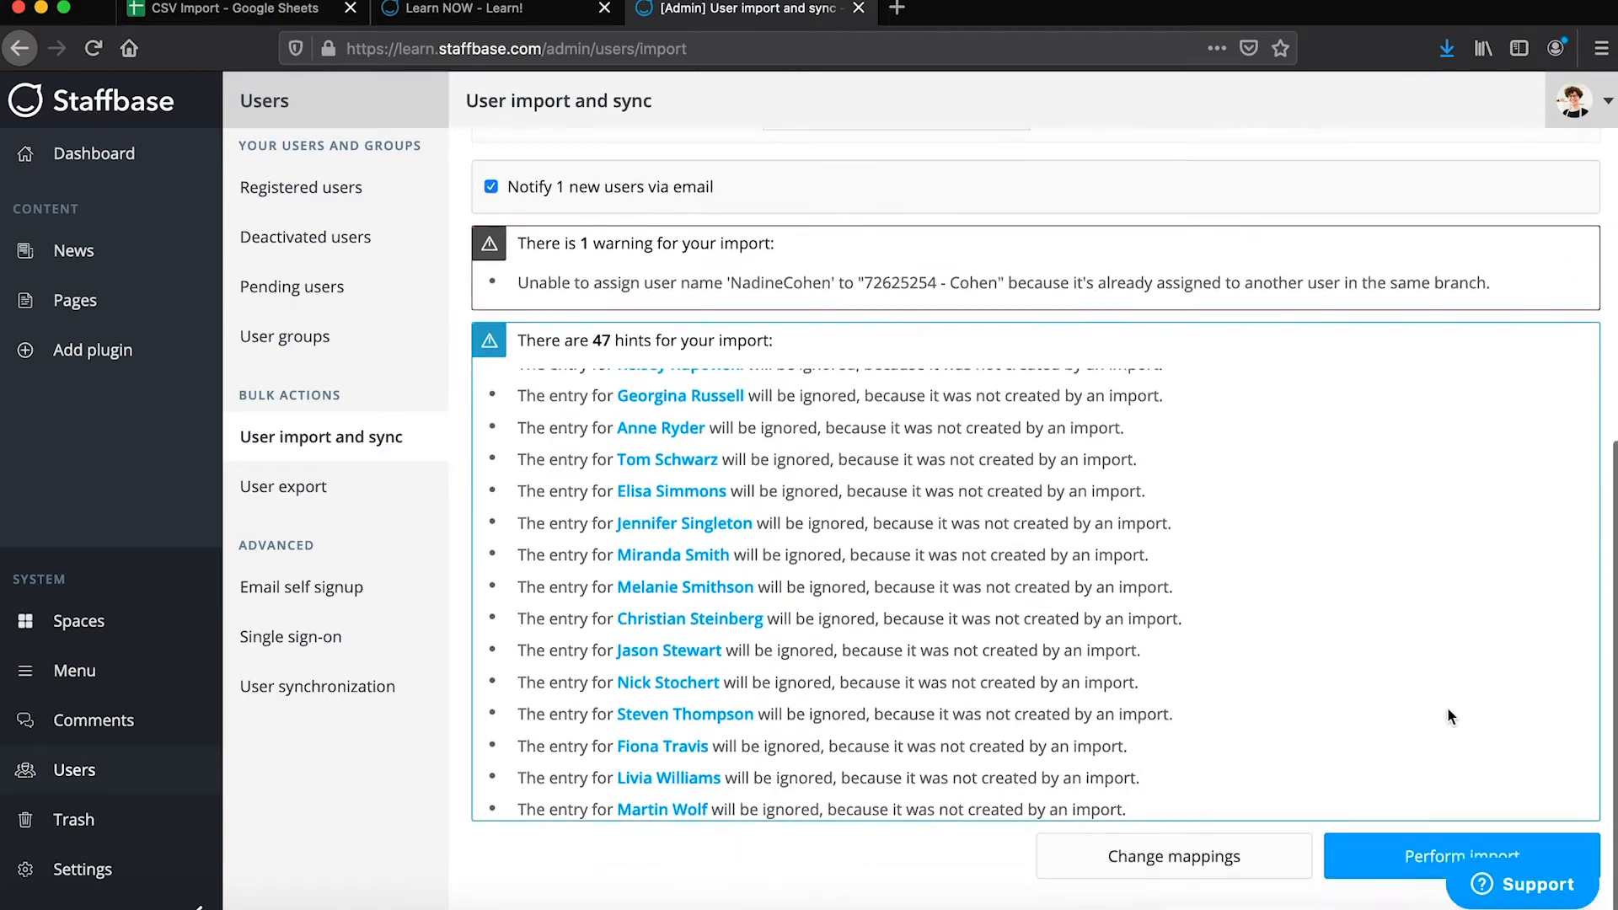
click(1419, 861)
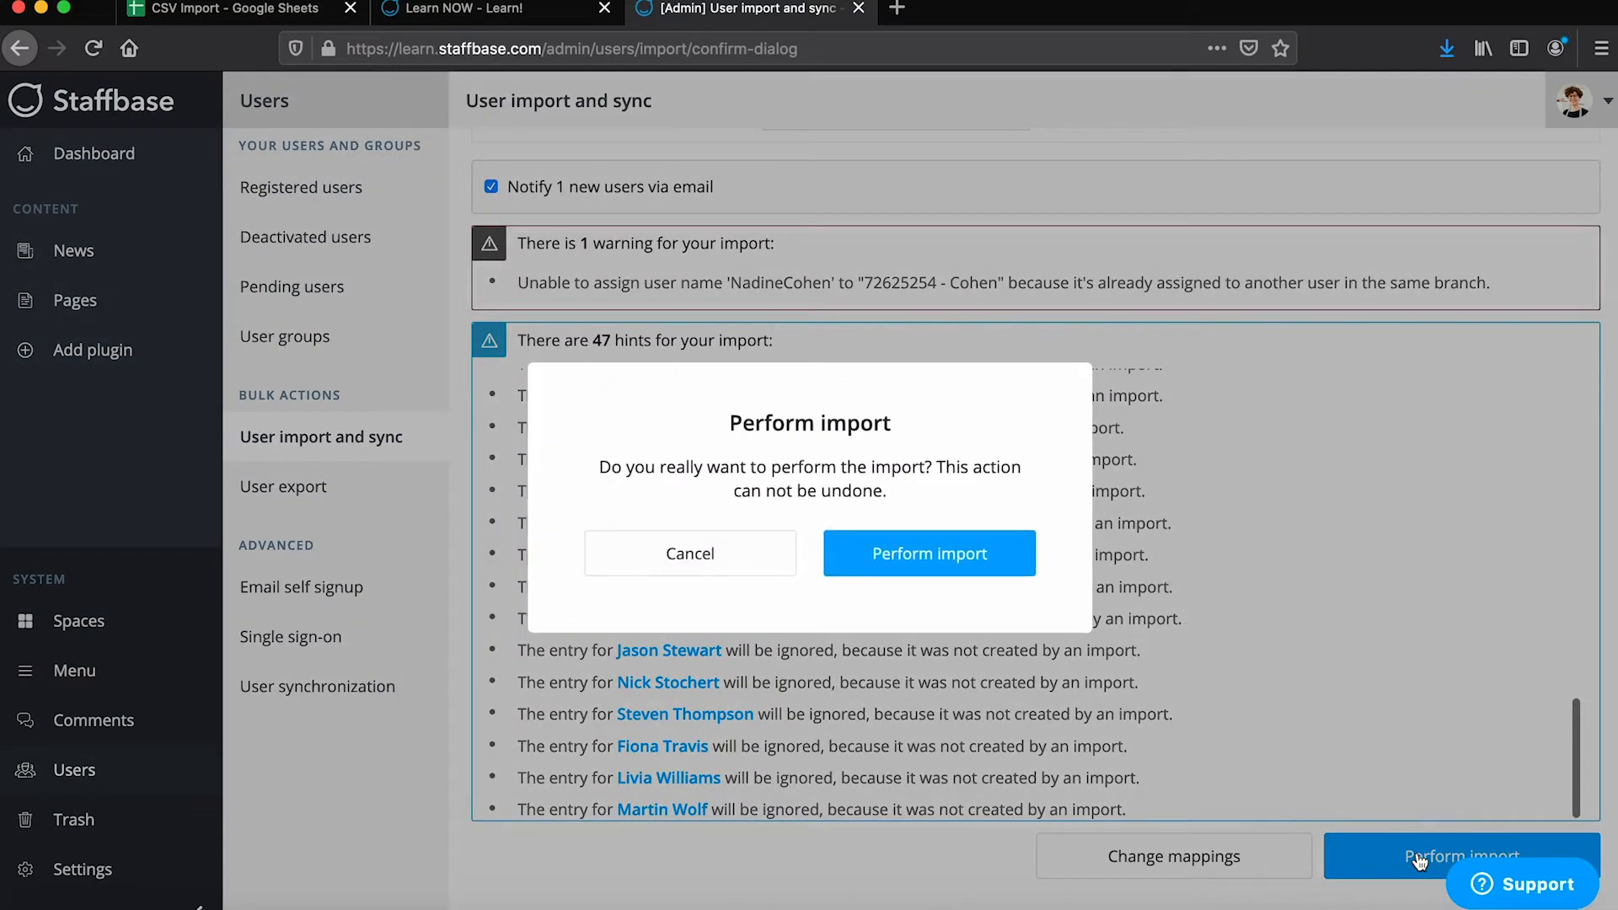
click(957, 560)
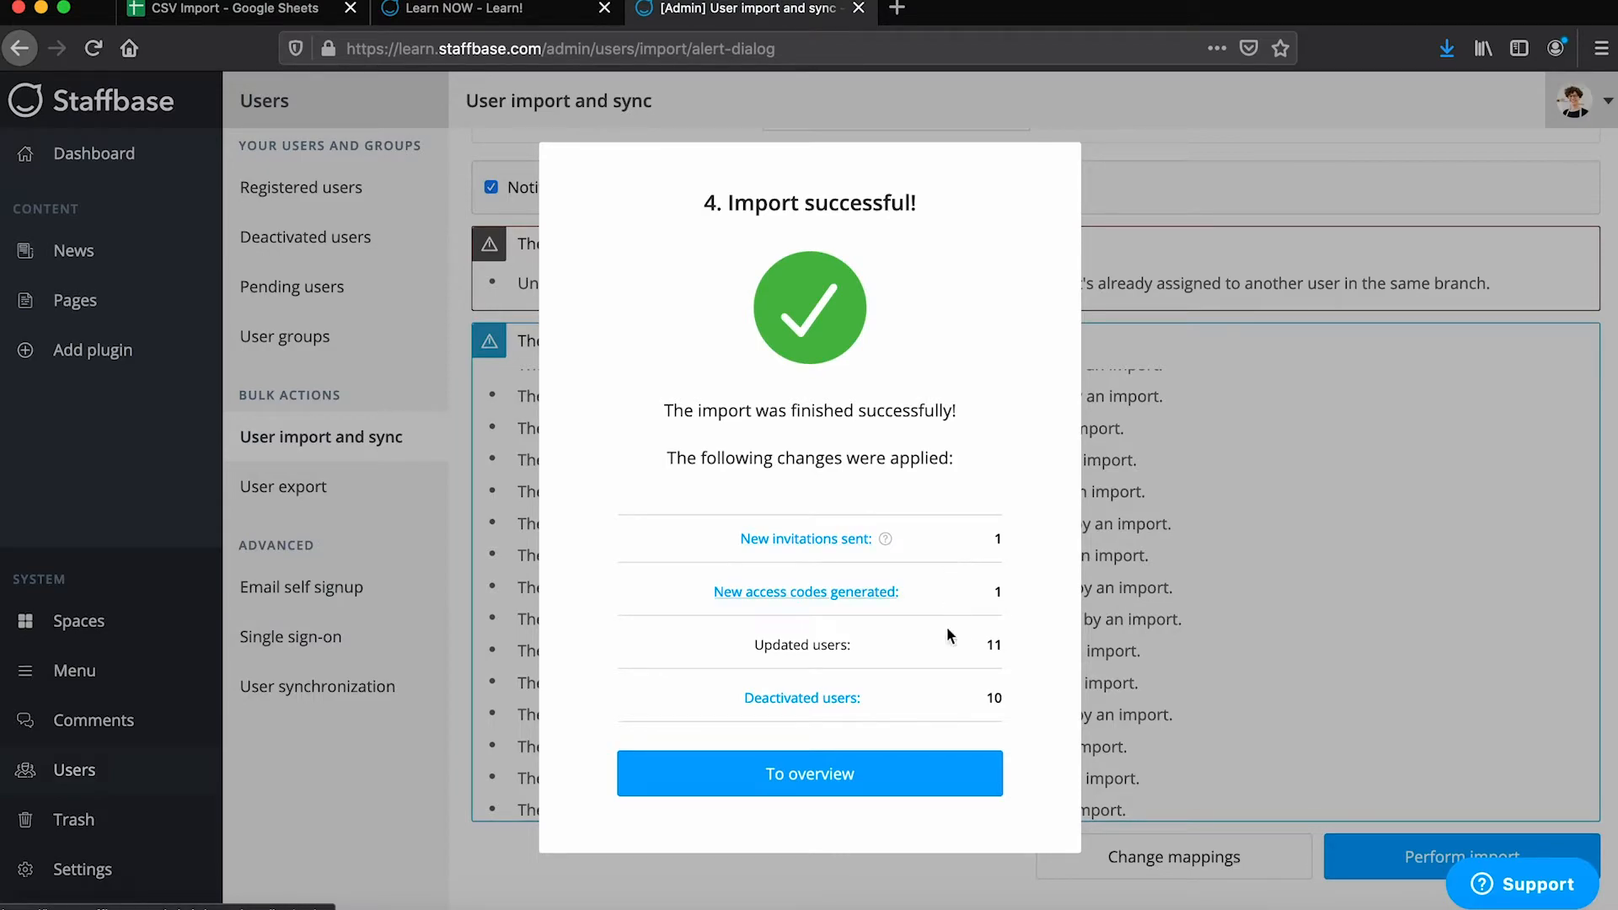
click(935, 777)
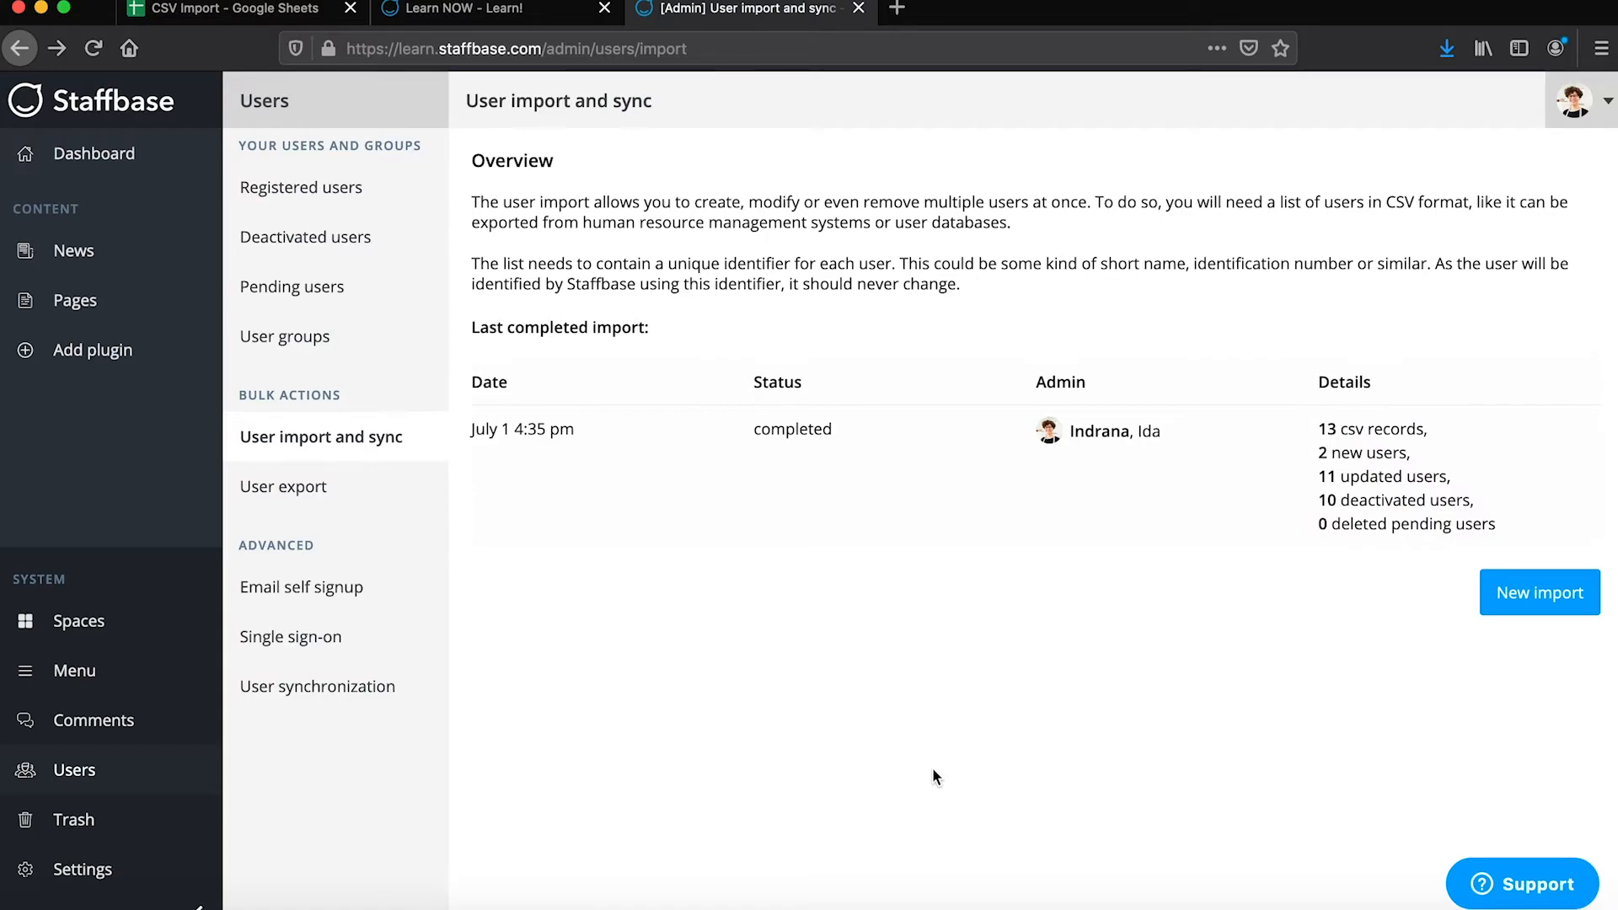
click(408, 289)
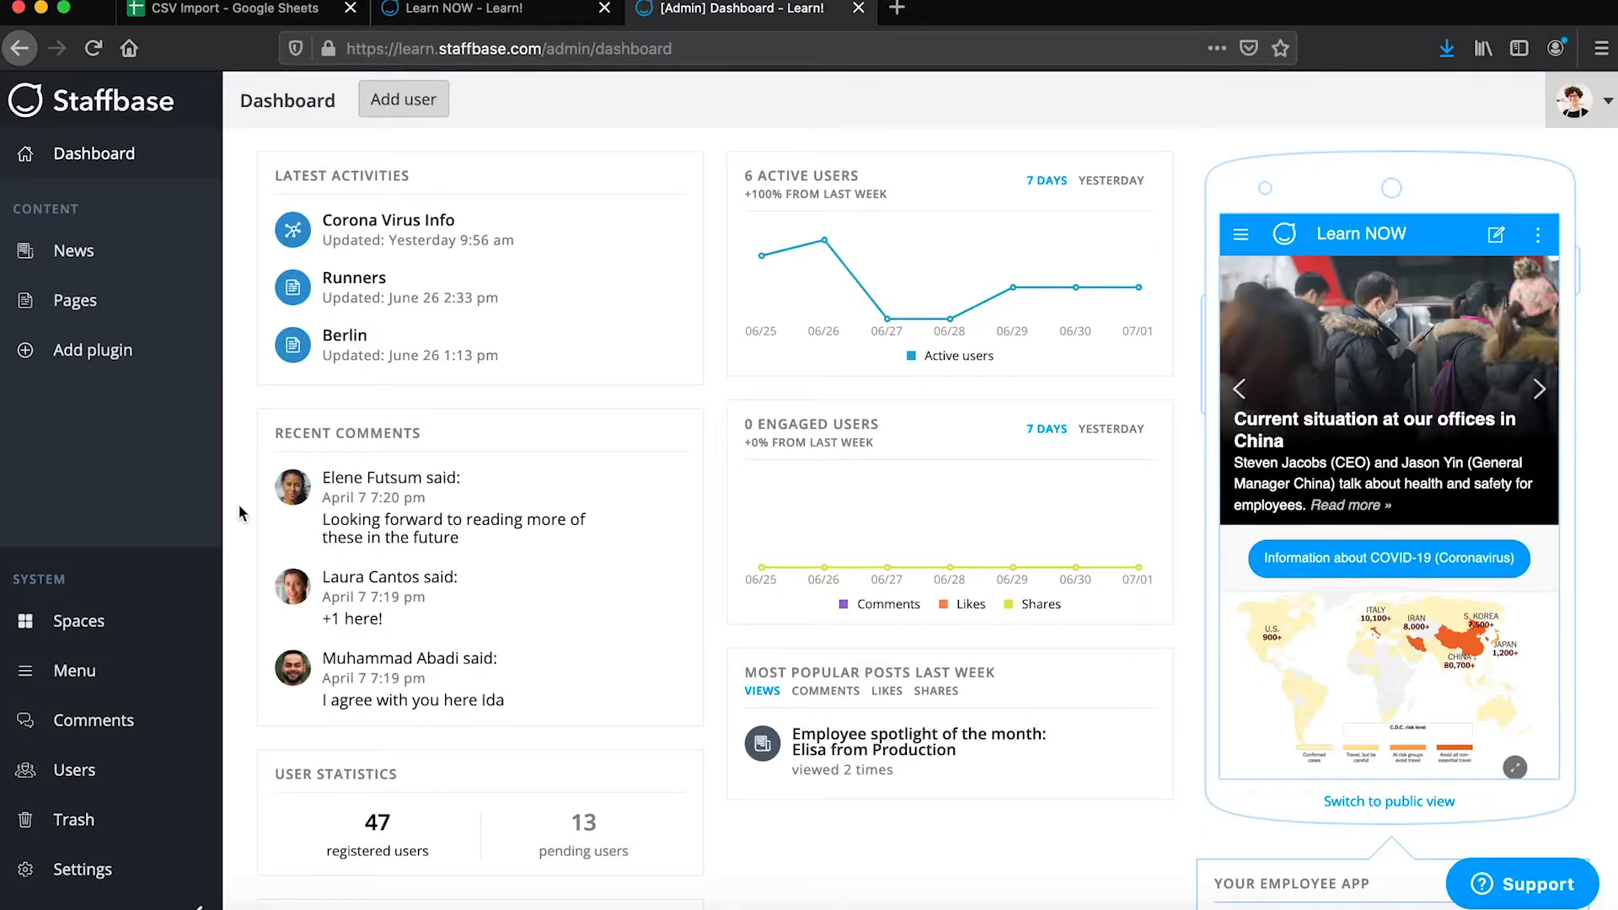
Step: Create an internal user group named "Berlin" with its membership automated based on tags
click(178, 769)
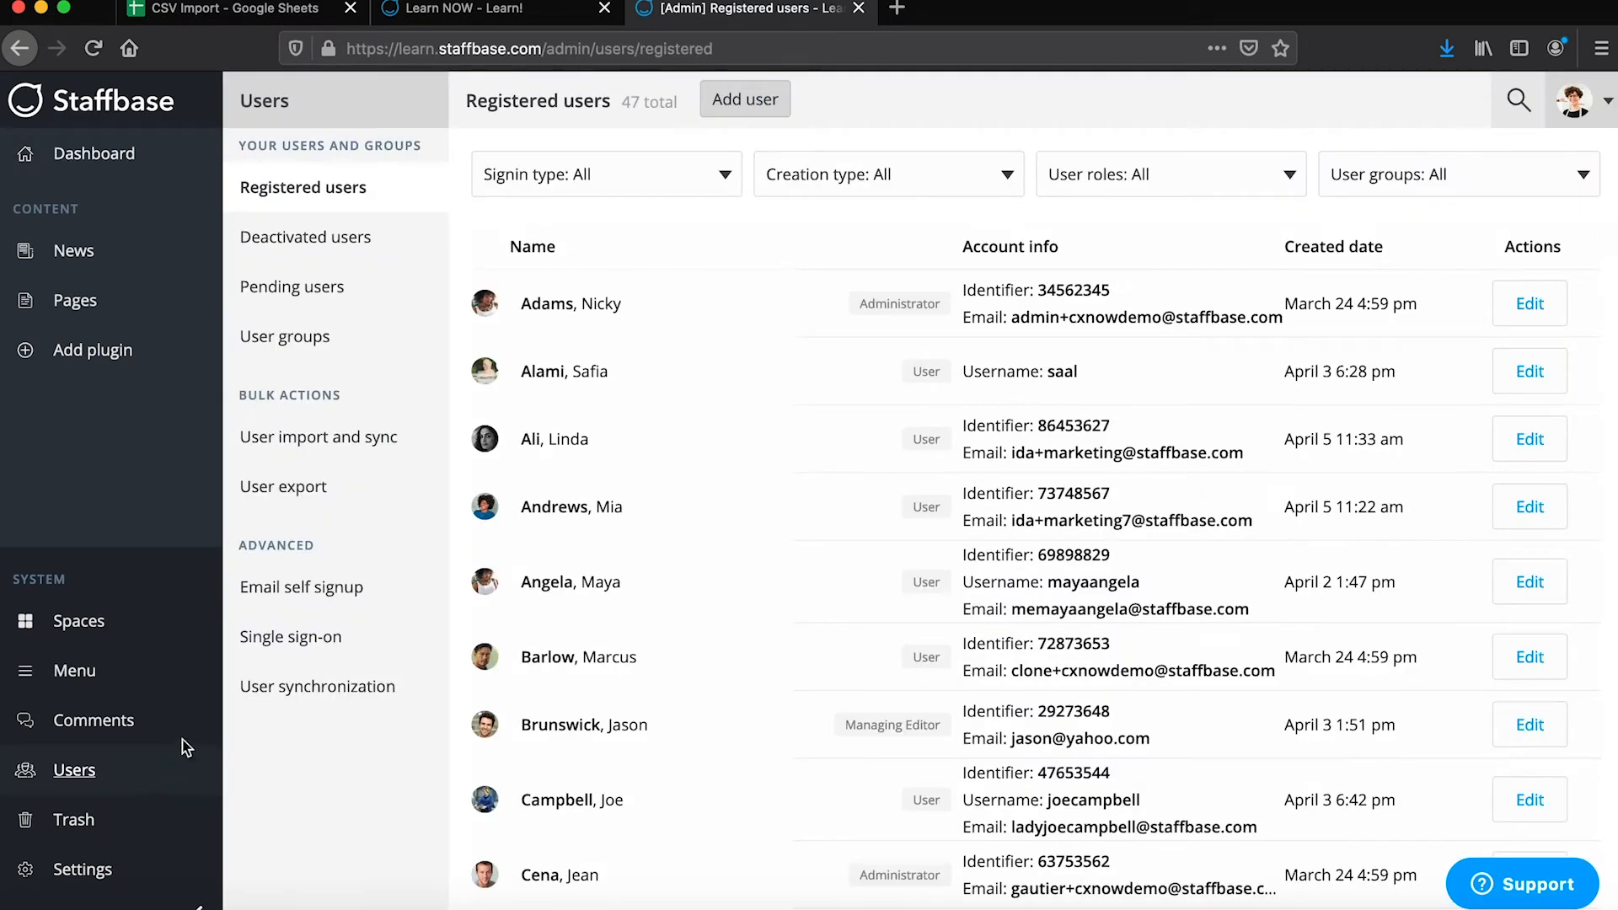
click(382, 343)
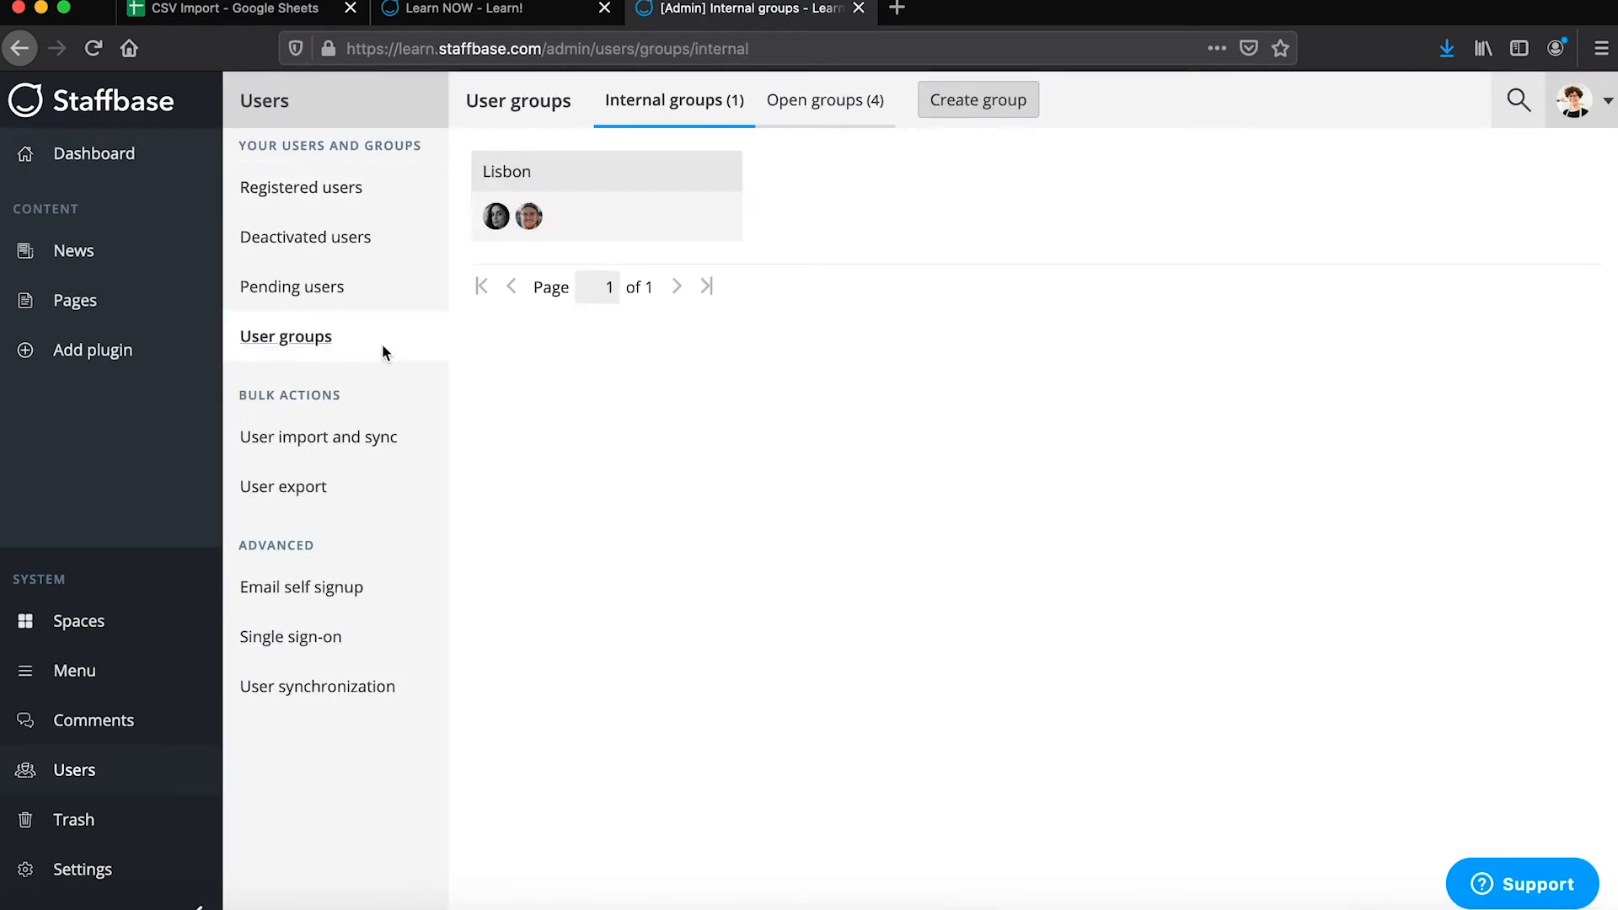
click(948, 109)
text(Berlin)
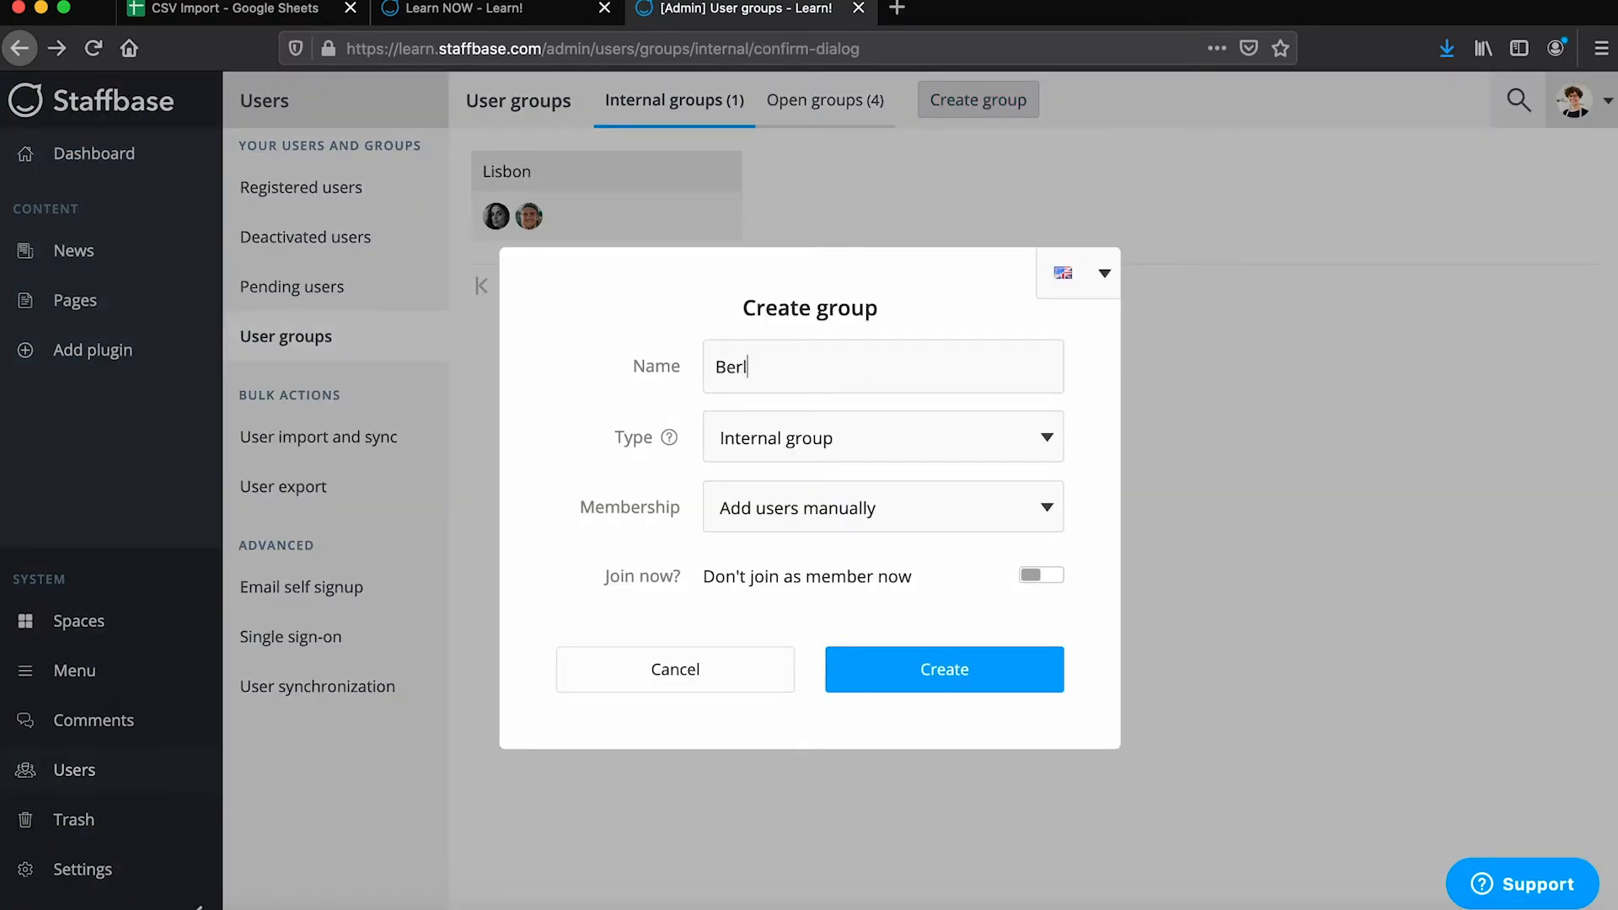
click(853, 432)
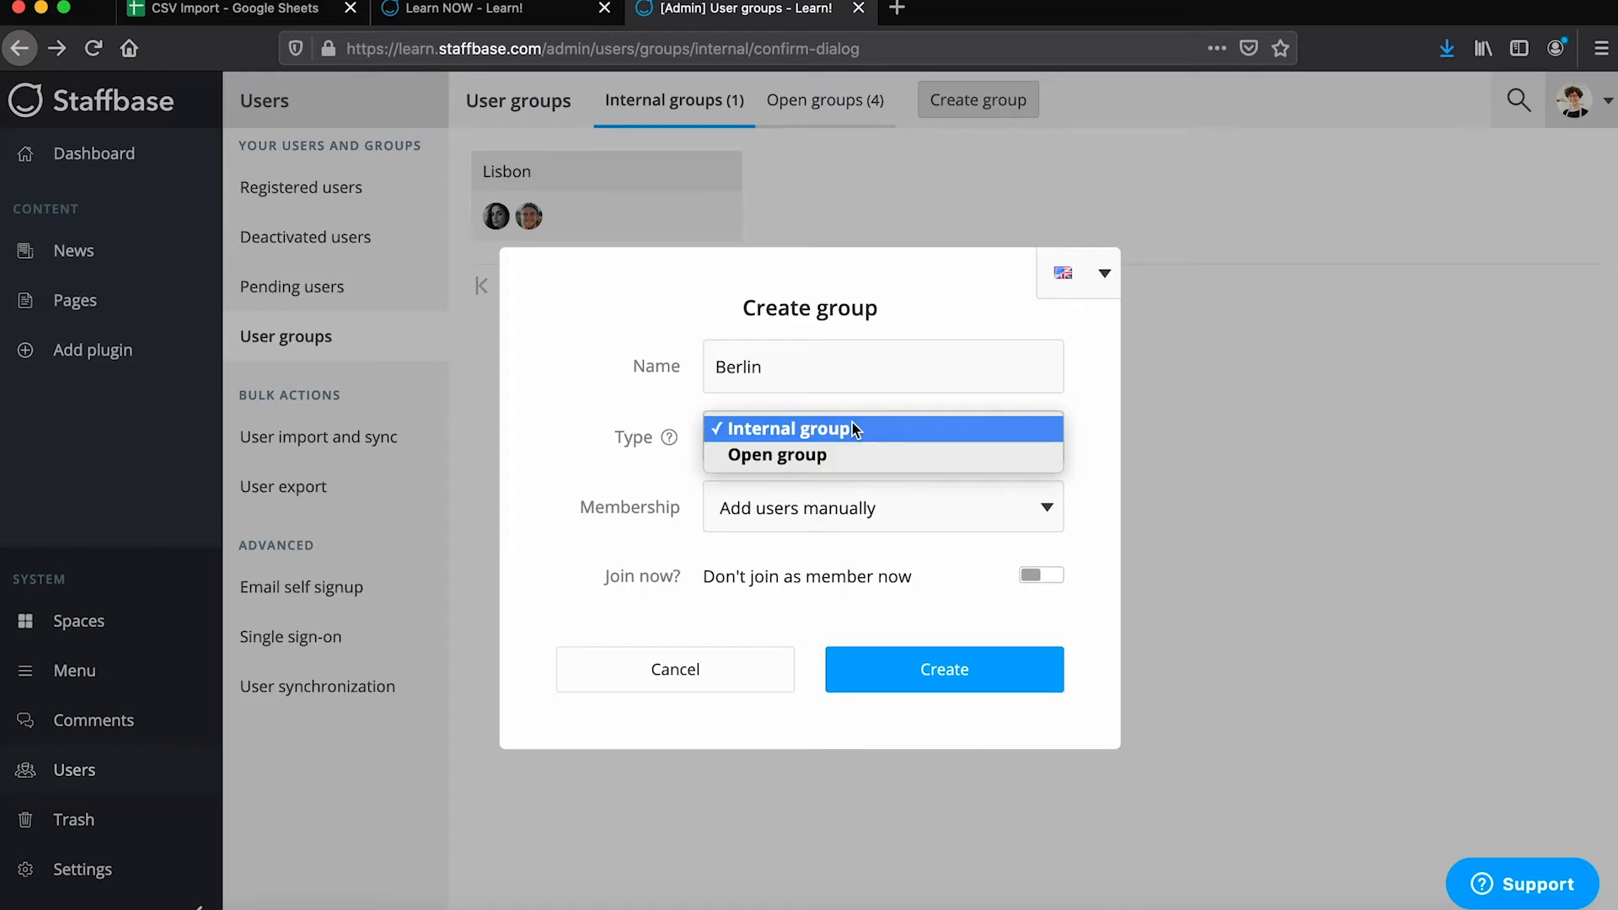
click(852, 424)
click(847, 505)
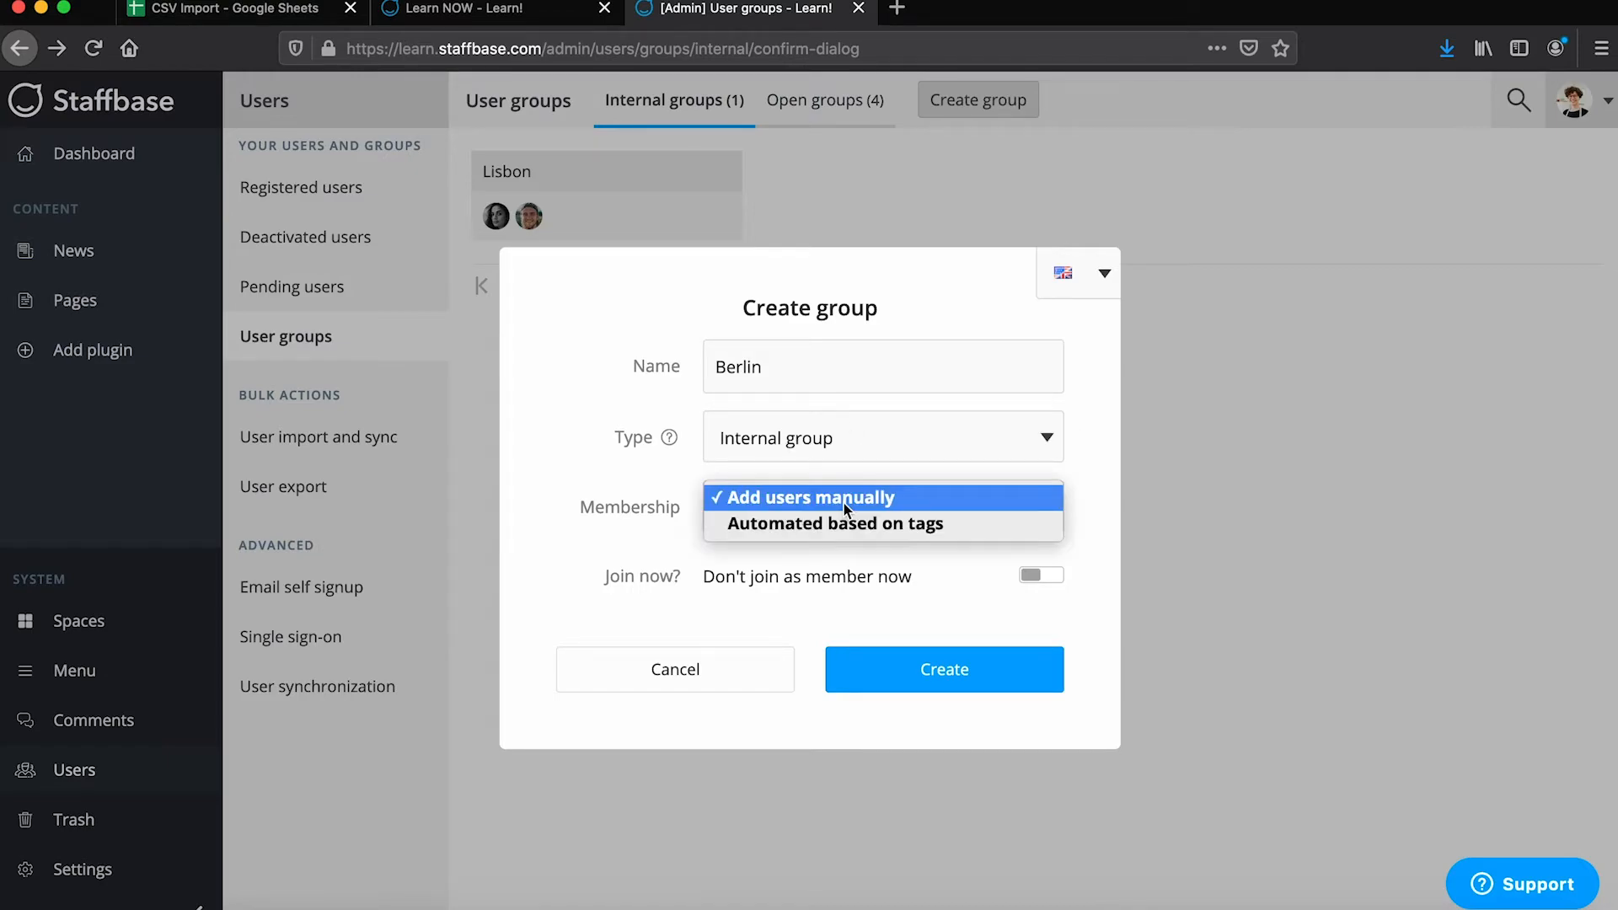
click(840, 522)
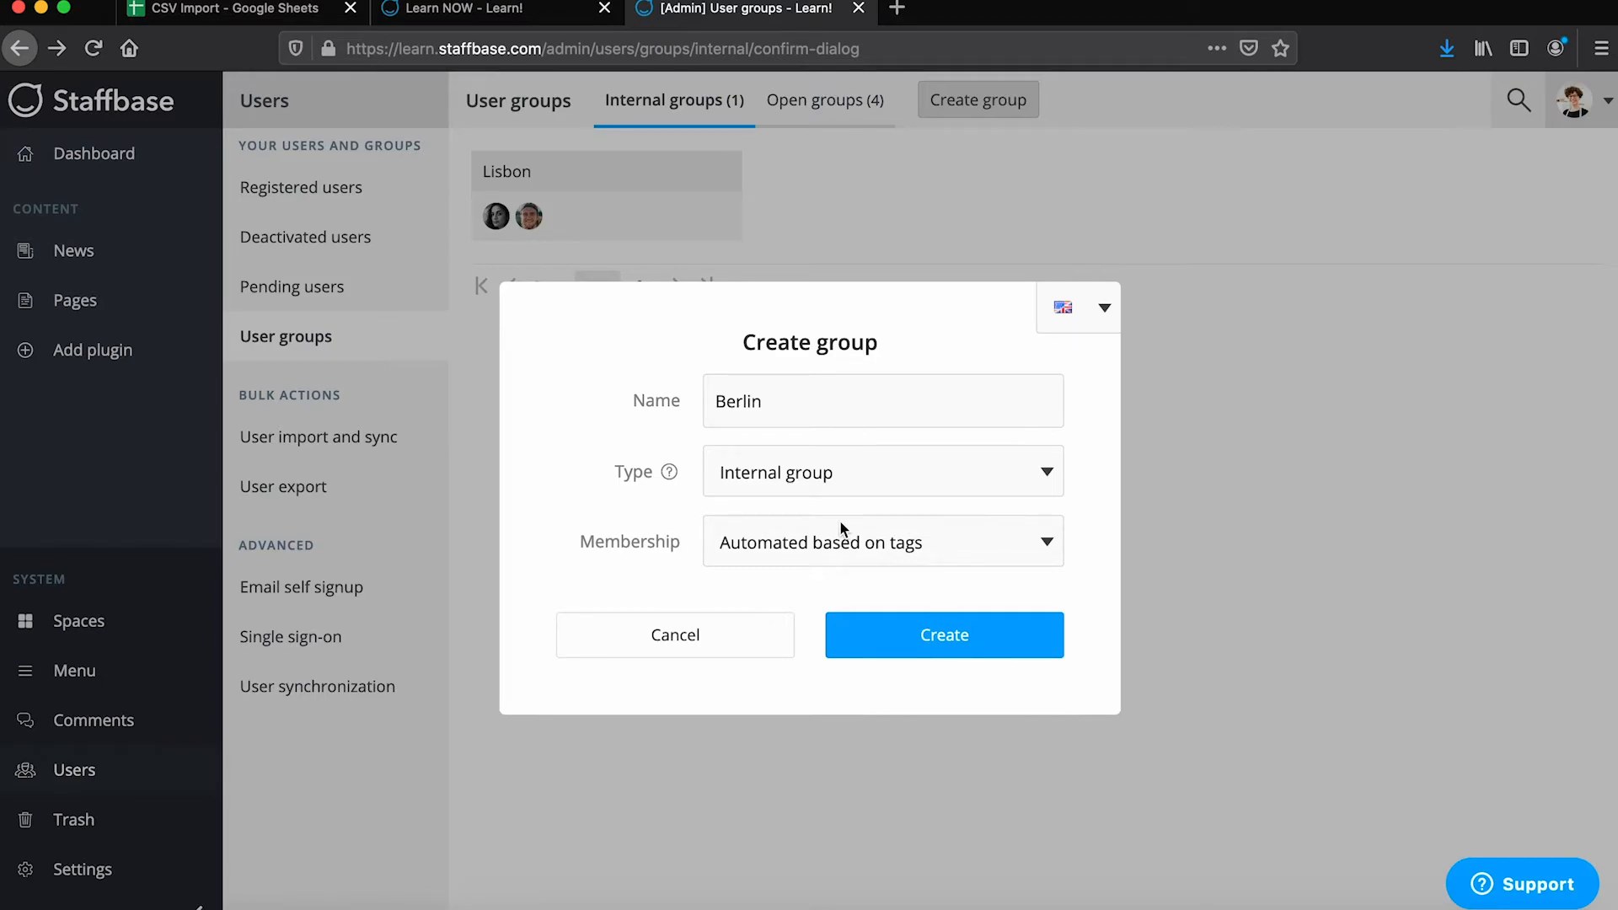
click(884, 634)
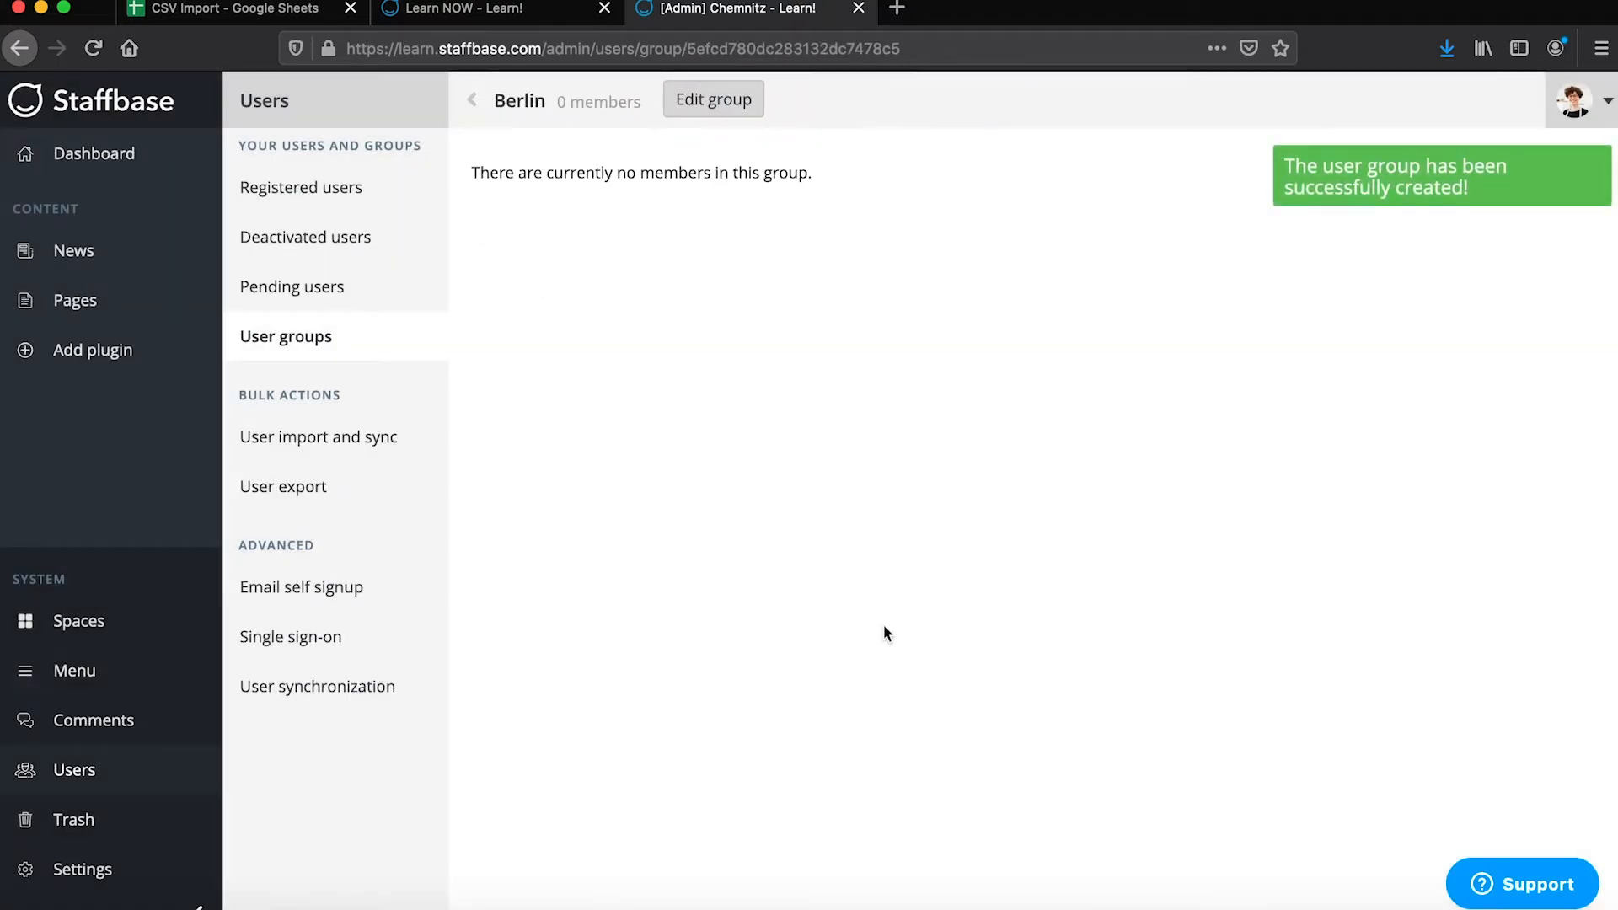
Step: Edit the Berlin group to use the membership tag profile:location_1:berlin and save it
click(746, 116)
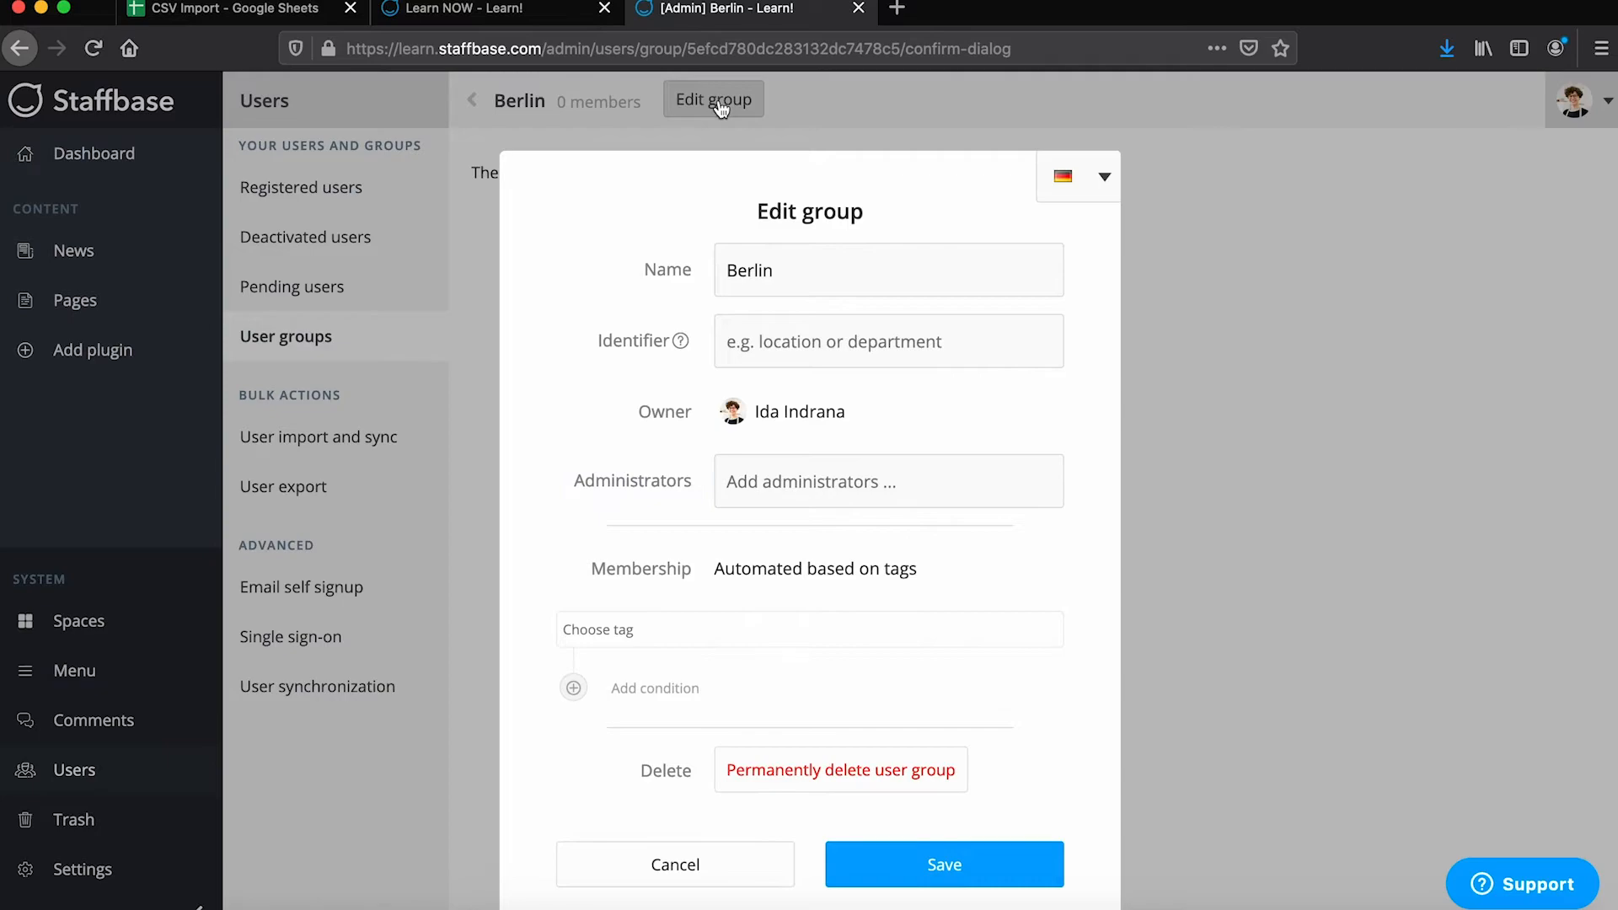
click(695, 630)
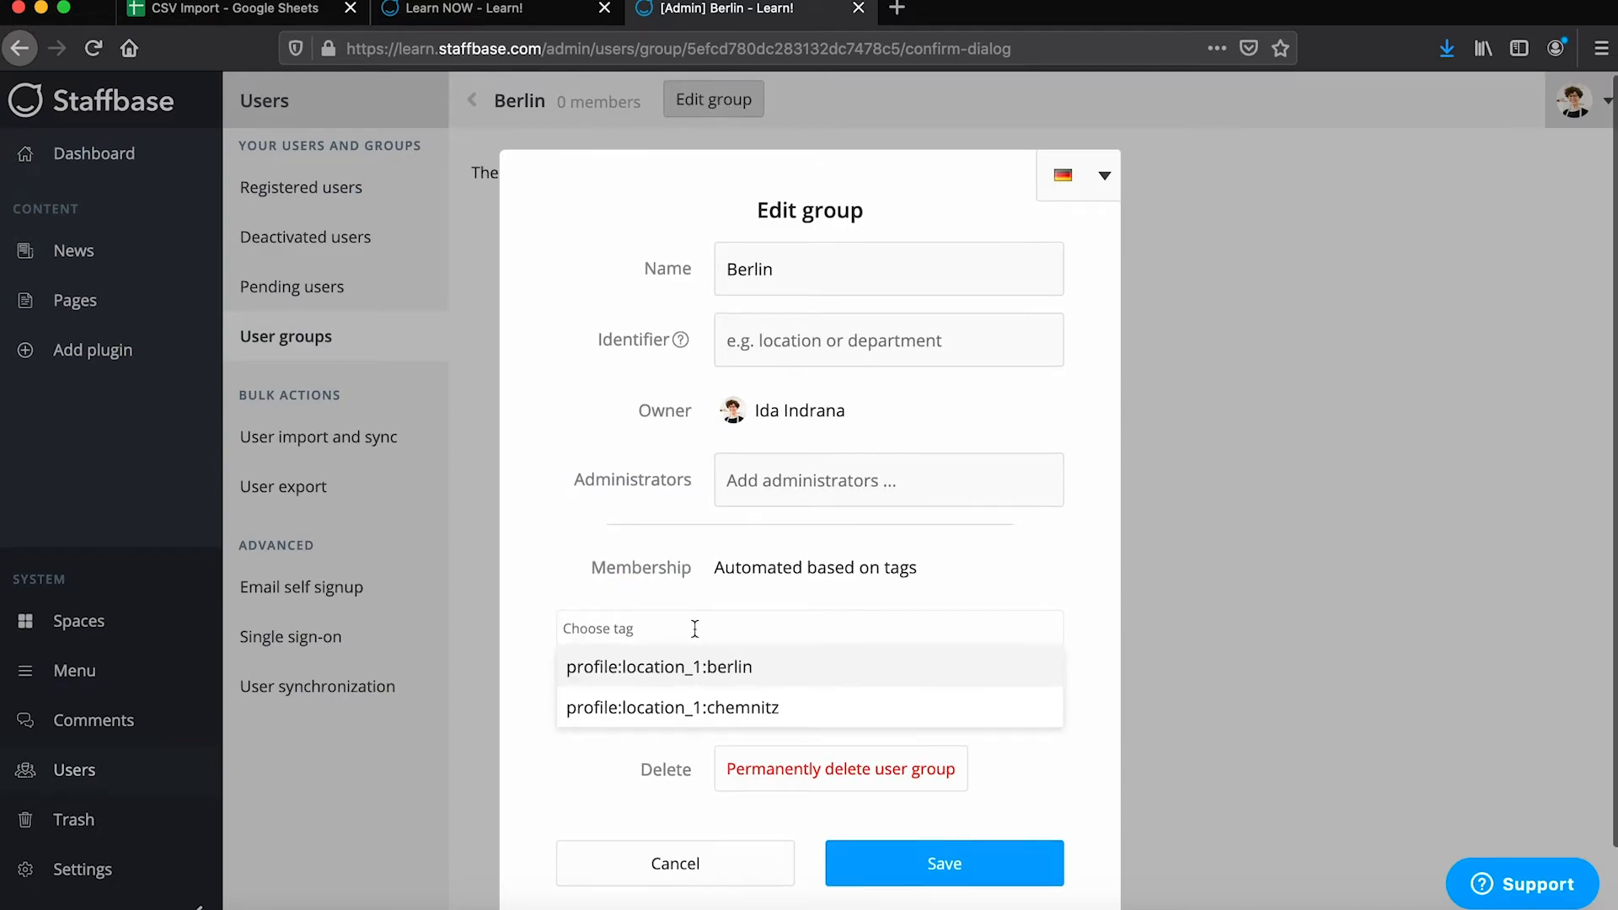
scroll(694, 632, down, 1)
click(752, 643)
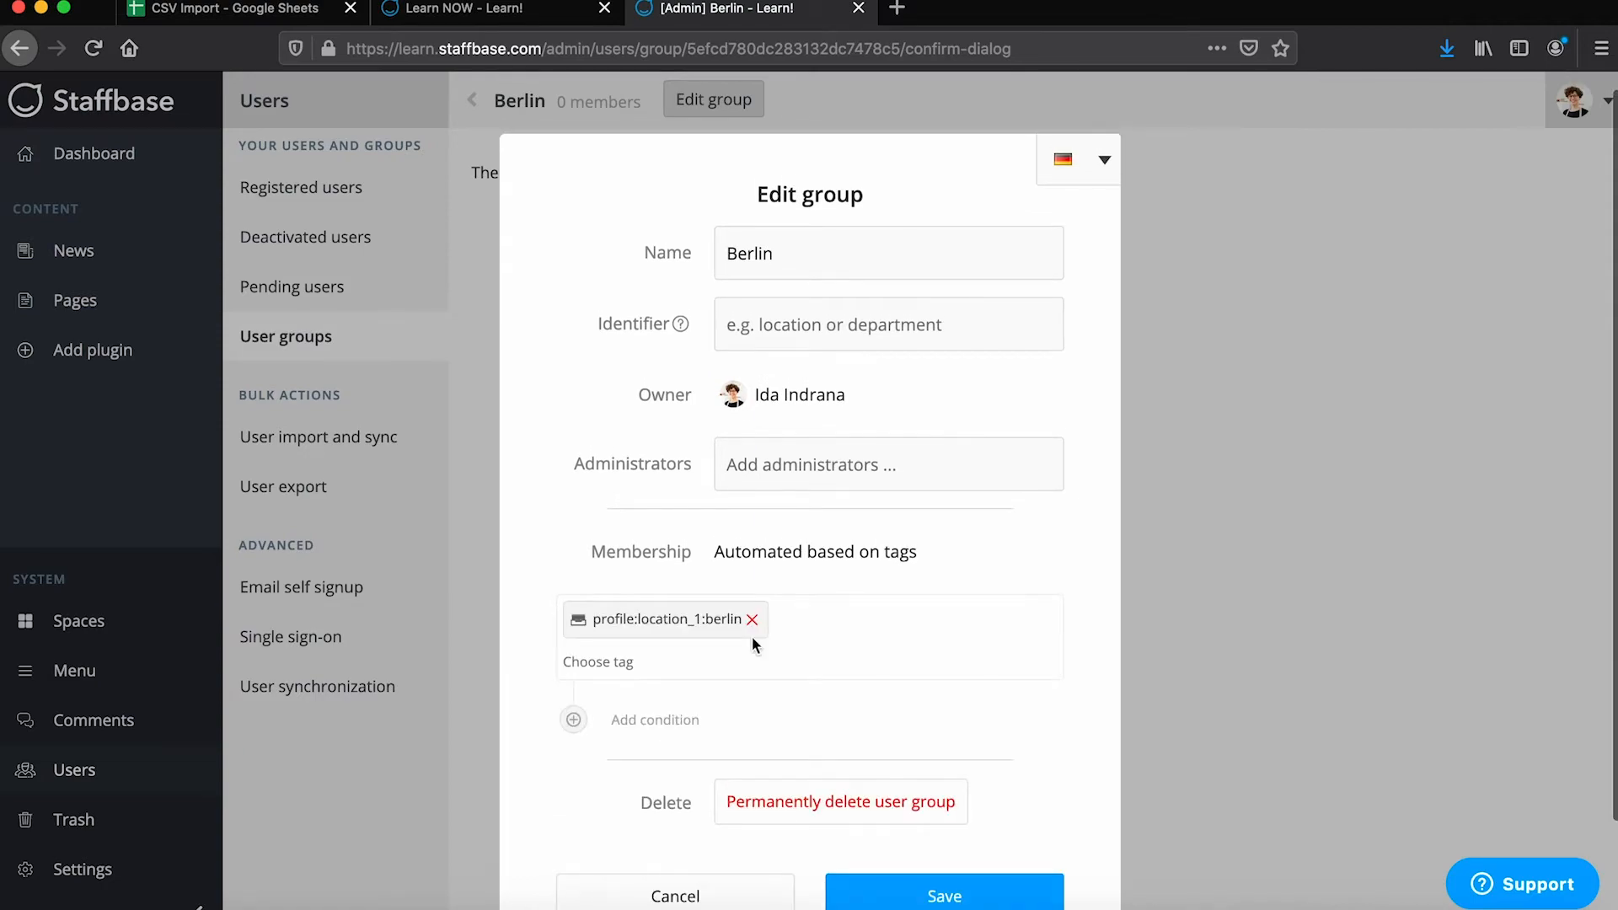
scroll(861, 633, down, 1)
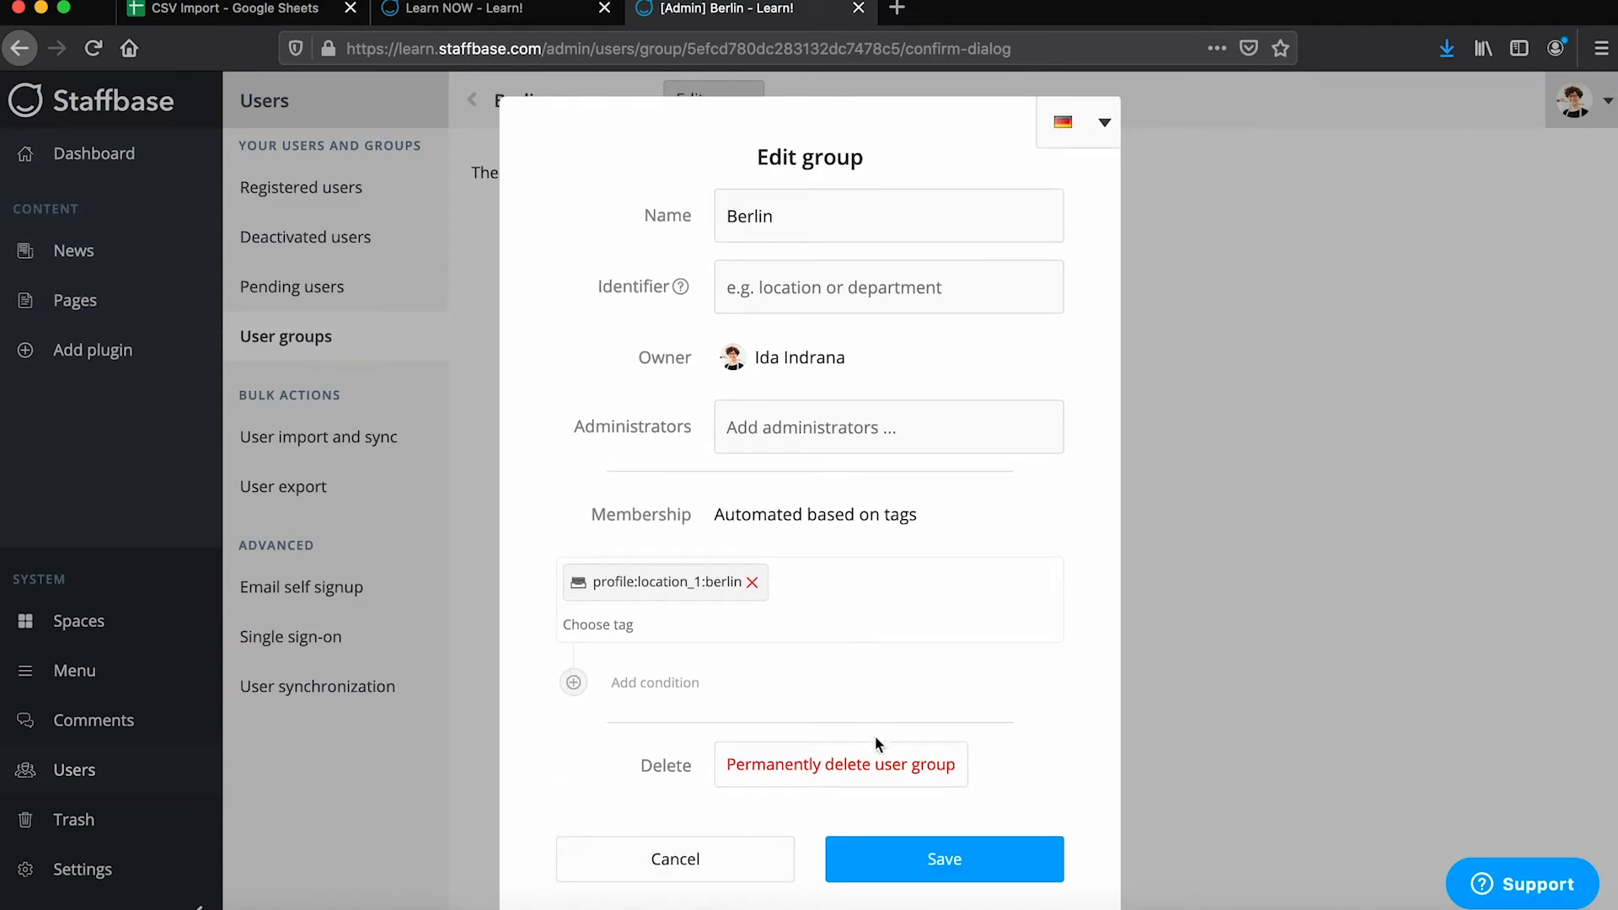
click(898, 862)
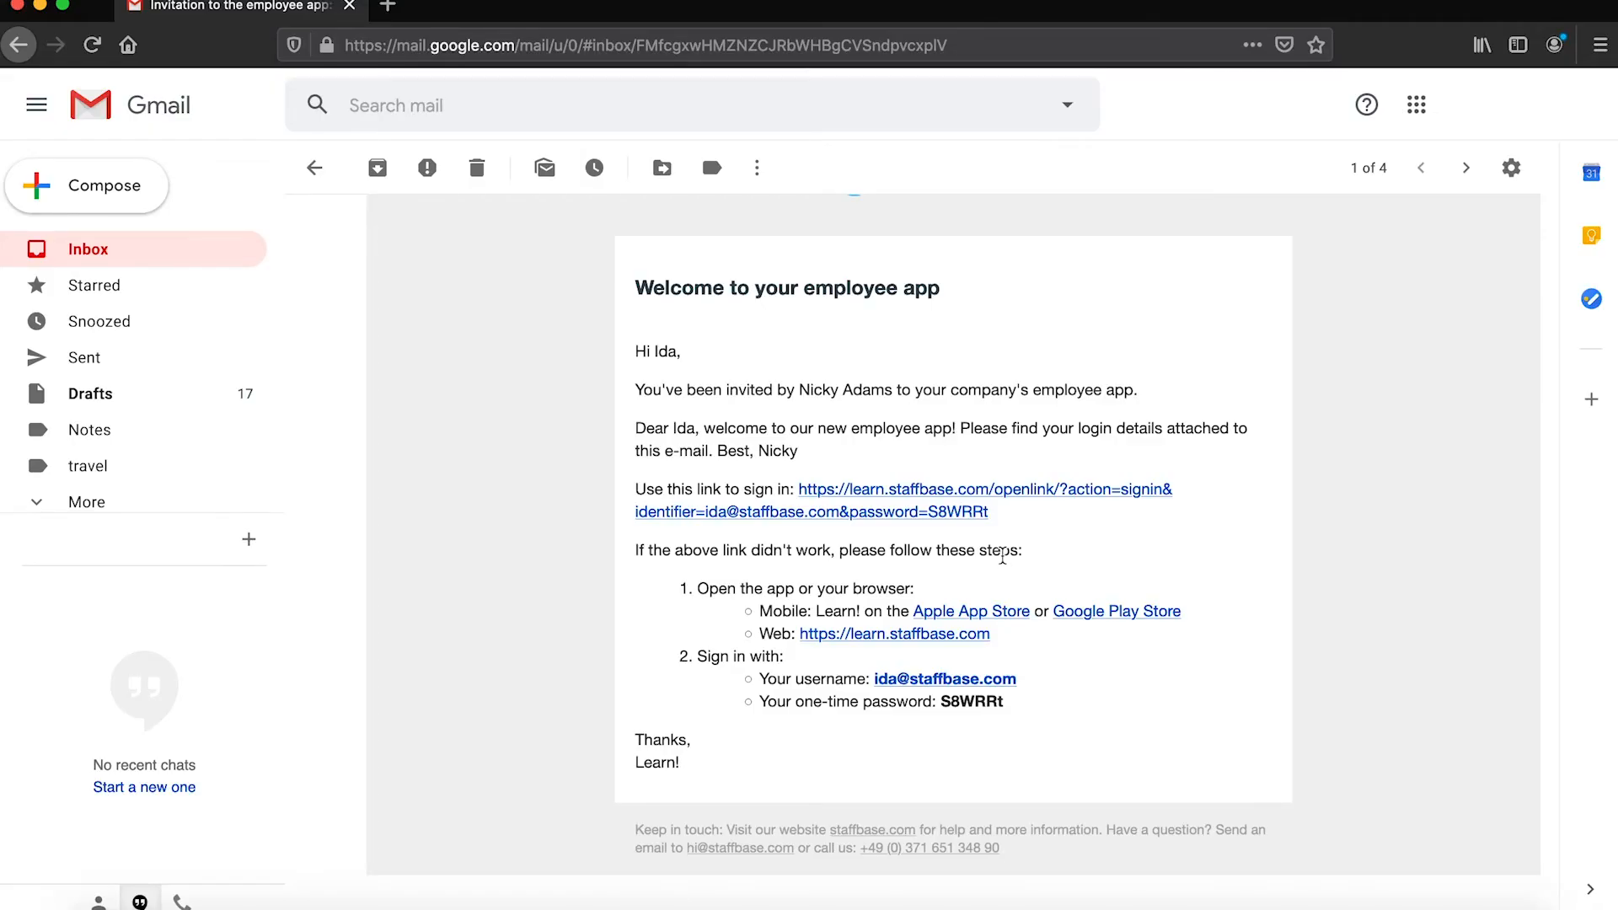
Step: Open the sign-in link in the Gmail invitation to the employee app, enter a new account password and complete the sign-in
click(966, 514)
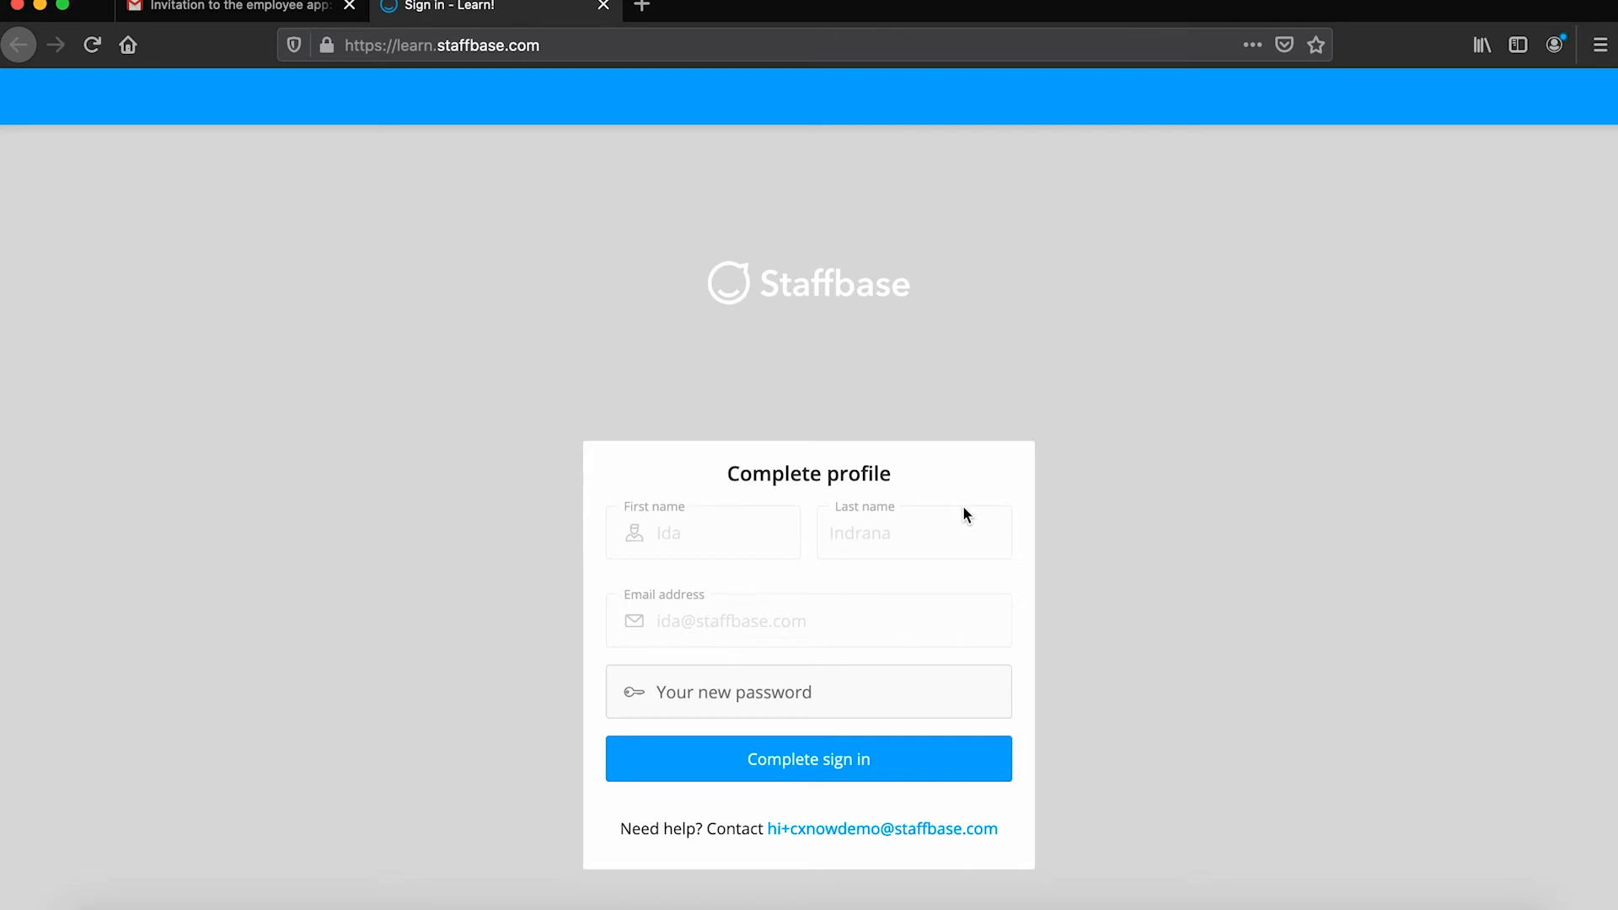
click(837, 684)
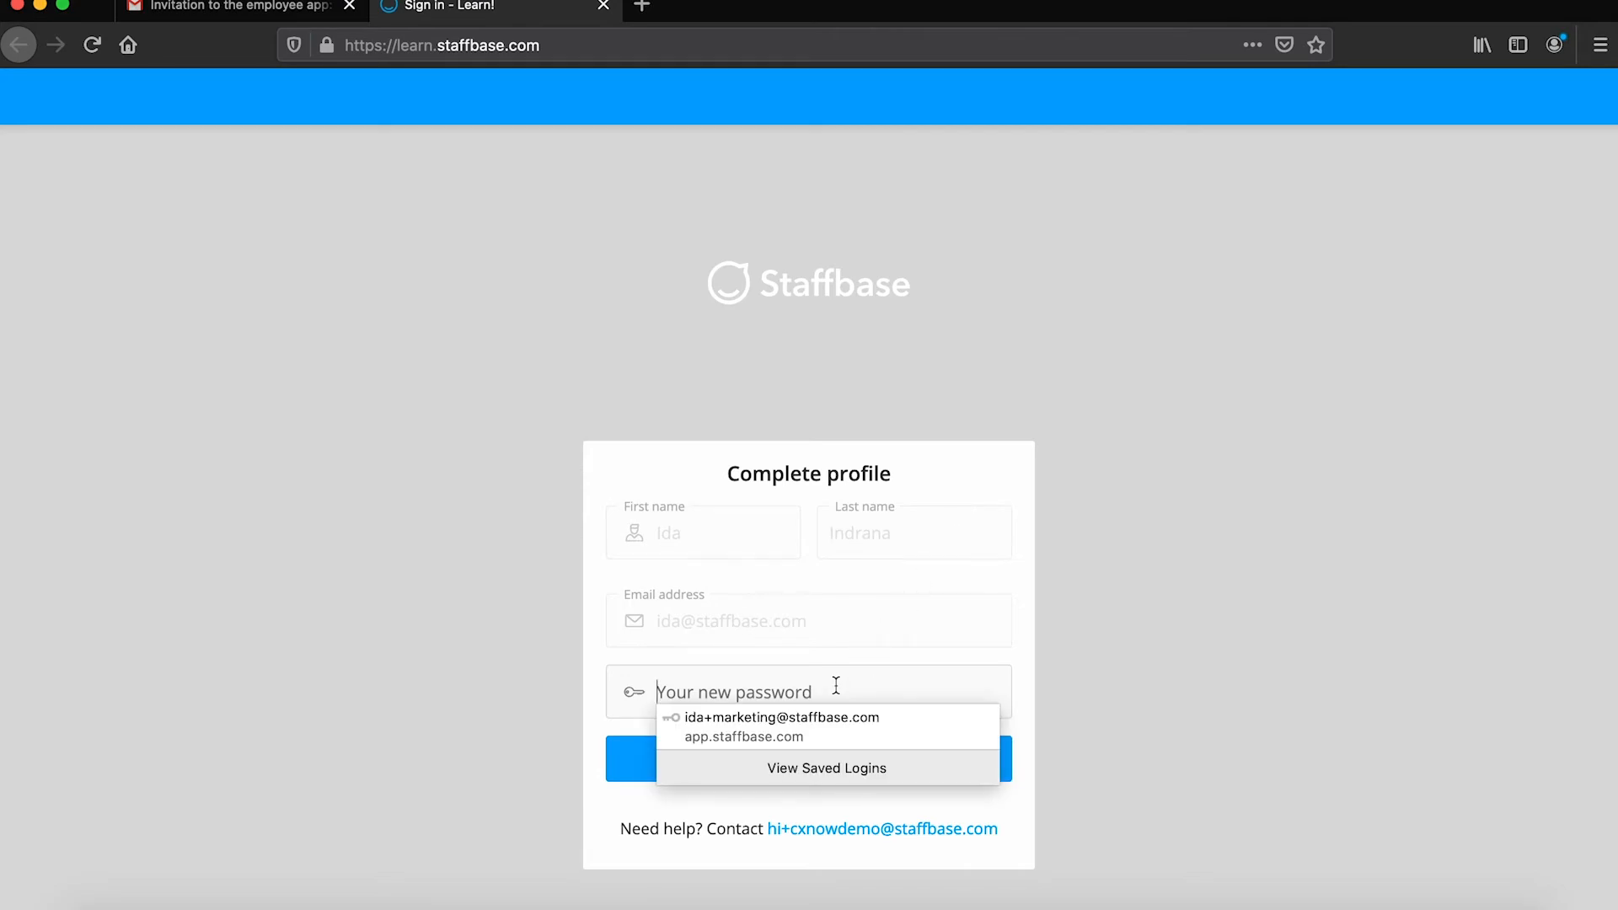
text(•••••••)
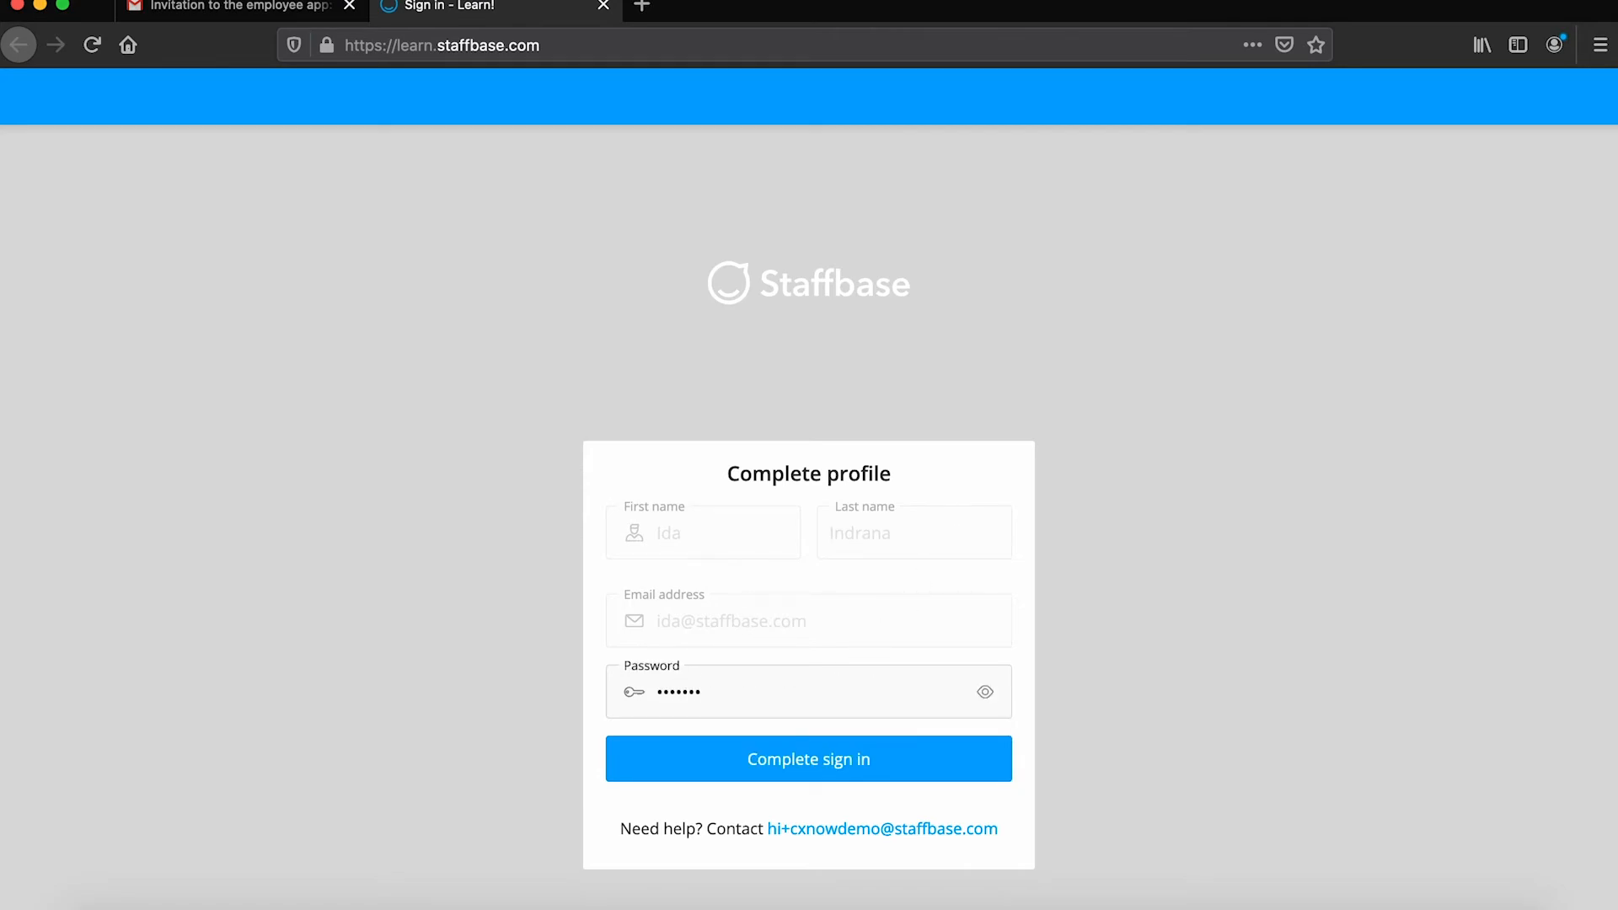
key(Return)
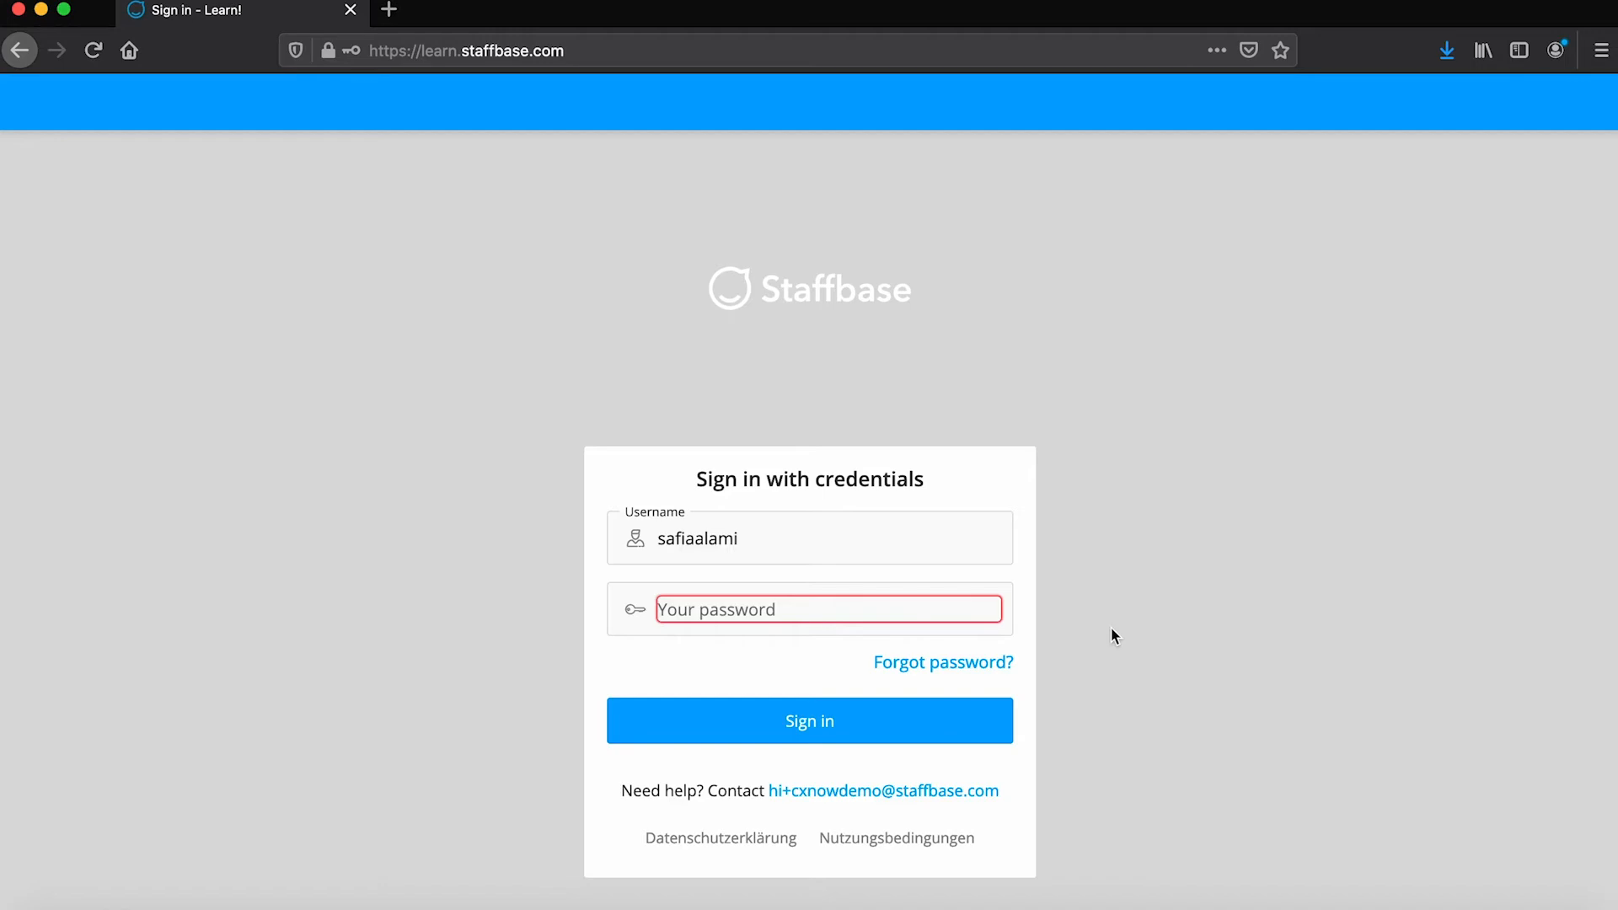
Step: Sign in with the invited user's account password, set a new password for the profile and complete the sign-in
click(962, 612)
text(••••••)
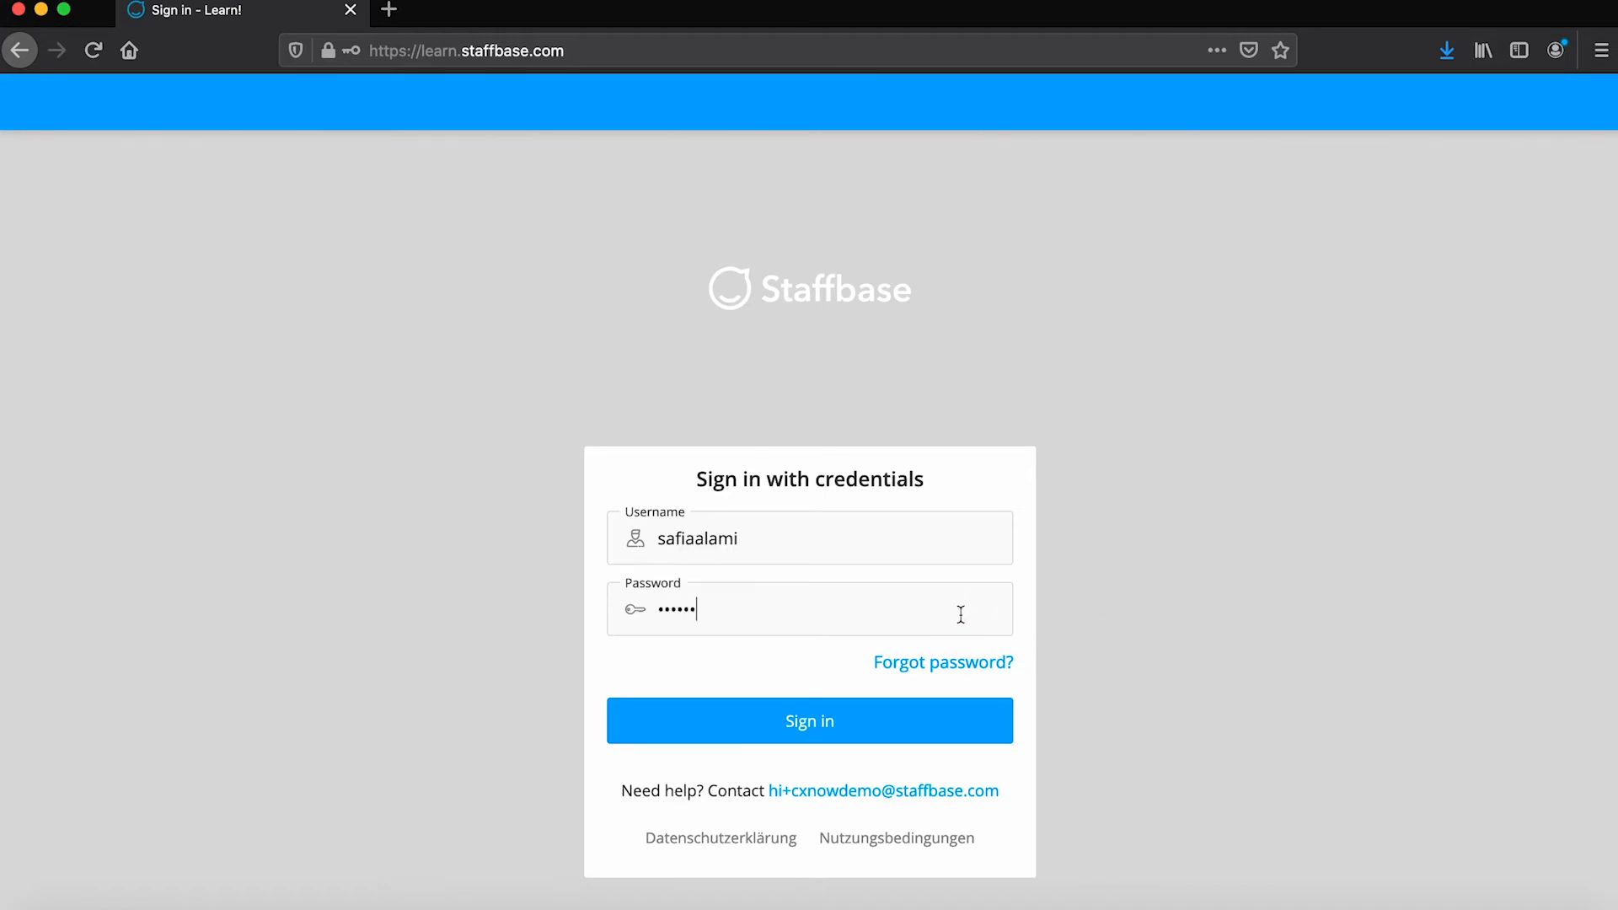
click(948, 721)
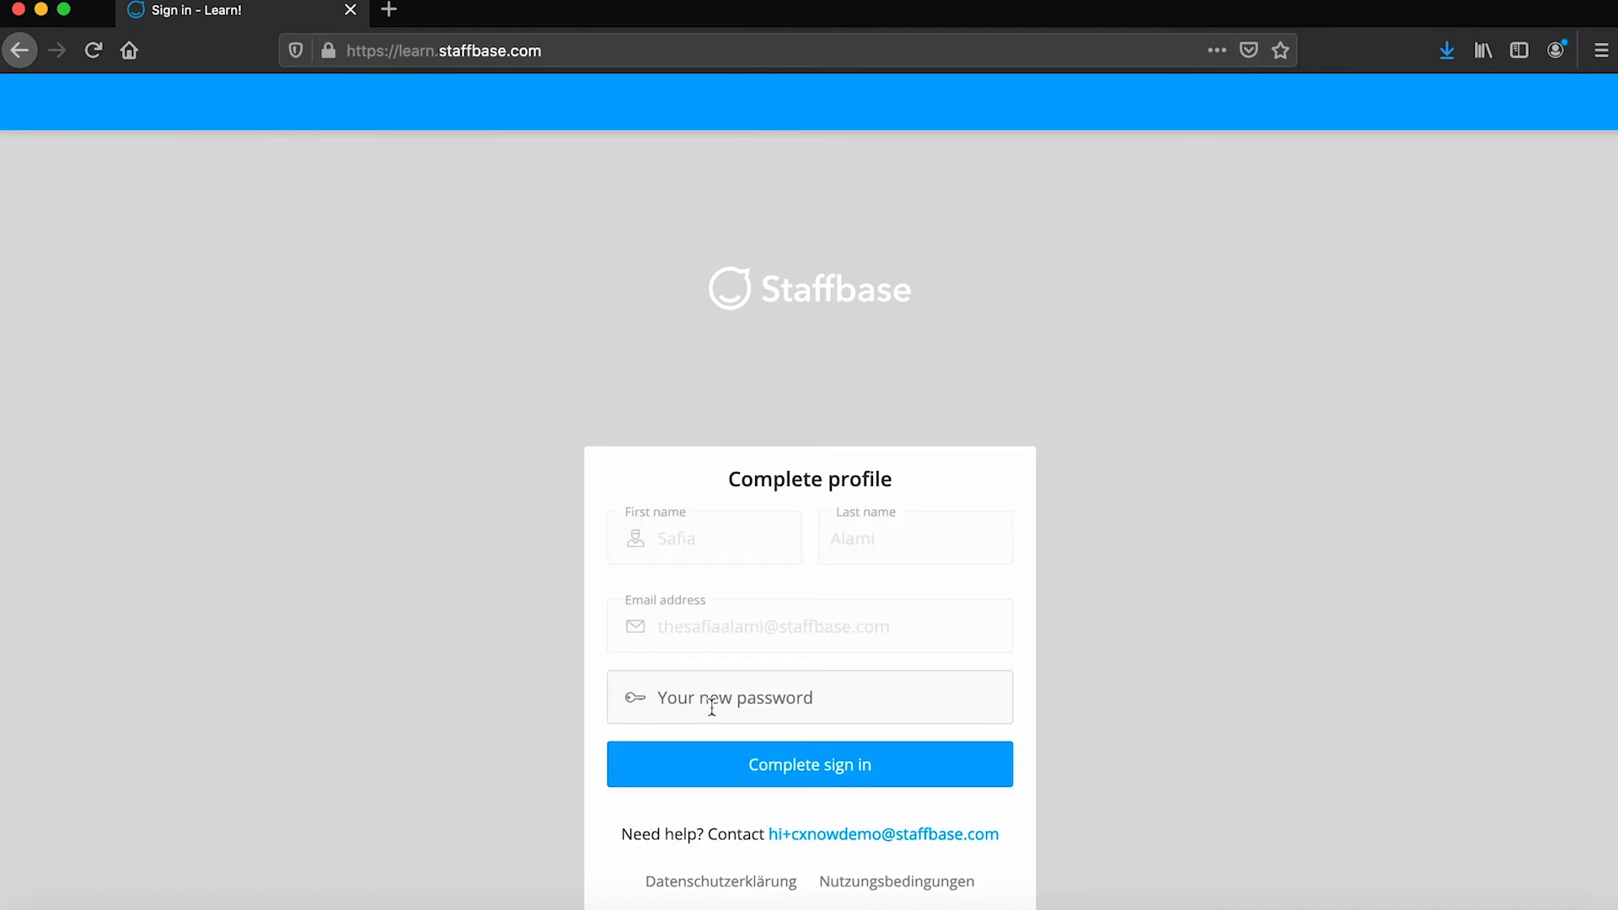
click(711, 708)
text(••••••)
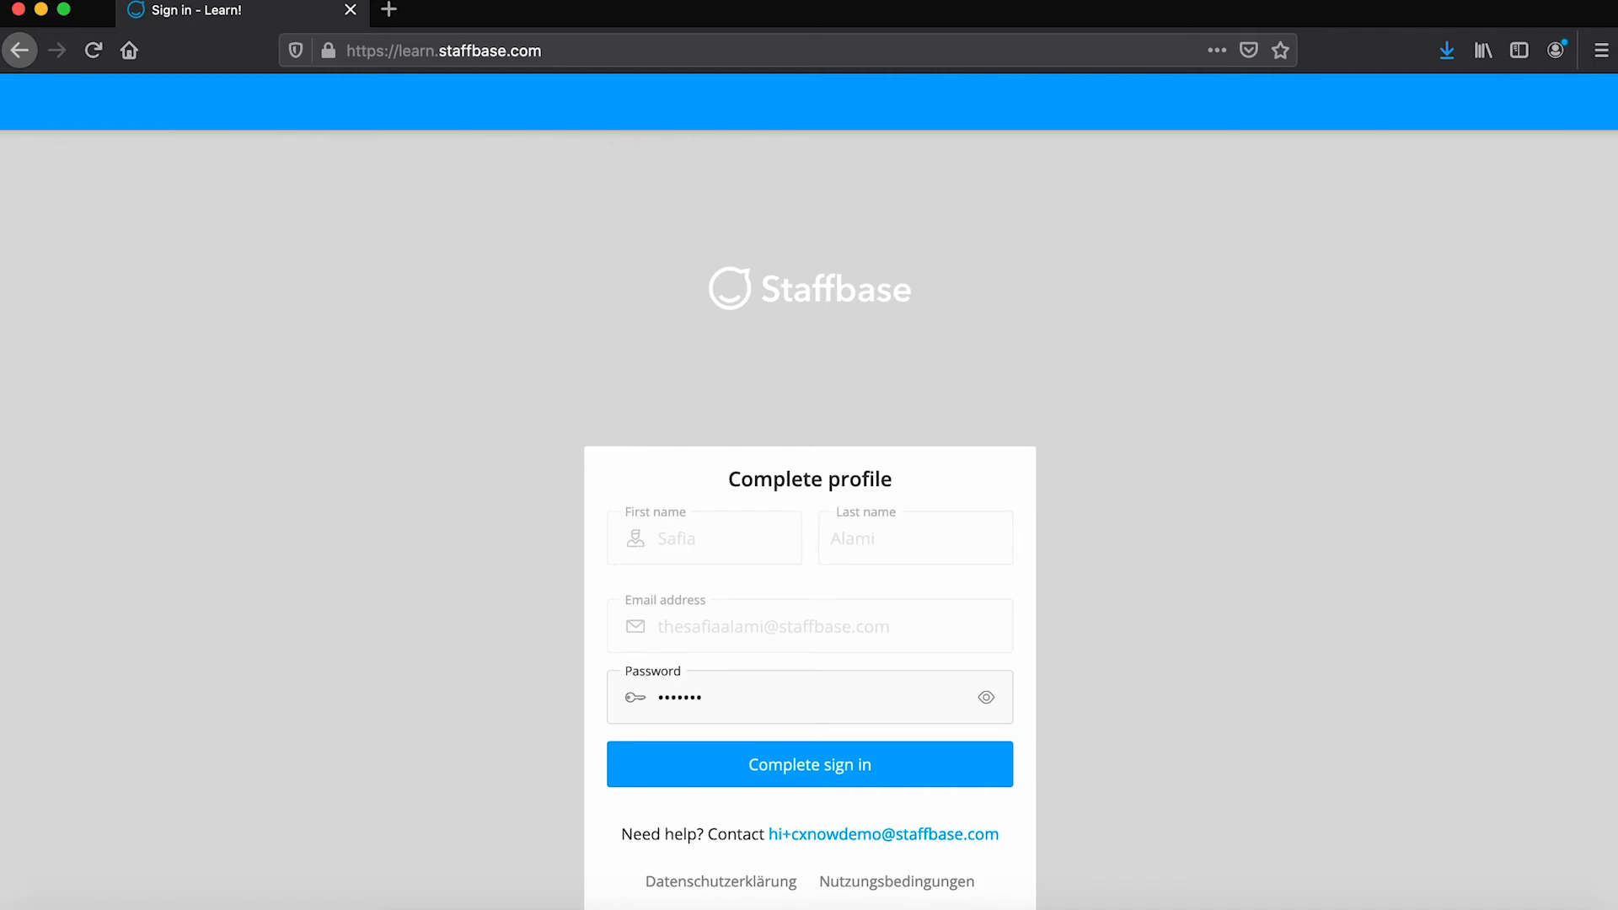
key(Return)
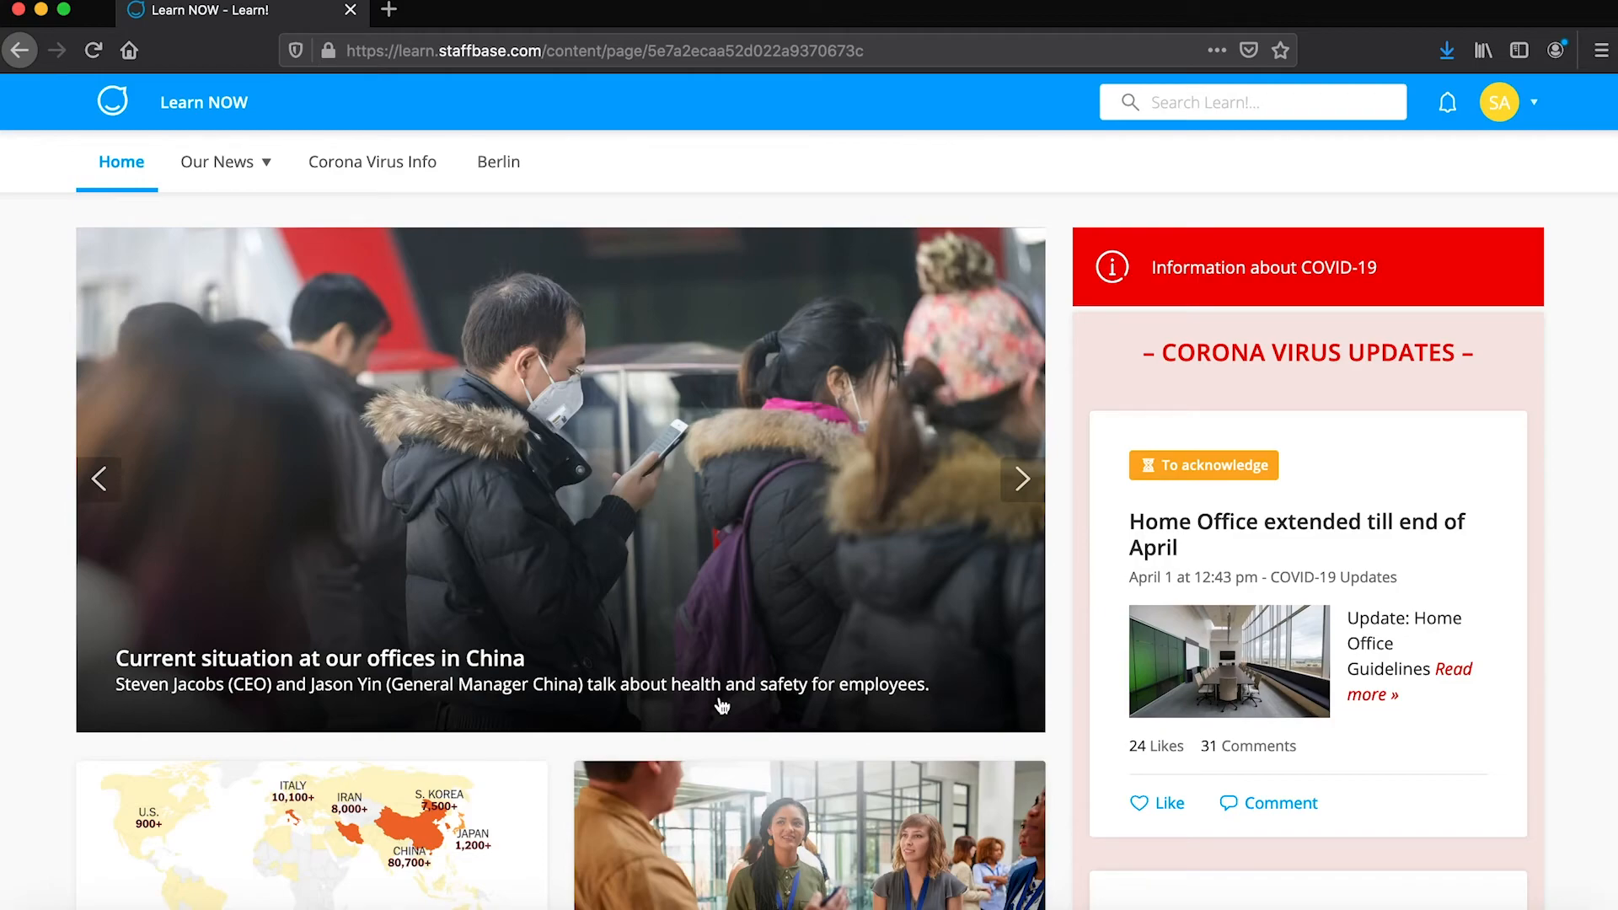
Step: View the Berlin page in the employee app and check the newly signed-in user's entry among the registered users in the admin area
click(509, 174)
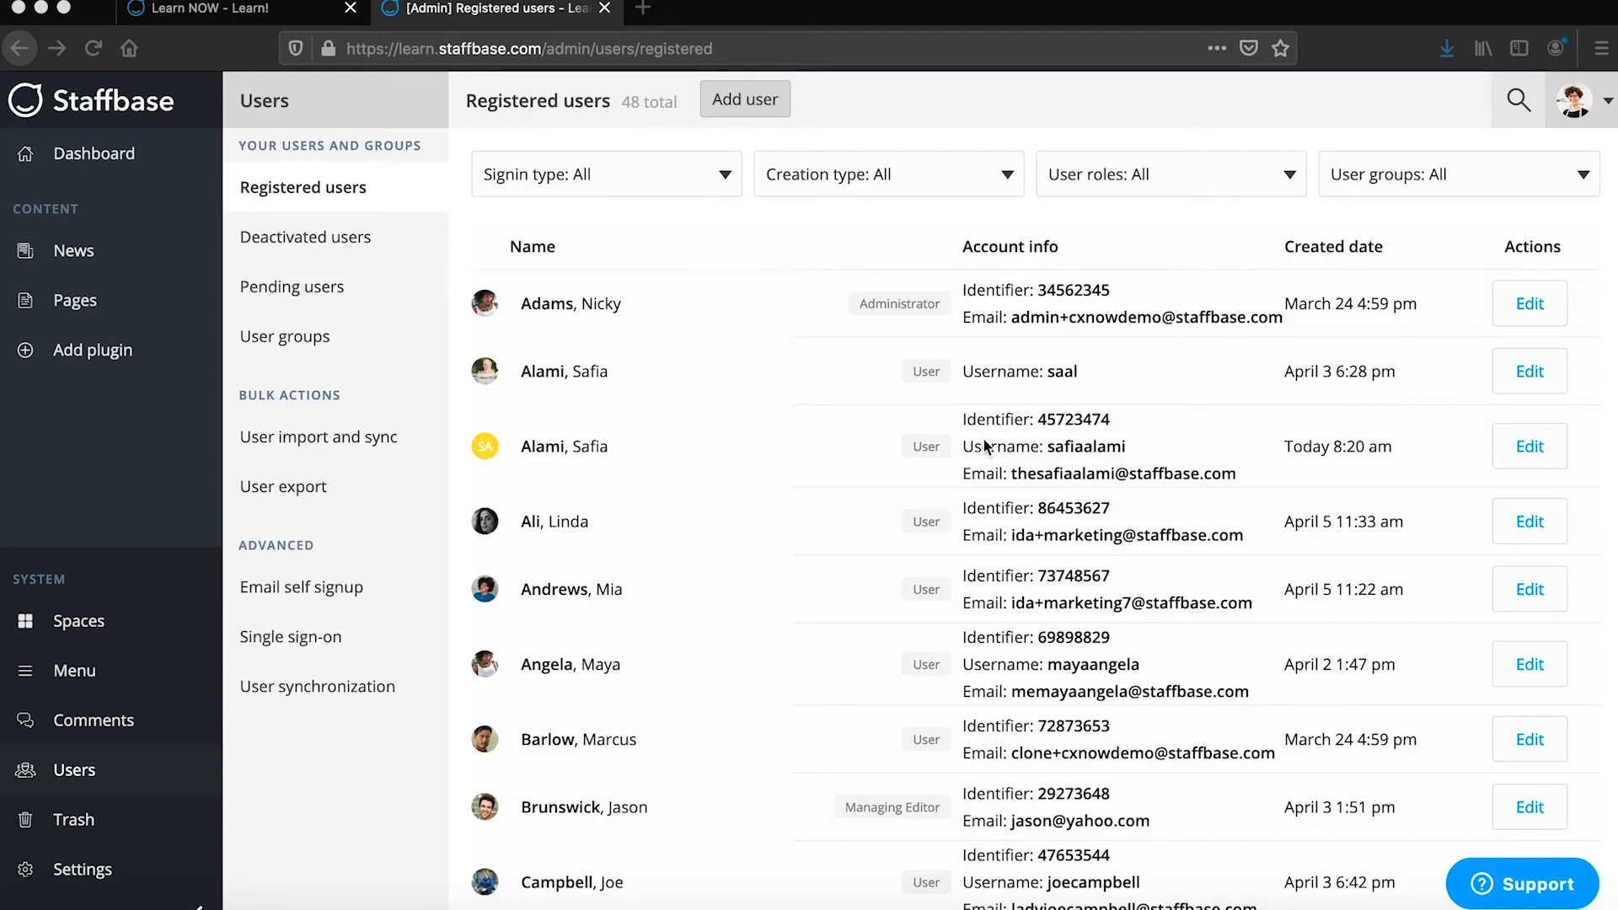
click(984, 439)
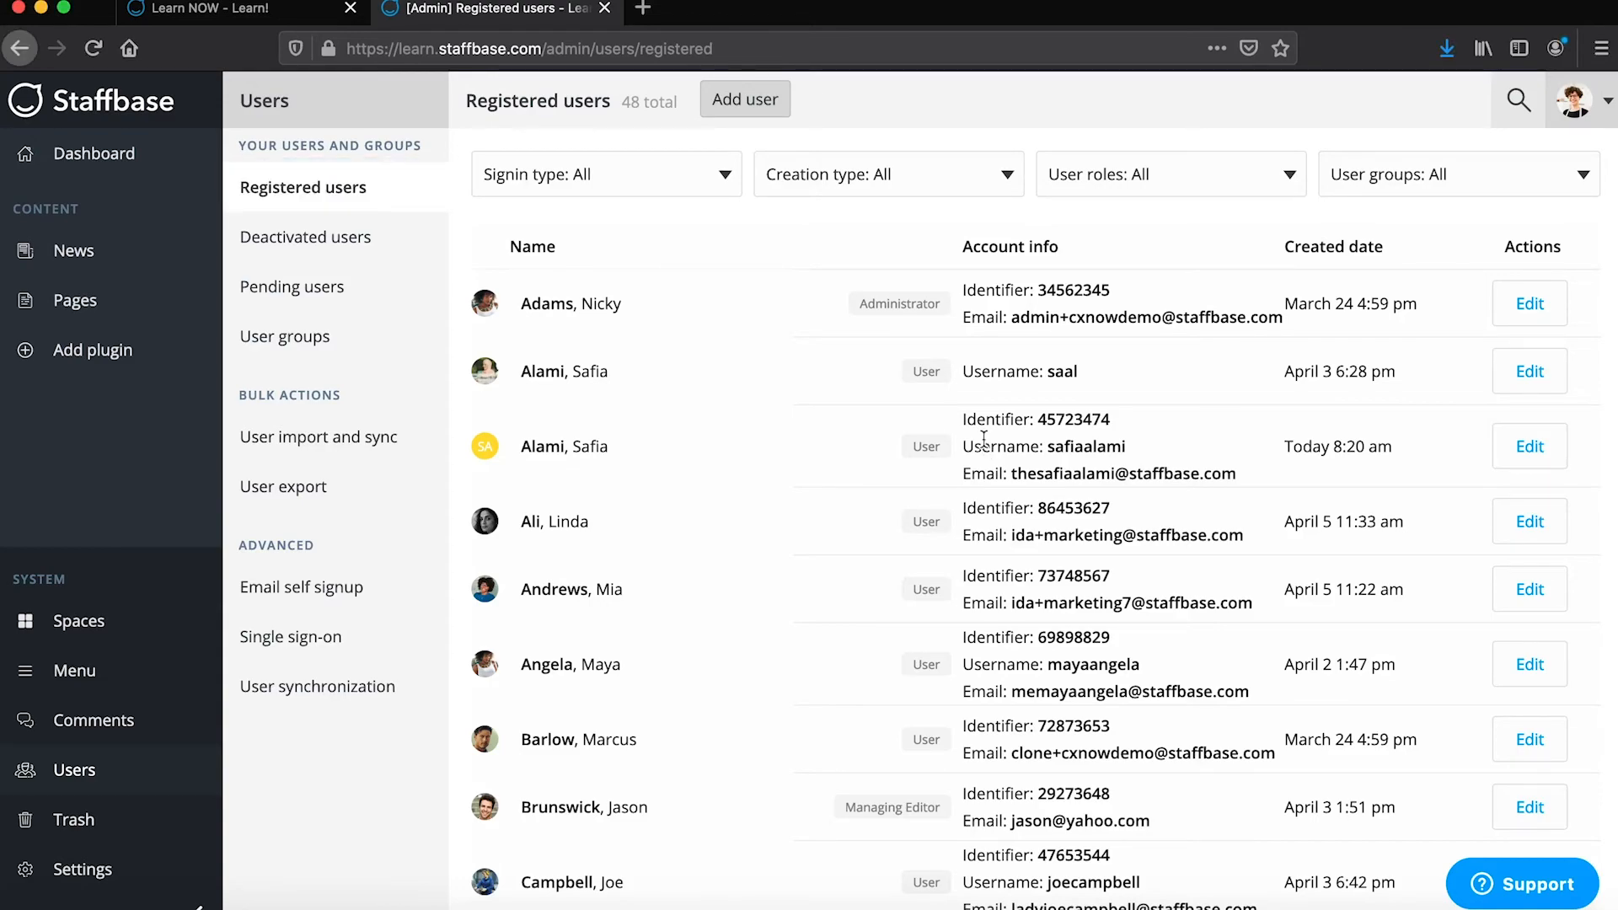